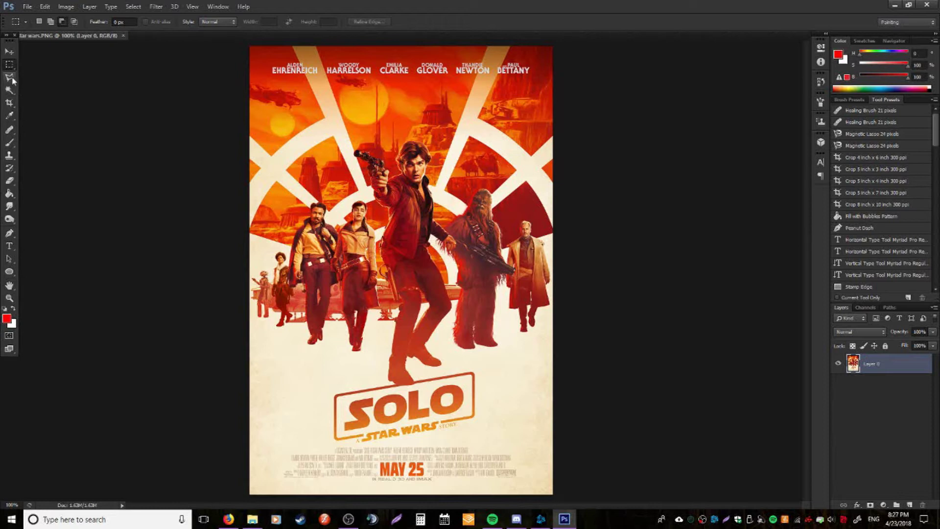
Step: Sample the poster's cream colour and paint over the SOLO logo border with a 40 px brush
key("i")
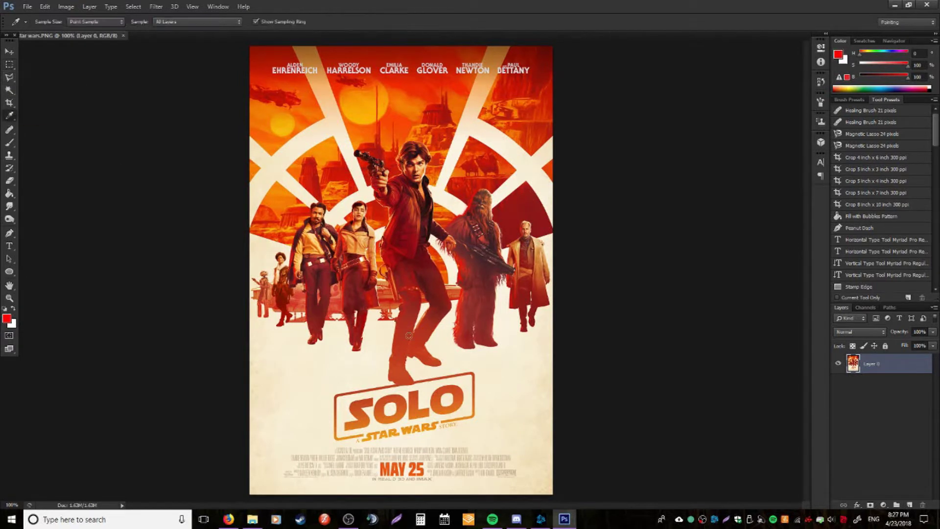
left_click(473, 369)
key("b")
left_click_drag(472, 369, 455, 370)
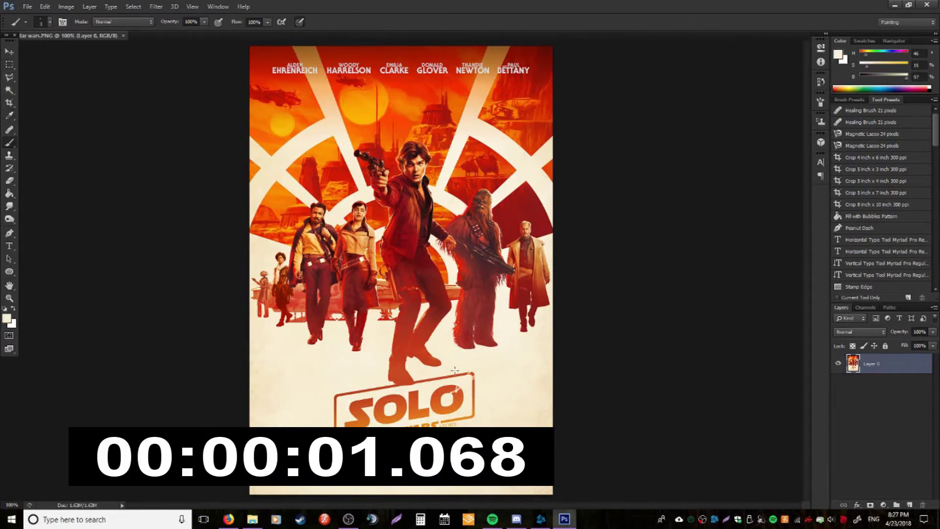
left_click(43, 22)
type("40")
key("Return")
left_click_drag(463, 409, 443, 380)
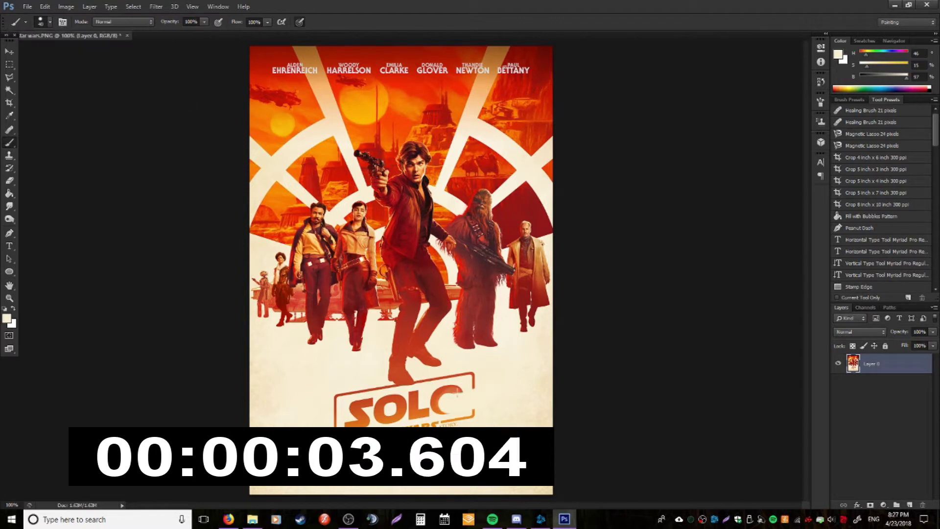
Step: Try more cream strokes over SOLO, undo them all, and check the Type tool's font list
key("ctrl+z")
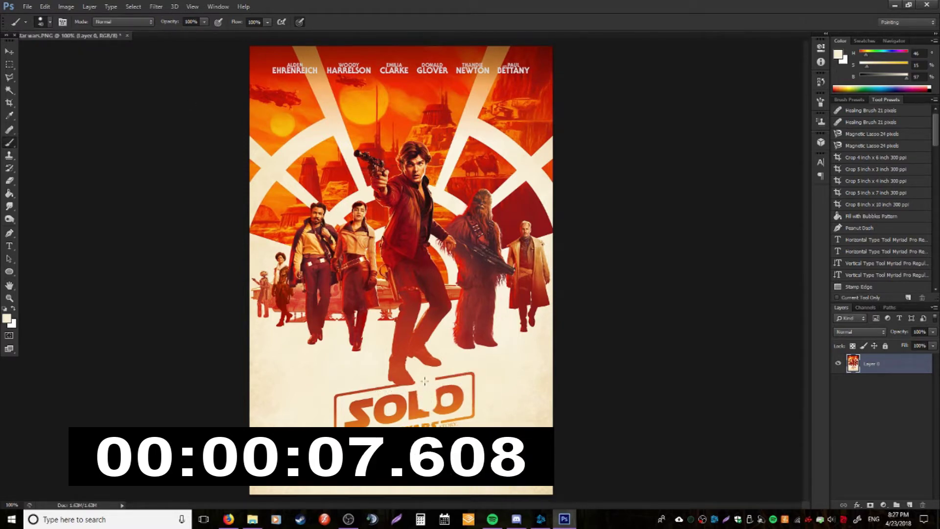
mouse_move(380, 387)
left_mouse_down()
mouse_move(392, 391)
mouse_move(310, 403)
left_mouse_up()
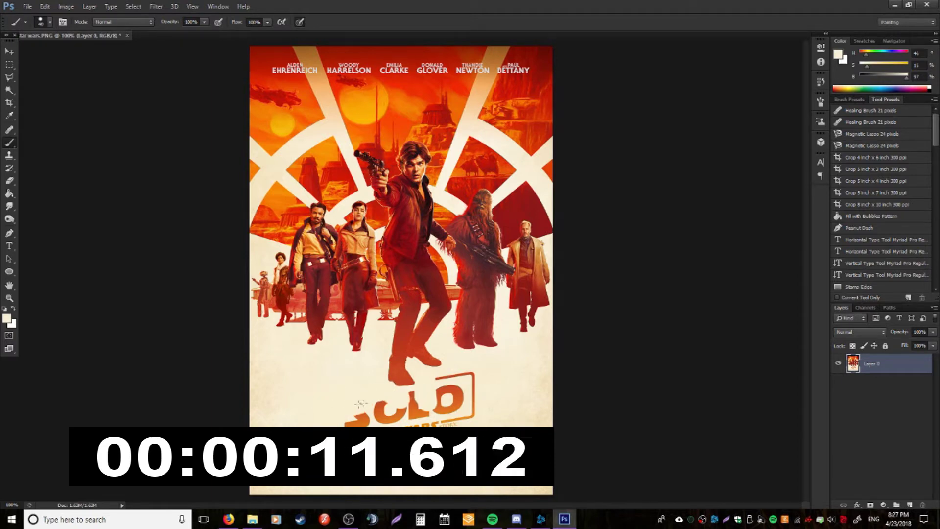
left_click_drag(366, 403, 369, 405)
key("ctrl+alt+z")
key("ctrl+alt+z")
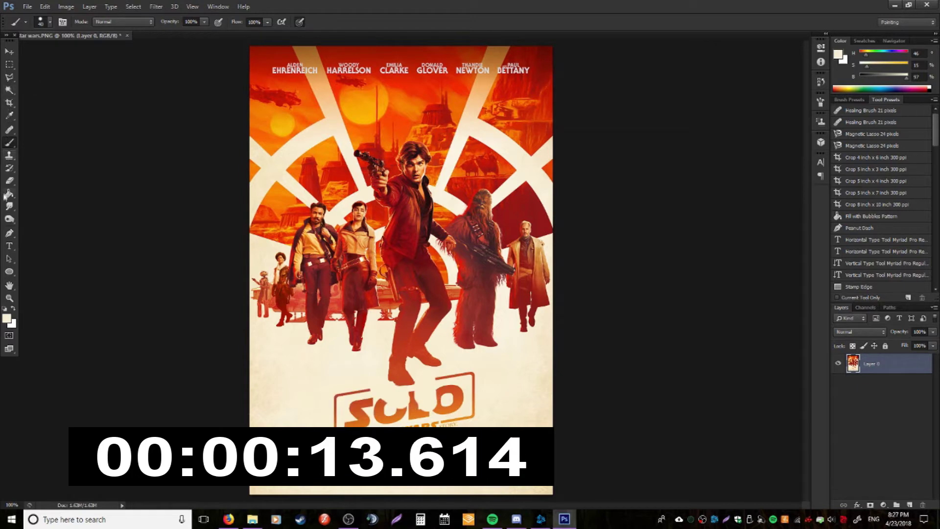
left_click(9, 234)
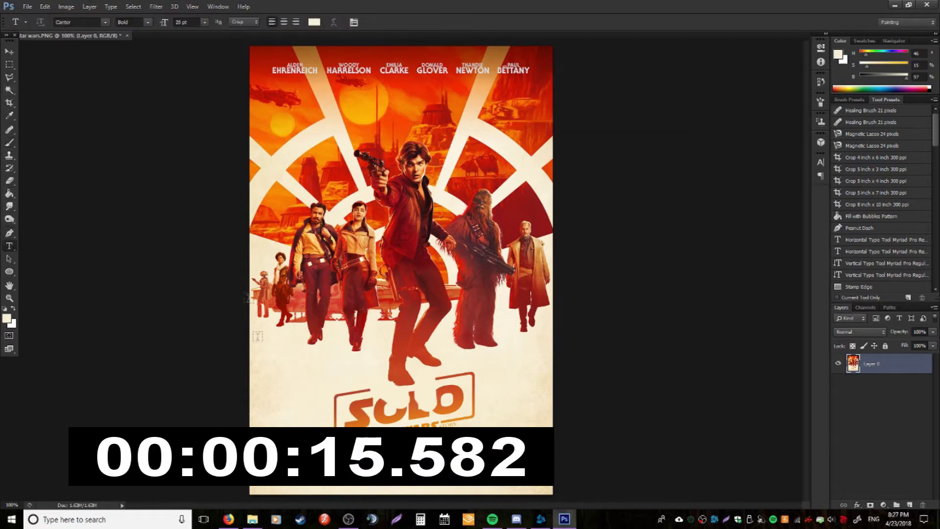
left_click(105, 22)
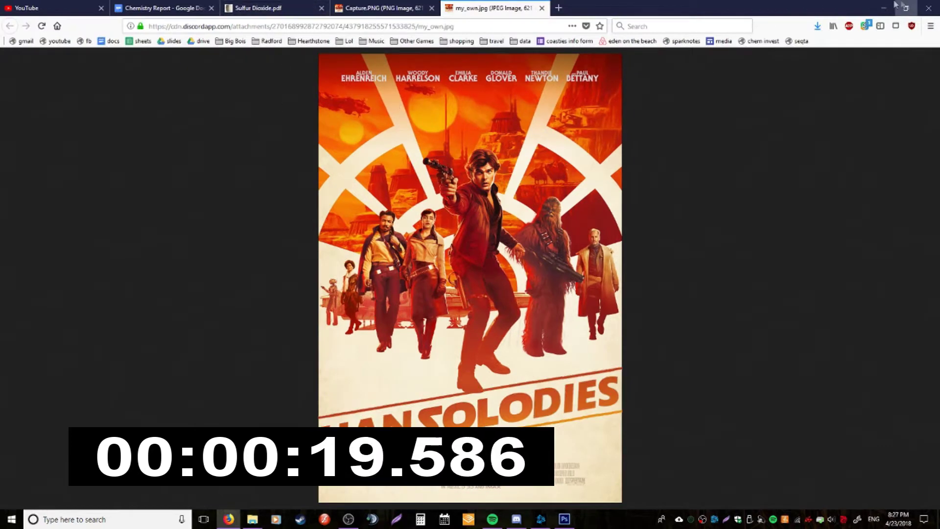
Step: Search the web for 'starrs font' in a new browser tab
left_click(559, 7)
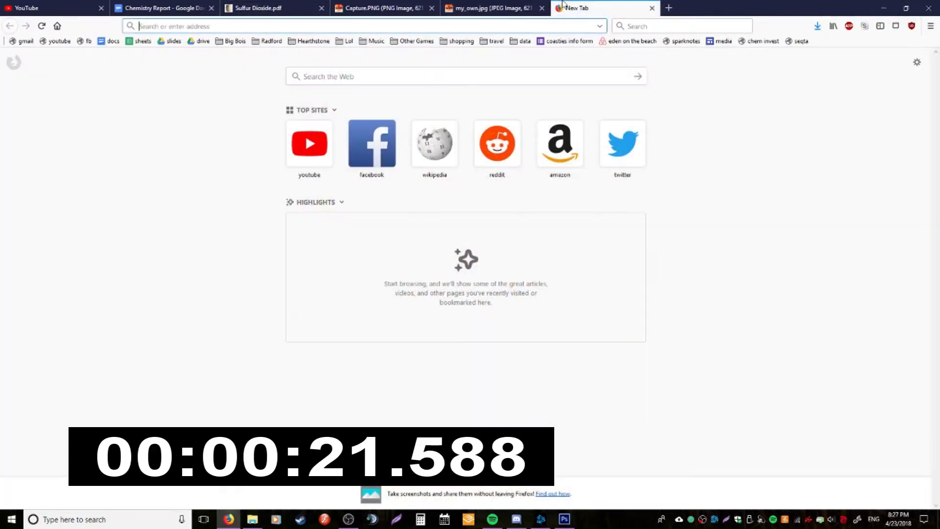
type("star wa")
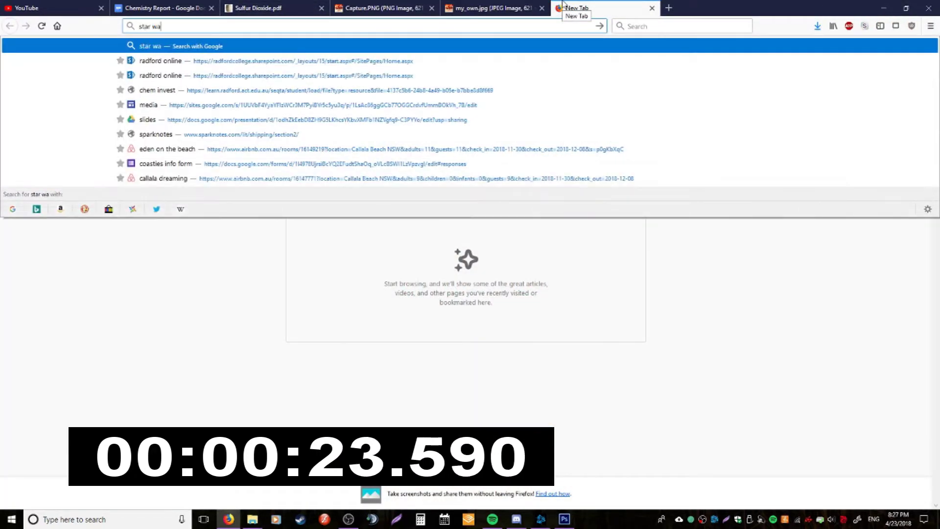
type("rs font")
key("Return")
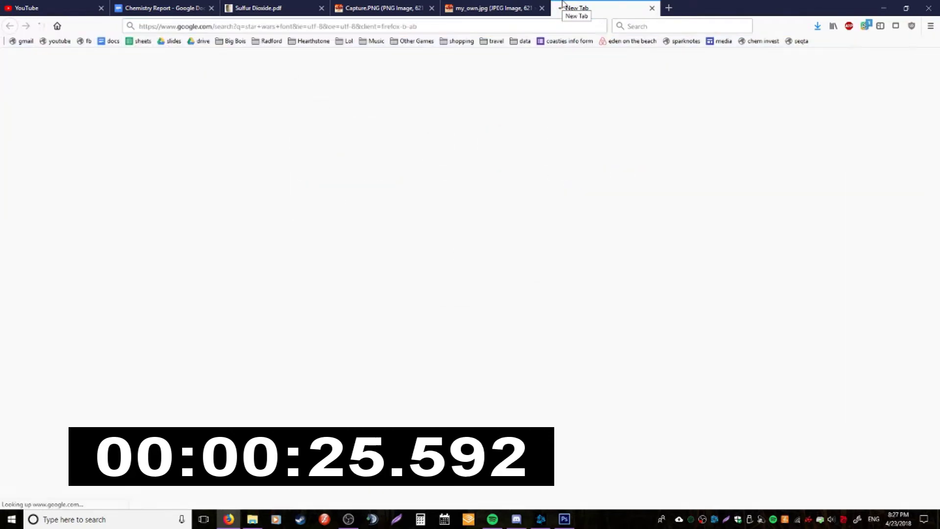
Step: Open the Star Jedi font page on dafont and the Windows Fonts control panel
key("super")
type("font")
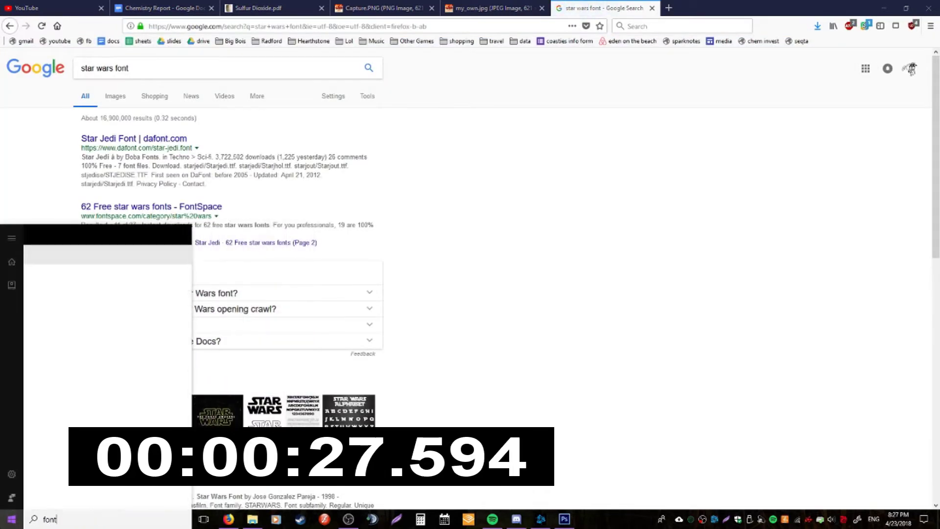
left_click(139, 142)
left_click(348, 520)
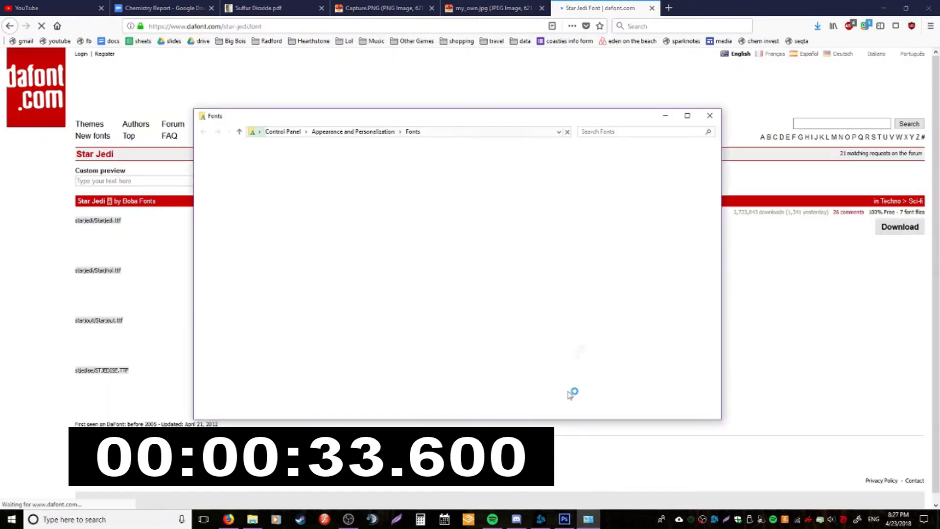
left_click(578, 450)
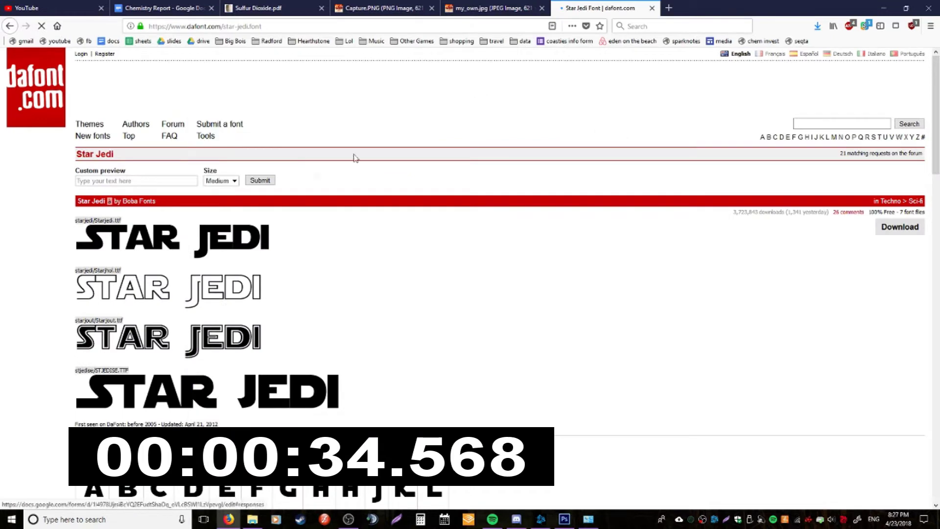
Step: Download the Star Jedi font and save star_jedi.zip to the Desktop
left_click(923, 227)
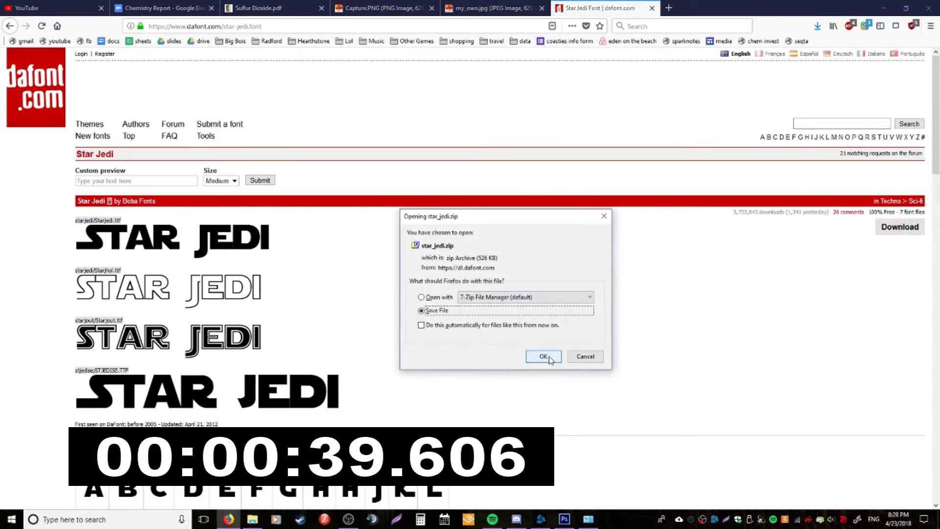
left_click(544, 357)
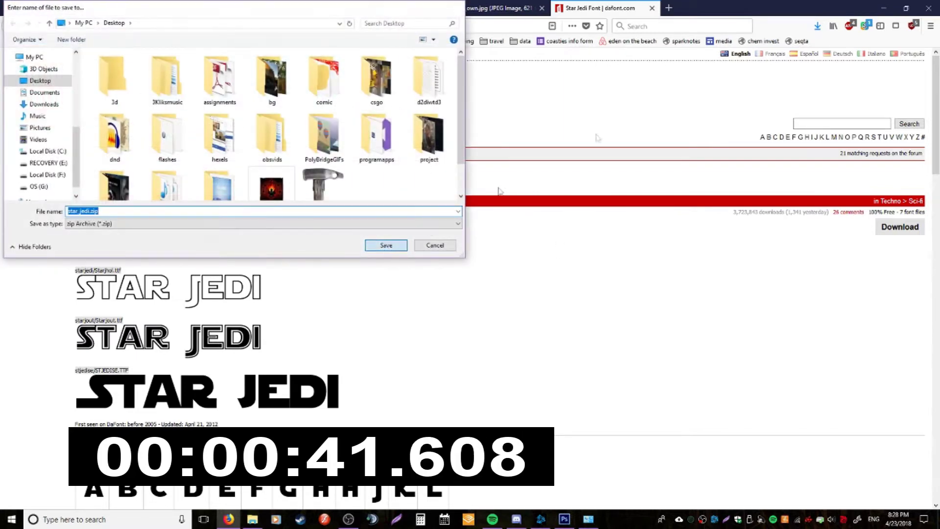
key("Return")
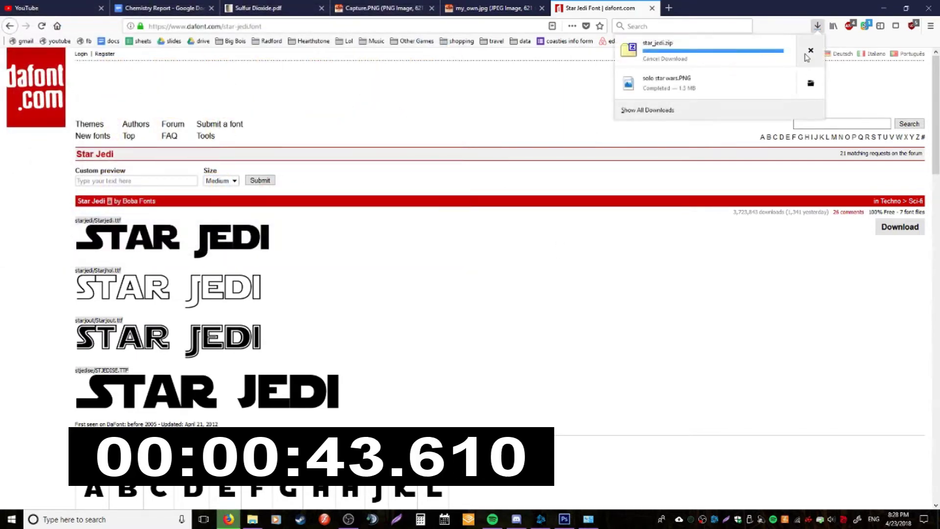
left_click(704, 87)
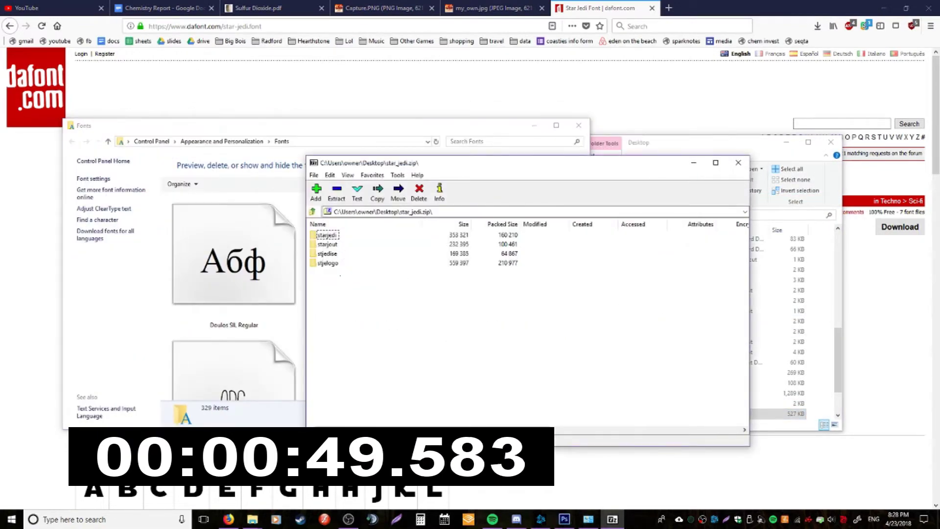
Step: Select the four star_jedi.zip folders and drag them onto the Fonts window to install
scroll(341, 276, "right", 5)
left_click_drag(594, 429, 354, 430)
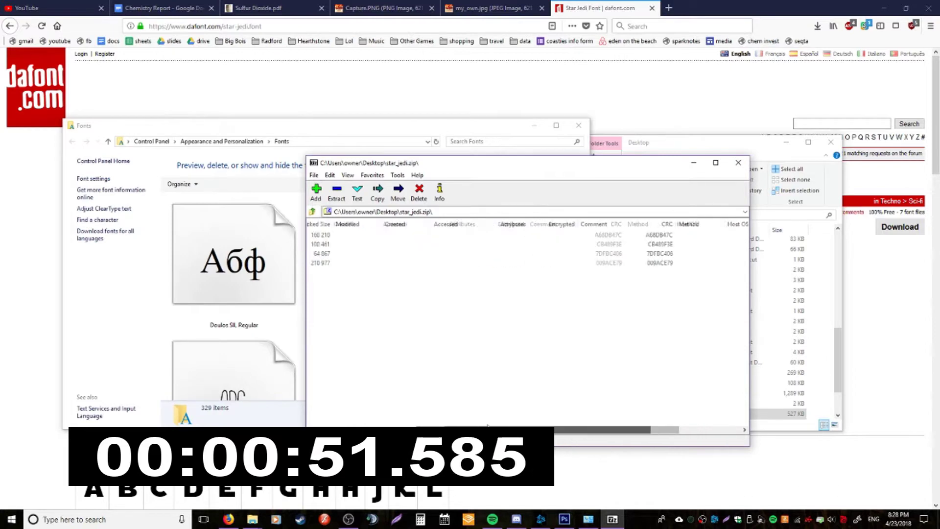
left_click(319, 263)
left_click(327, 235, "shift")
left_click_drag(327, 235, 163, 236)
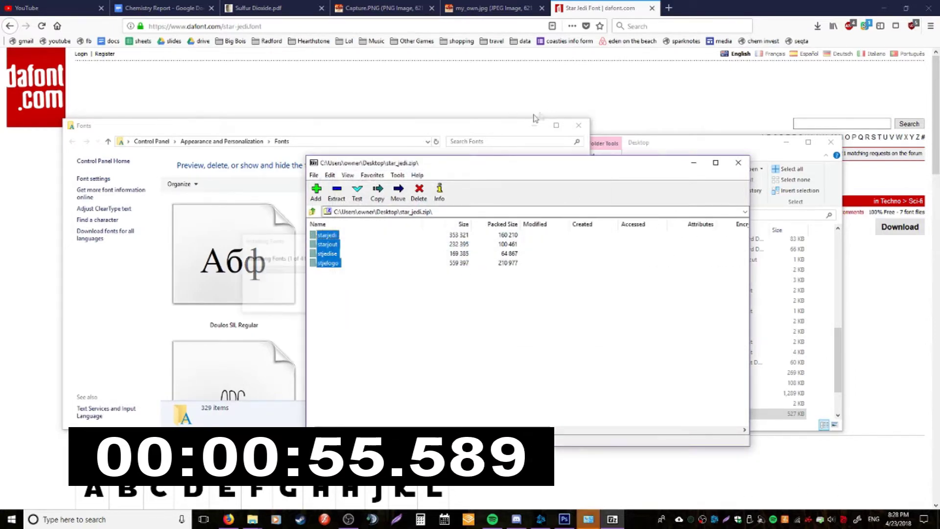
Step: Dismiss the four 'Cannot install' invalid-font errors
left_click(529, 267)
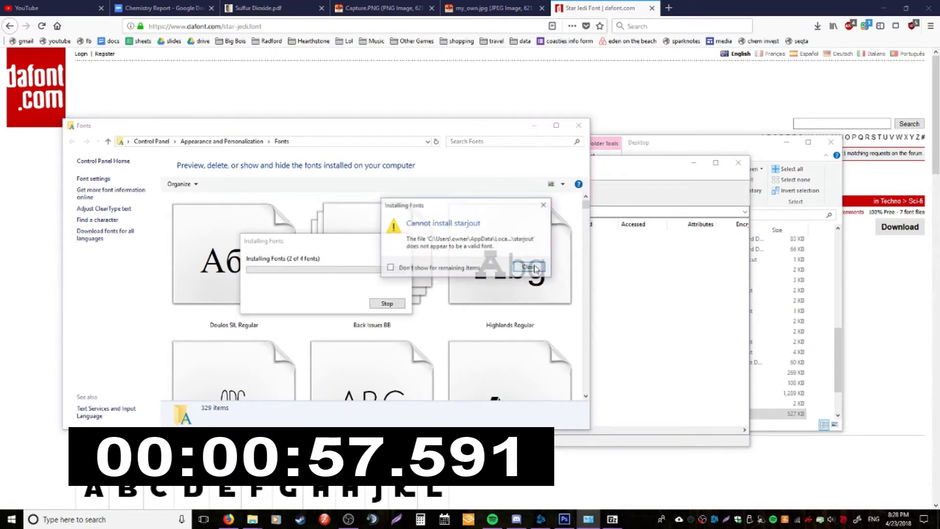
left_click(543, 210)
left_click(543, 206)
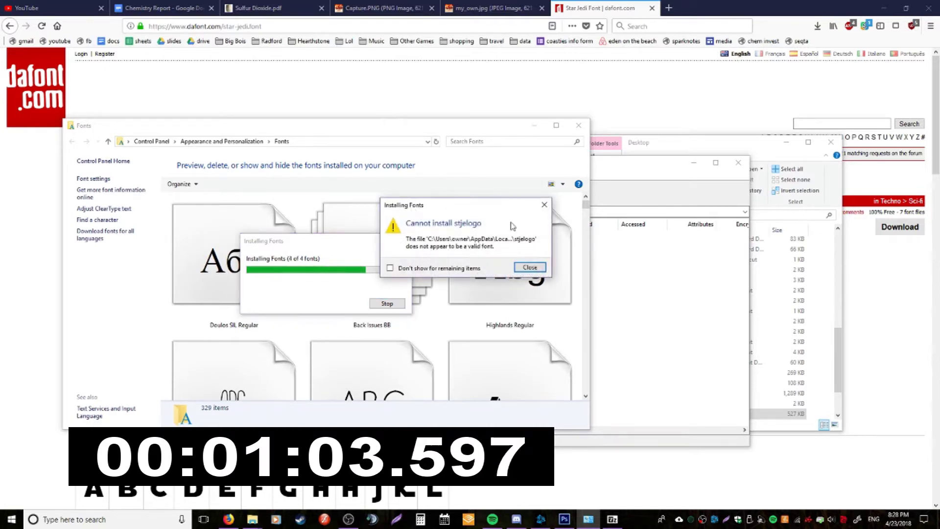
left_click(533, 269)
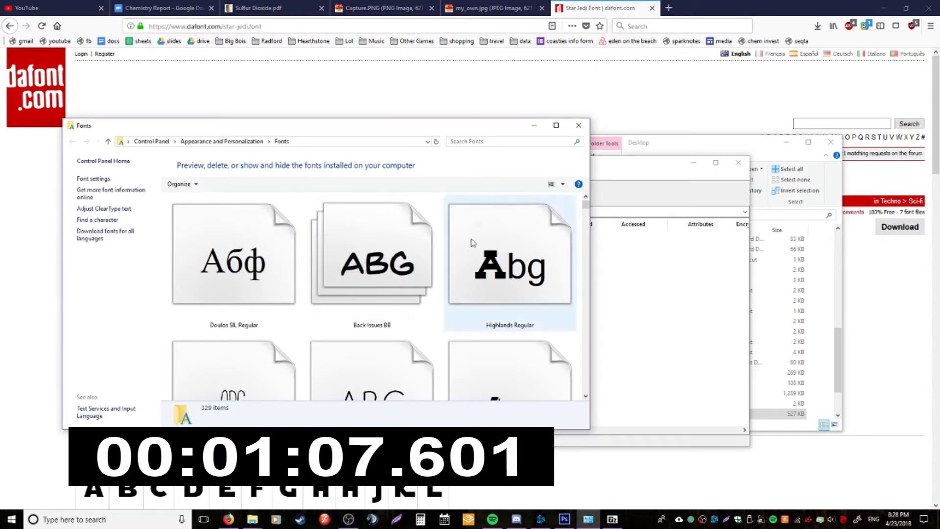
Step: Extract the four font folders from star_jedi.zip to the Desktop
left_click(740, 306)
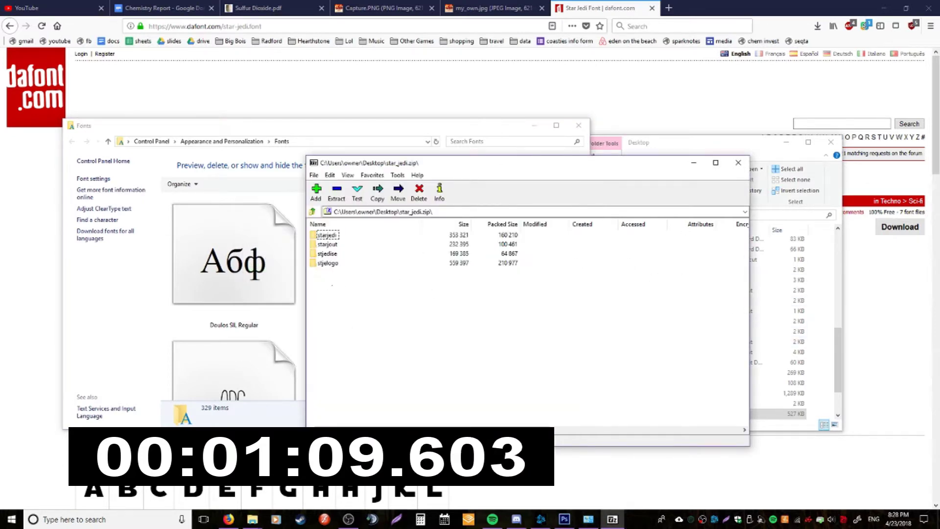
left_click(323, 260, "shift")
left_click_drag(851, 286, 573, 317)
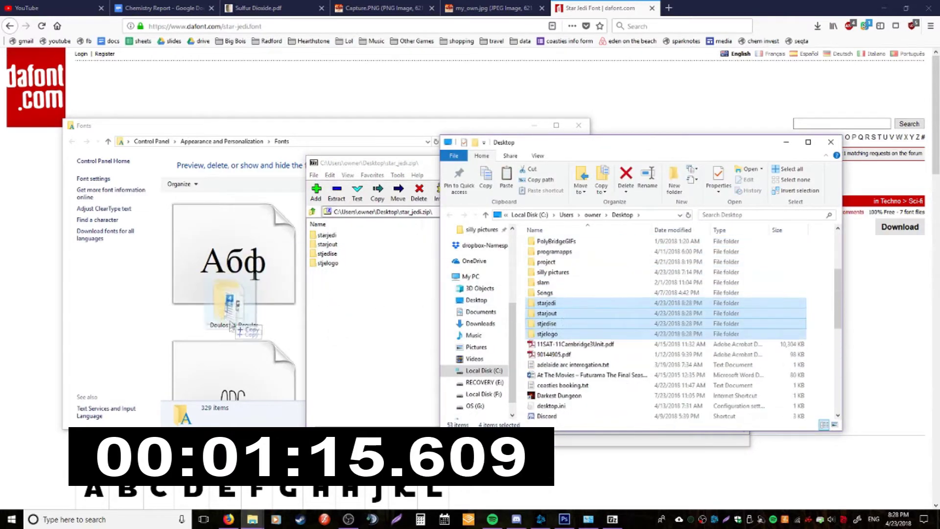
Step: Try installing the extracted folders as fonts and dismiss the stjedise error
left_click_drag(572, 321, 230, 303)
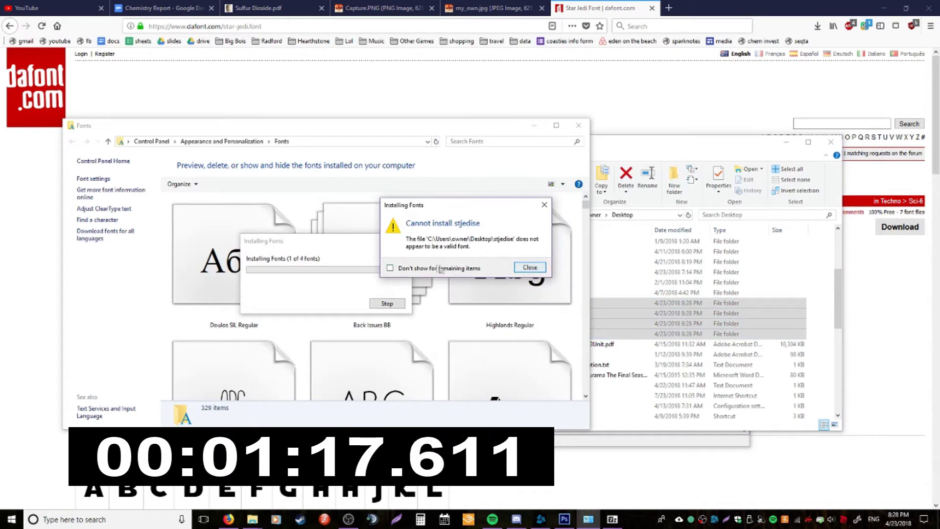
left_click(527, 268)
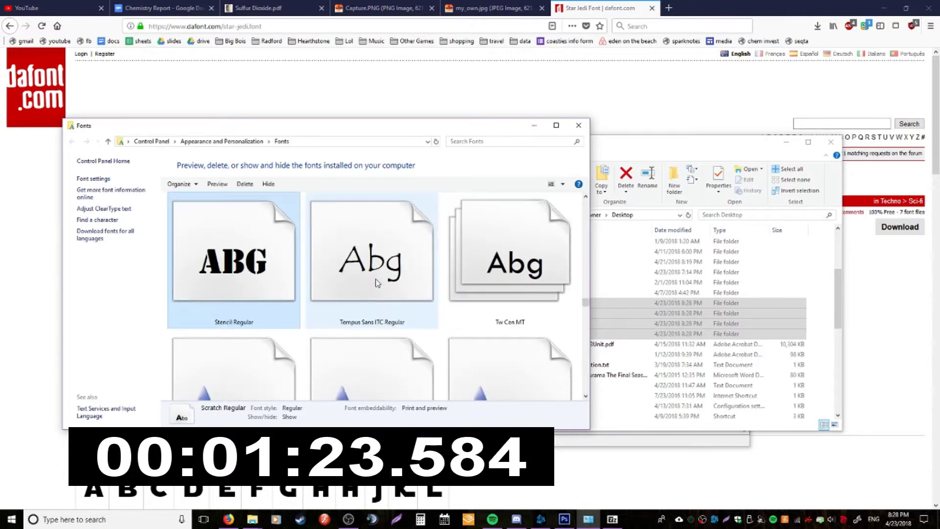
left_click(377, 282)
left_click(545, 292)
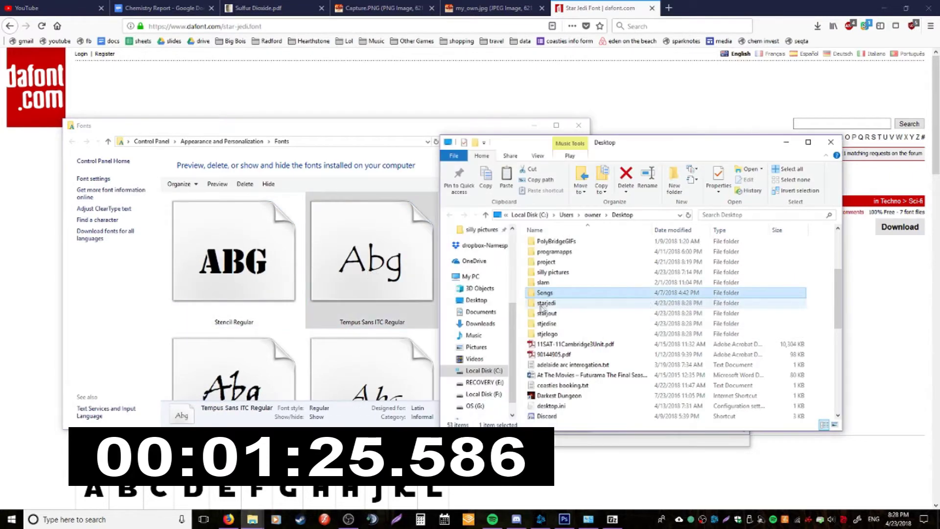
Step: Install Starjedi.ttf from the starjedi folder, confirm Star Jedi Regular, and return to Photoshop
double_click(544, 304)
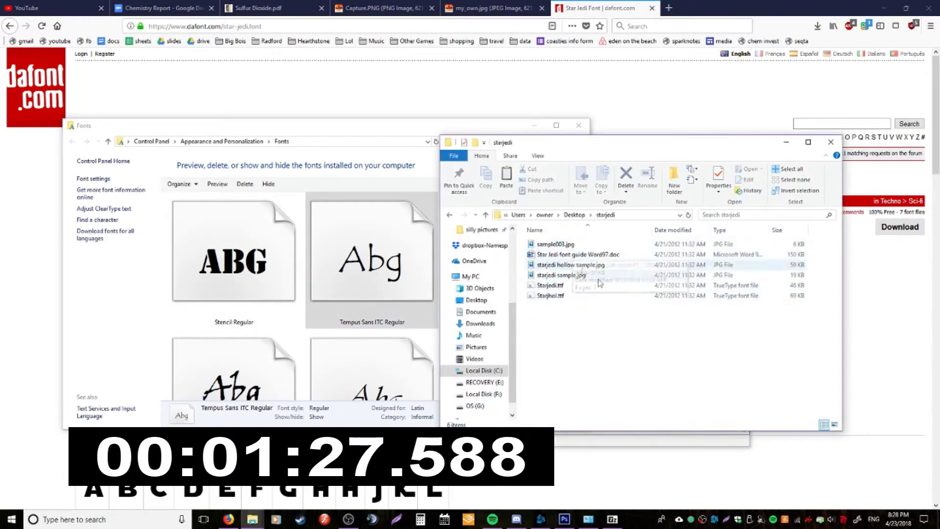
mouse_move(587, 285)
left_mouse_down()
mouse_move(459, 289)
mouse_move(552, 291)
mouse_move(285, 324)
left_mouse_up()
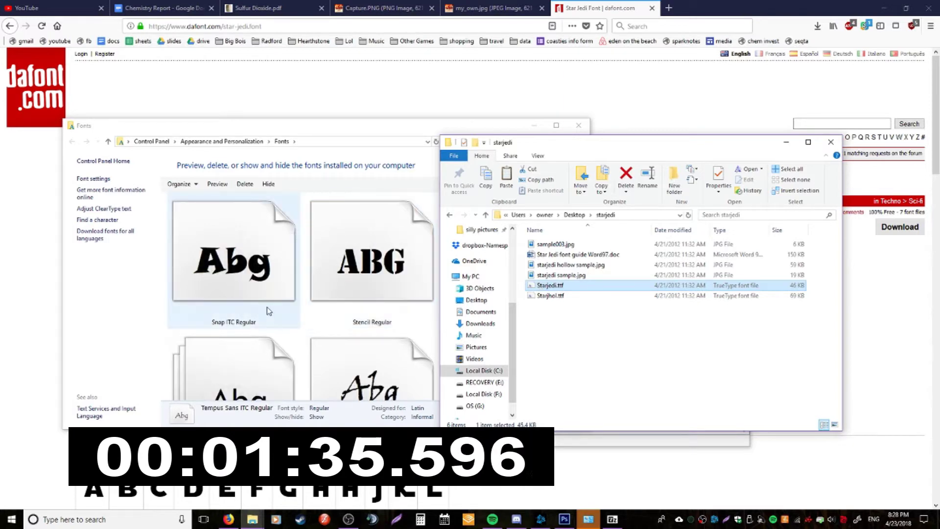
left_click(253, 272)
left_click(306, 269)
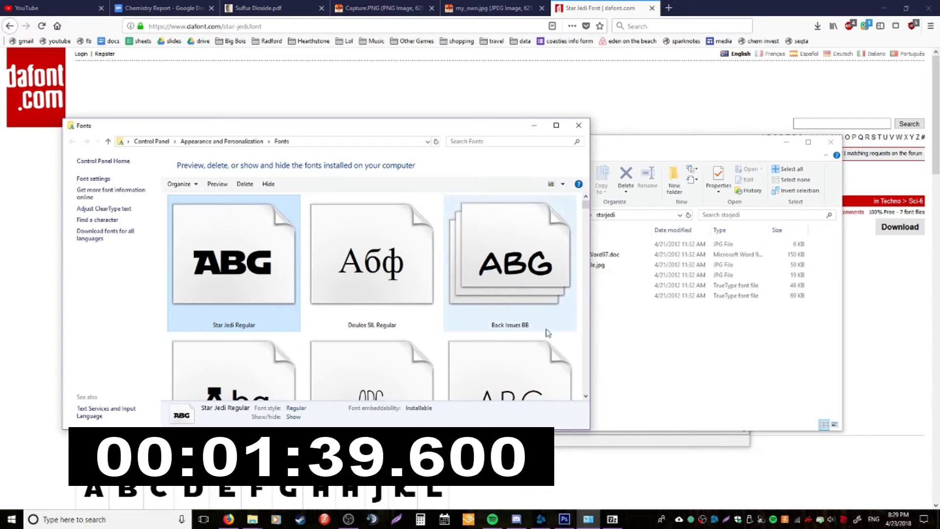
left_click(589, 176)
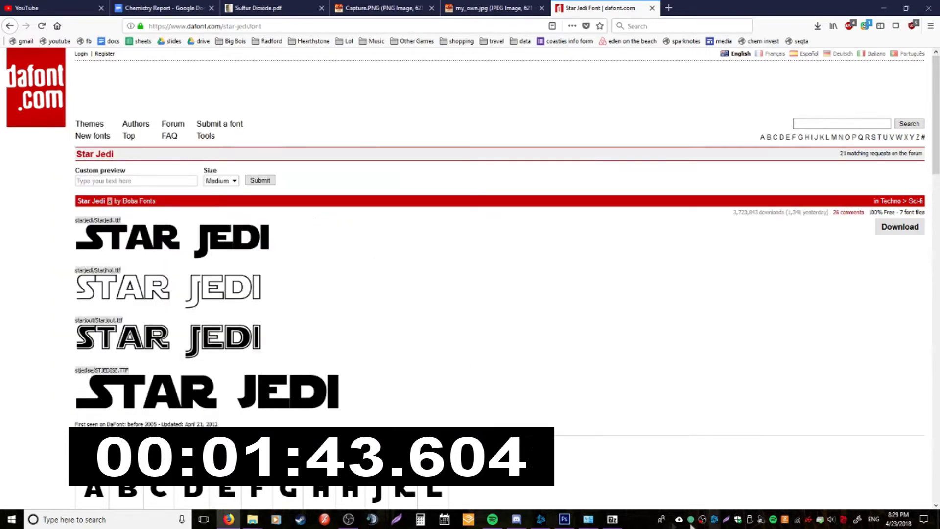
left_click(564, 519)
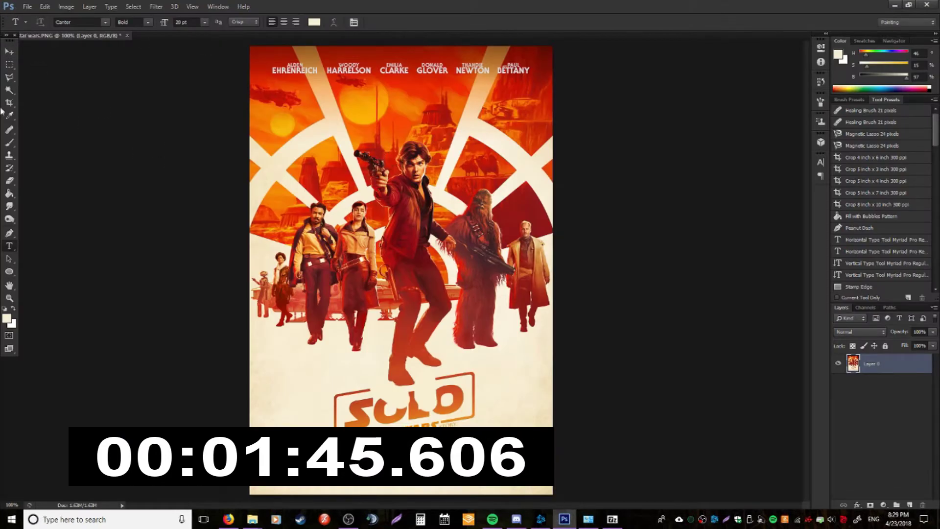
Step: Type the title above the SOLO logo and set it in the Star Jedi font
left_click(281, 393)
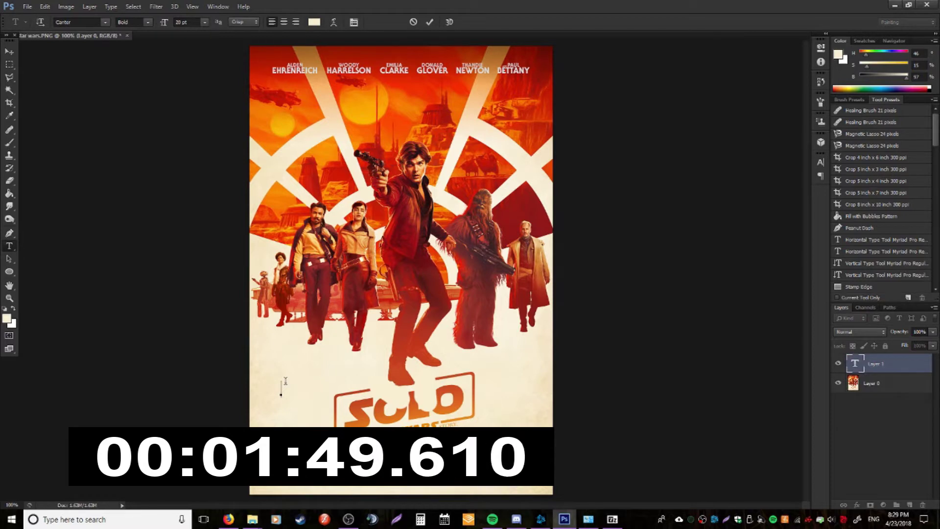
type("So")
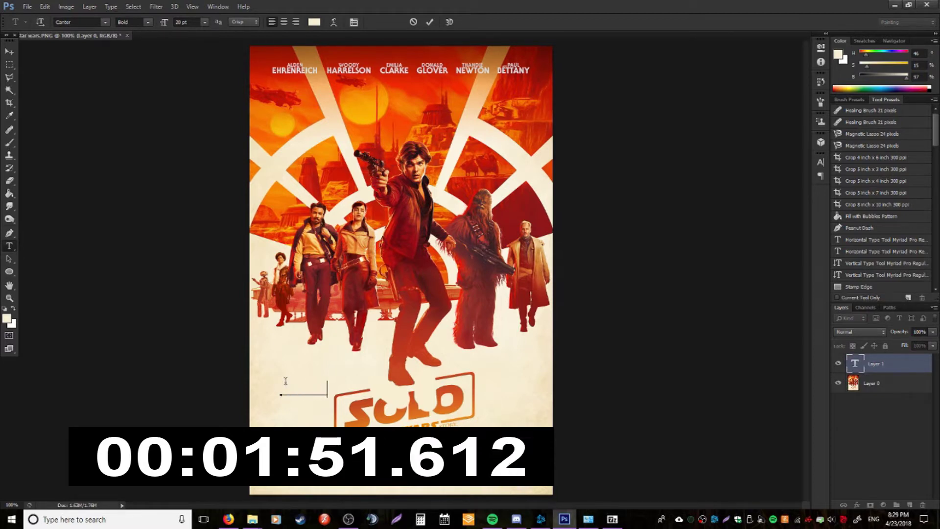
key("ctrl+a")
left_click(78, 22)
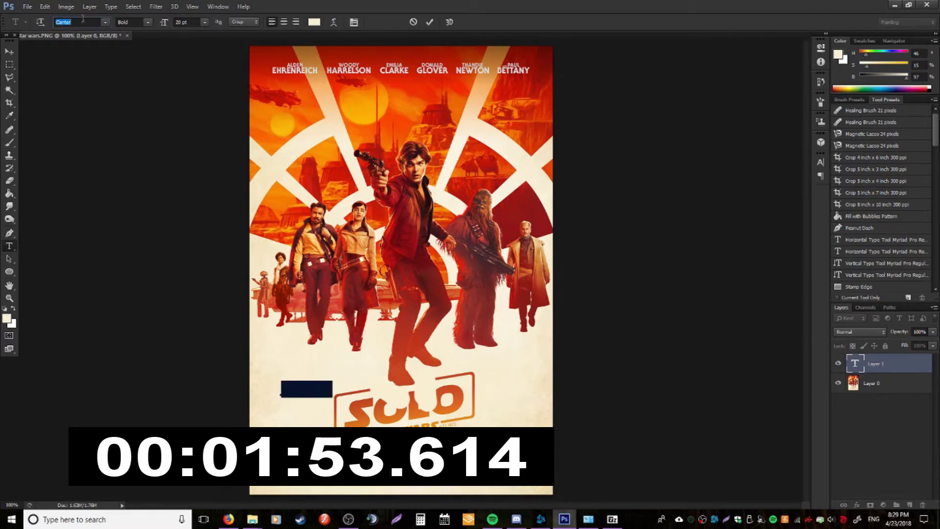
type("Star Jedi")
key("Return")
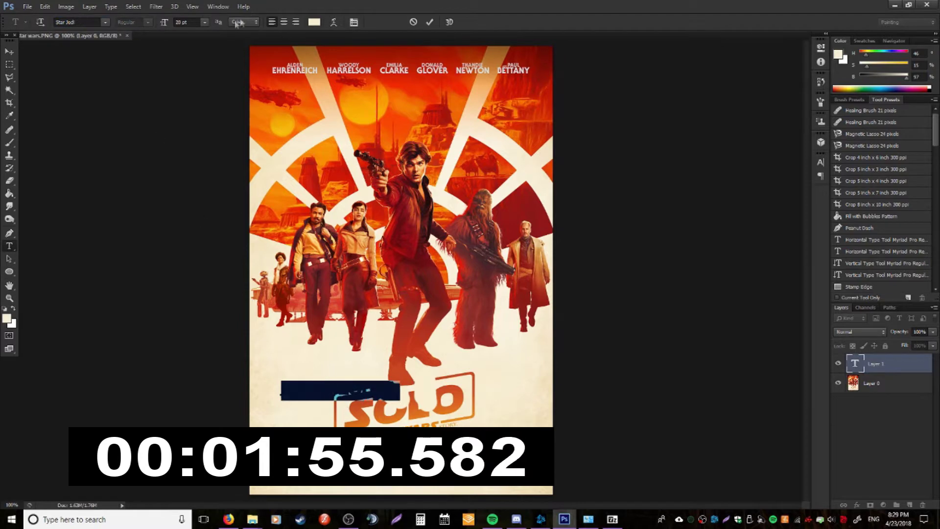
Step: Set the title size to 48 pt and commit the text layer
left_click(204, 22)
left_click(224, 182)
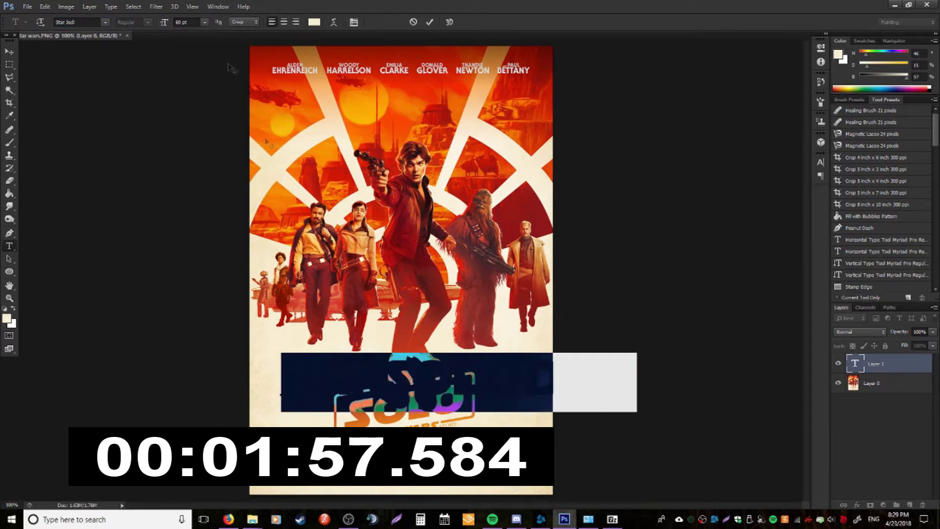
left_click(205, 22)
left_click(201, 167)
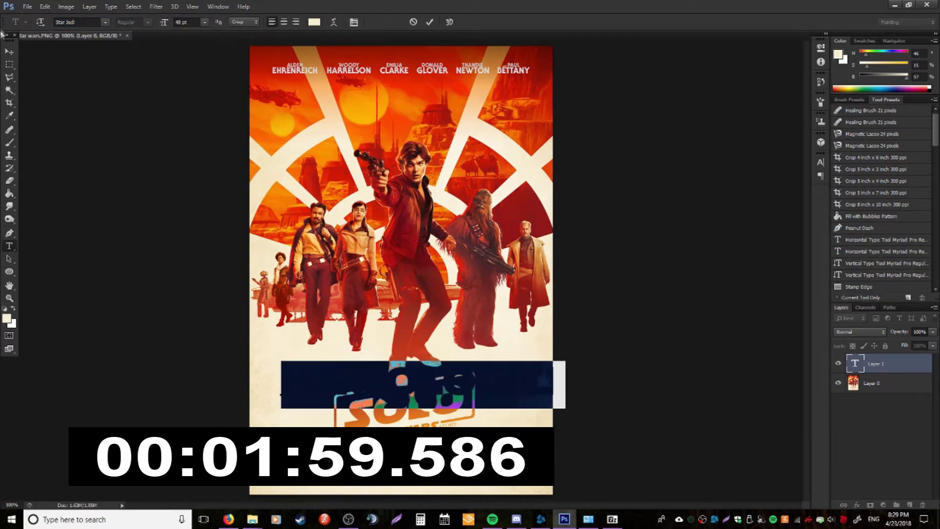
left_click(9, 51)
right_click(896, 370)
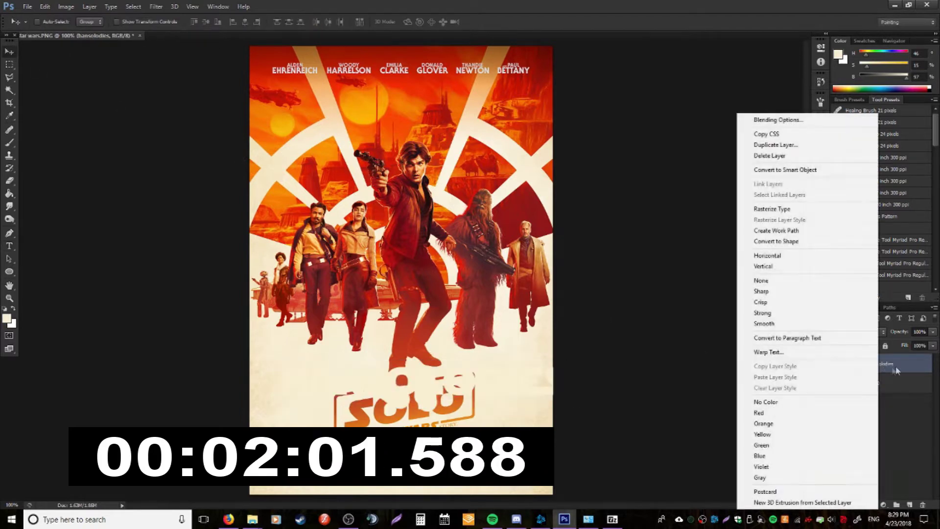
Step: Open Blending Options for the title layer and enable Gradient Overlay
key("Escape")
right_click(881, 366)
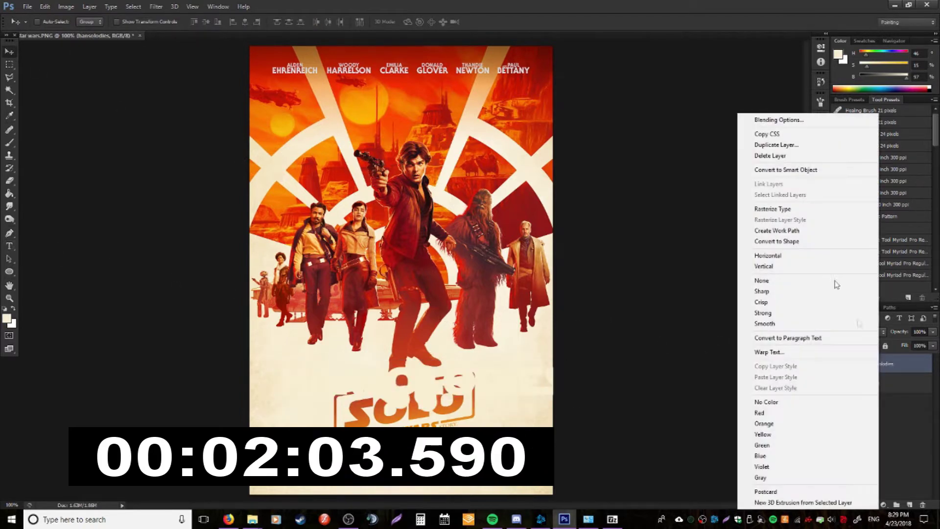
left_click(782, 130)
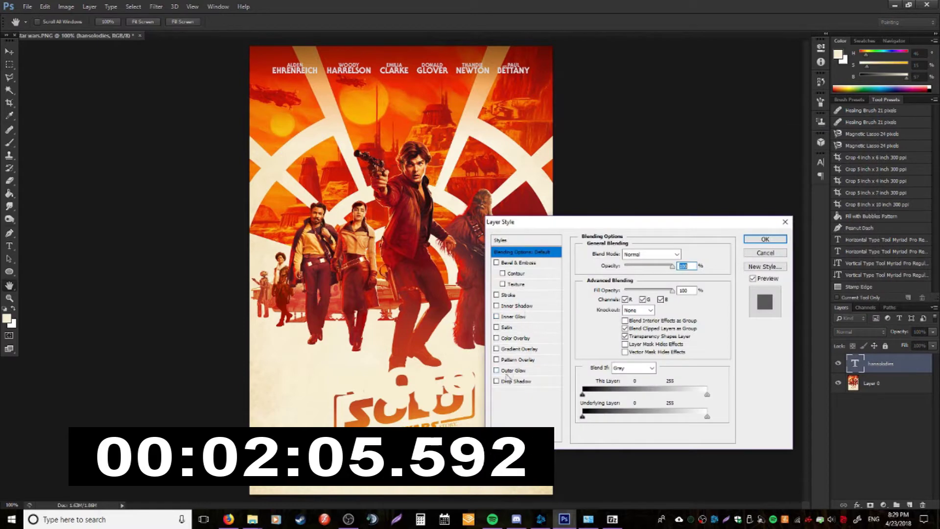
left_click(497, 348)
left_click(529, 348)
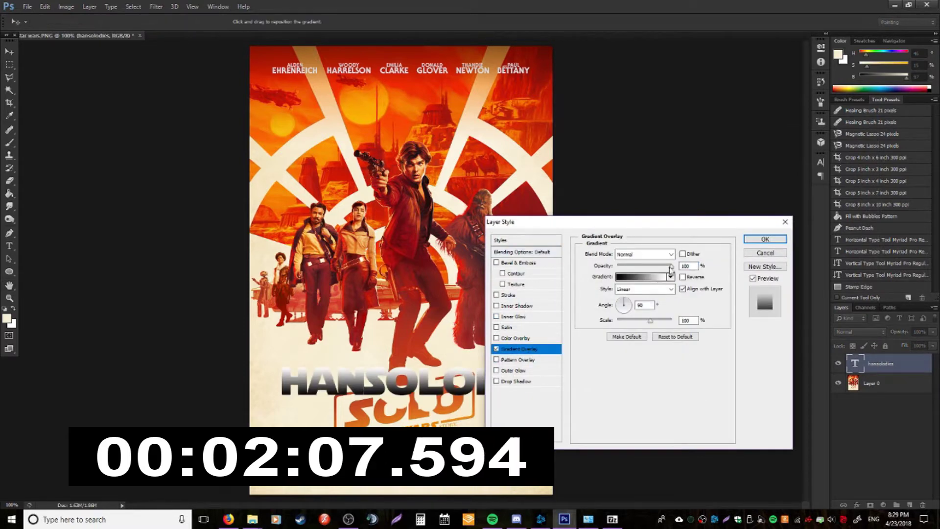
left_click(671, 278)
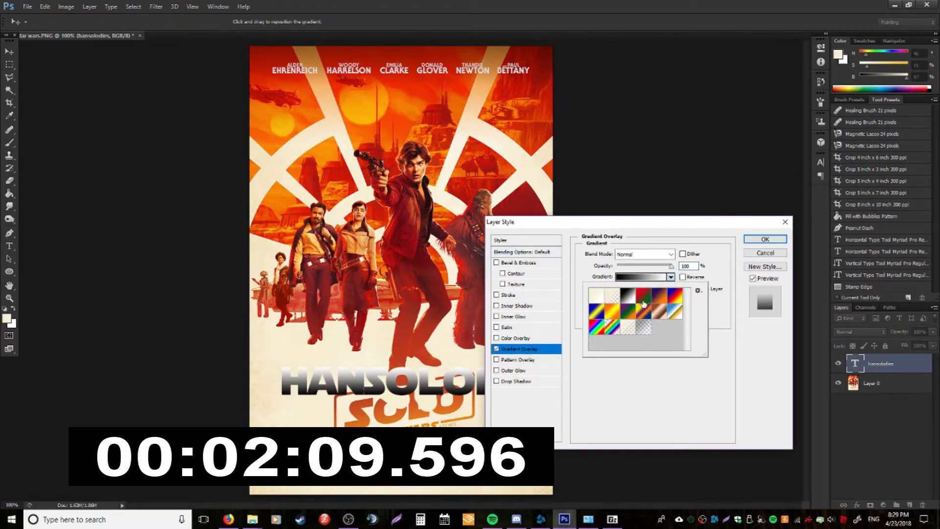
left_click(674, 278)
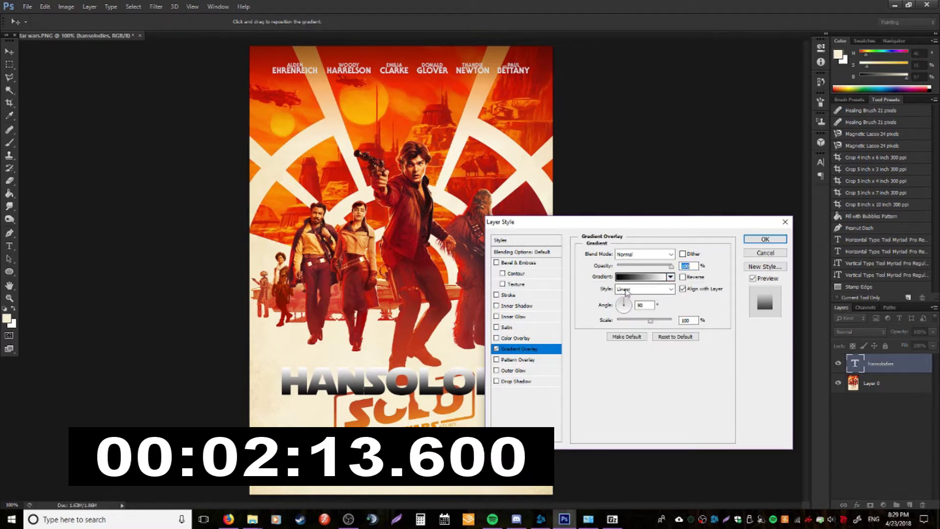
Step: Set the gradient's left stop to the poster's sampled red and the right opacity stop to 42
left_click(639, 276)
left_click(602, 254)
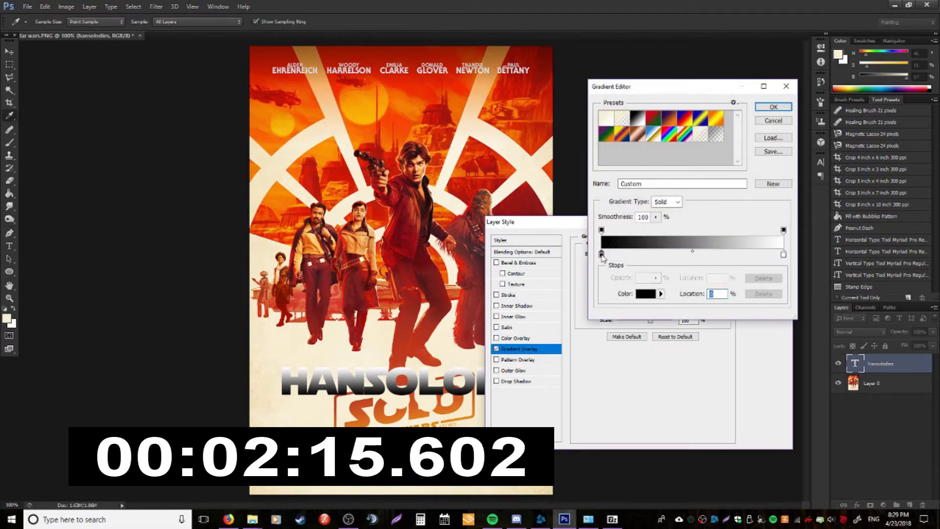
double_click(602, 254)
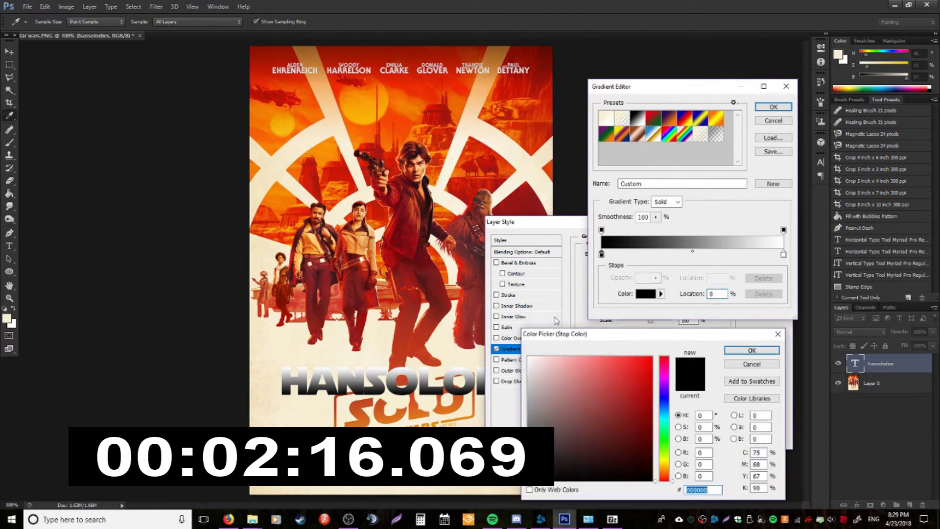
left_click(350, 394)
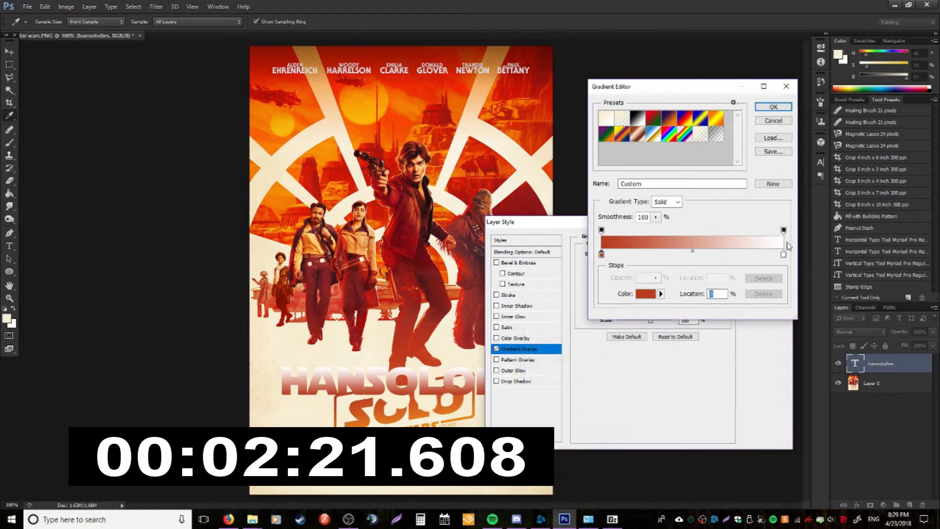
key("Return")
left_click(784, 229)
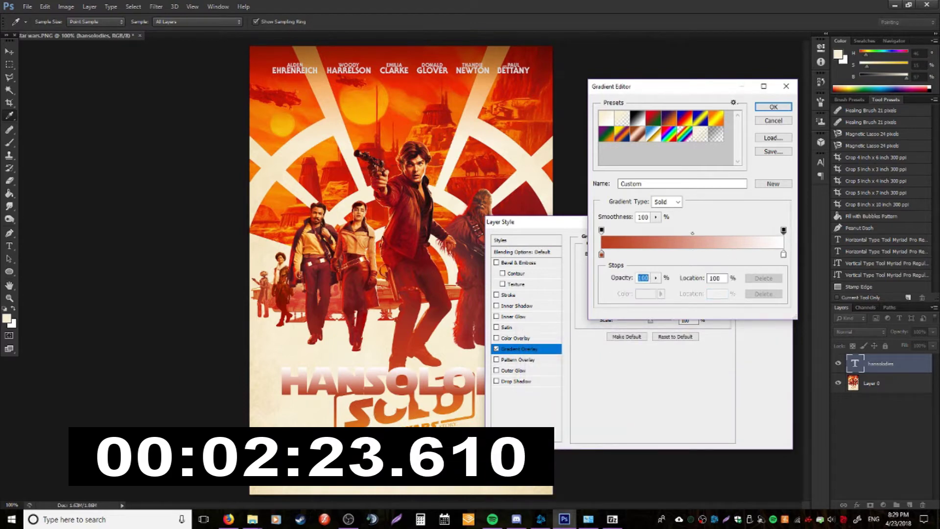
type("42")
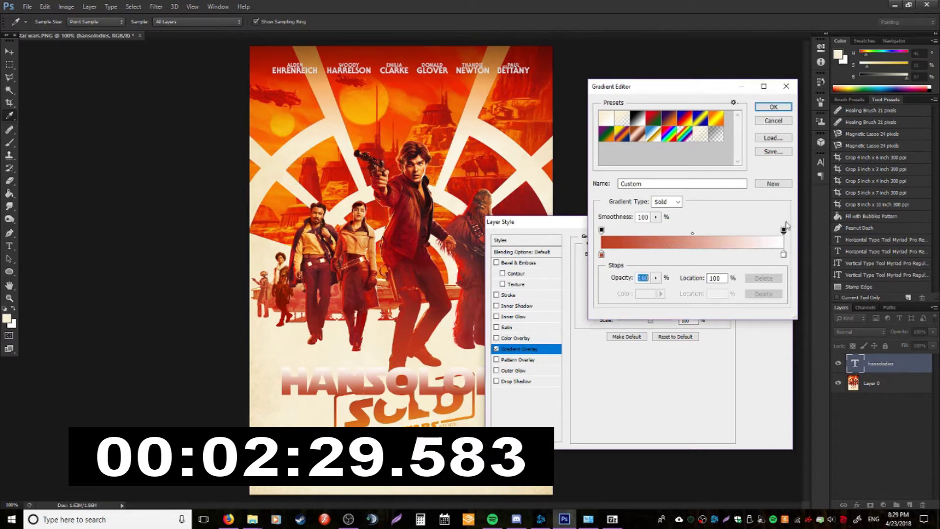
Step: Make the right stop orange #f09316, move it to the left end, and apply the gradient
left_click(784, 254)
double_click(784, 255)
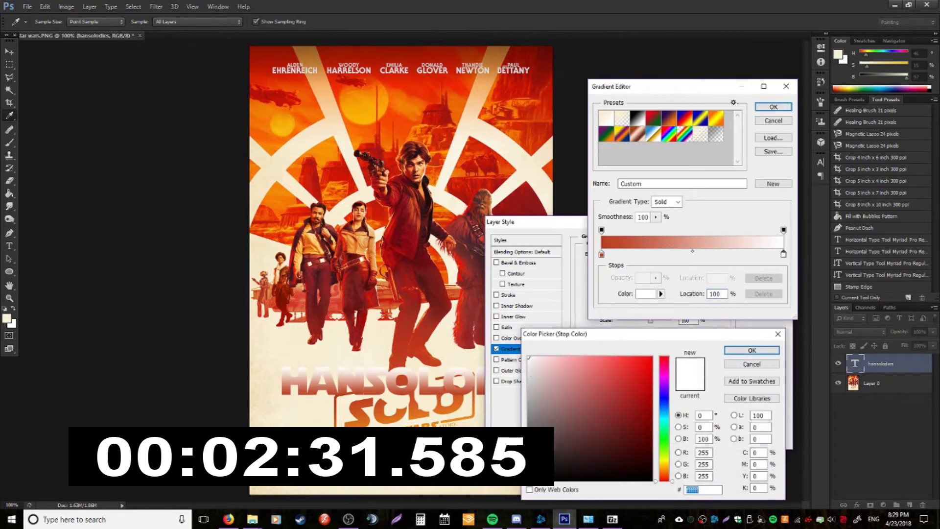
type("f09316")
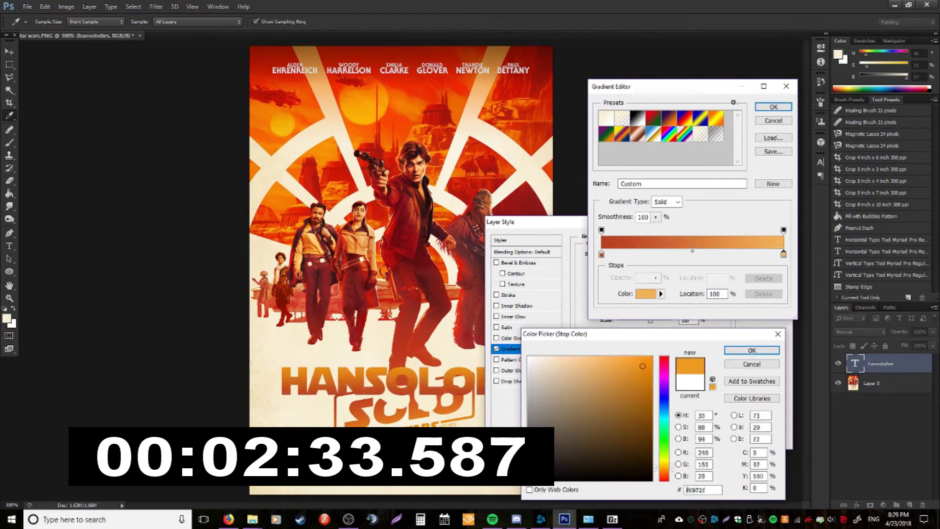
left_click(752, 350)
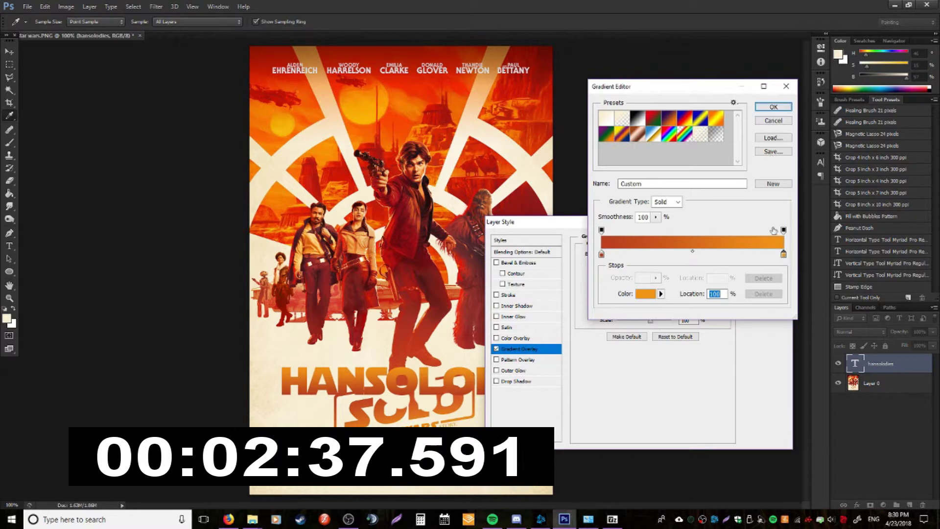
mouse_move(784, 254)
left_mouse_down()
mouse_move(655, 255)
mouse_move(783, 254)
left_mouse_up()
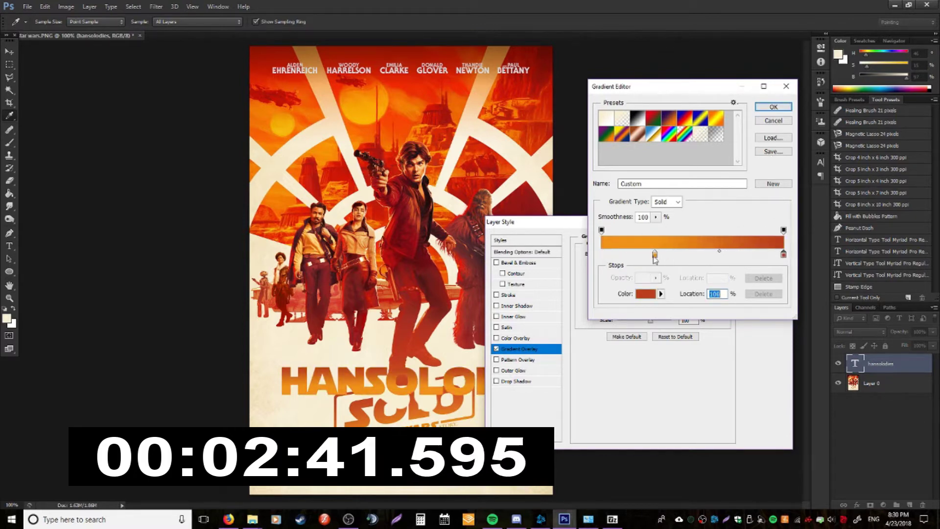
left_click_drag(654, 254, 601, 254)
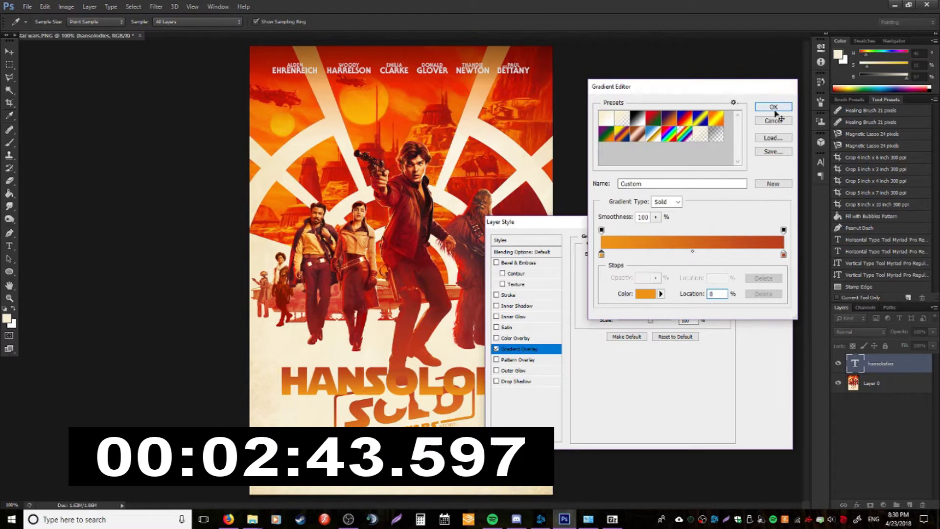
left_click(774, 109)
left_click(767, 236)
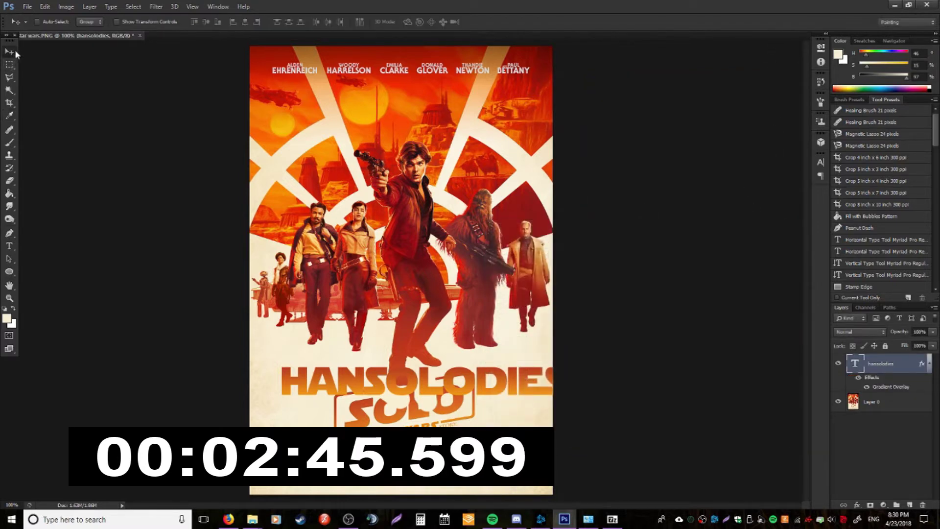
Step: Trial-shrink HANSOLODIES to about 77%, cancel it, then select all its letters for editing
key("ctrl+t")
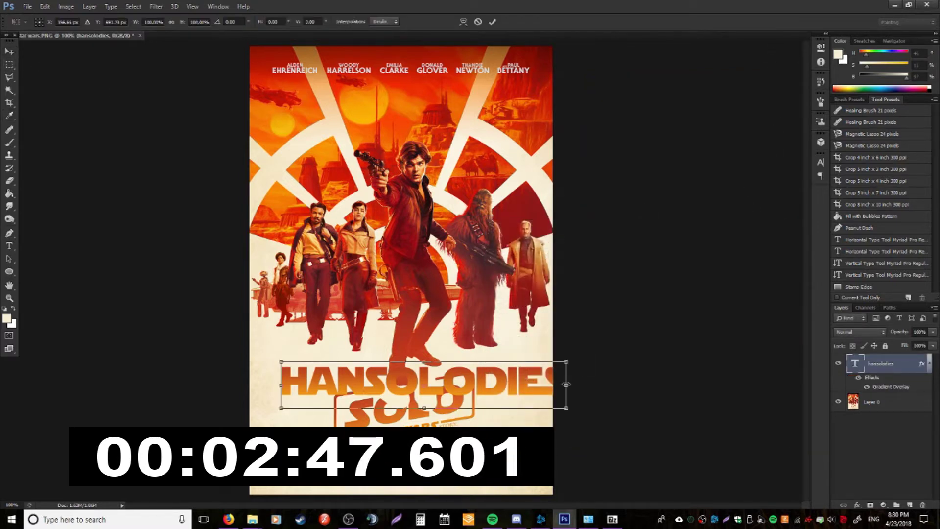
key("Return")
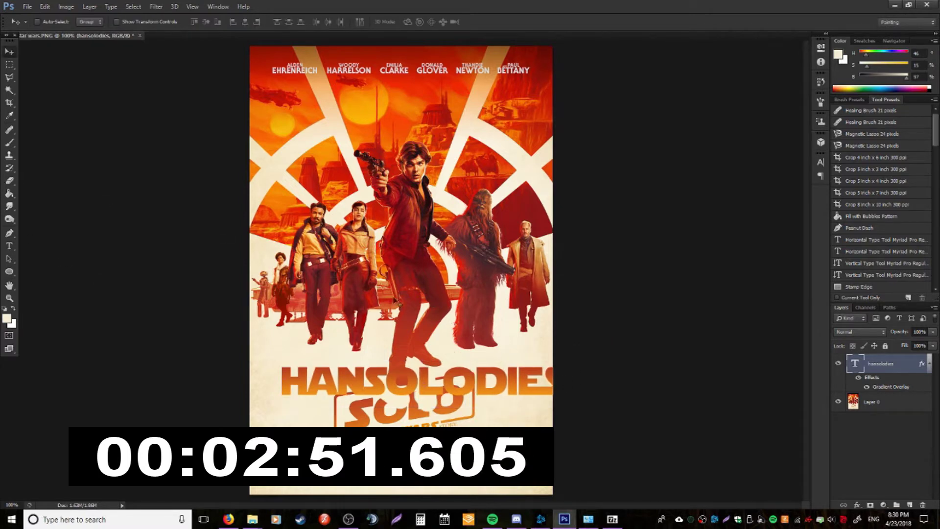
key("ctrl+t")
mouse_move(567, 363)
left_mouse_down("shift")
mouse_move(501, 374)
mouse_move(470, 390)
left_mouse_up("shift")
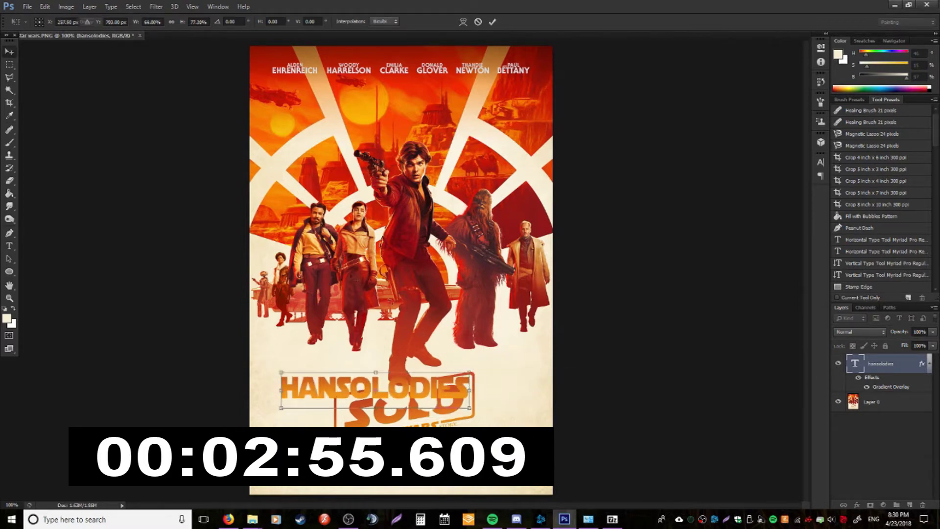
key("Escape")
left_click(9, 247)
left_click_drag(271, 360, 590, 376)
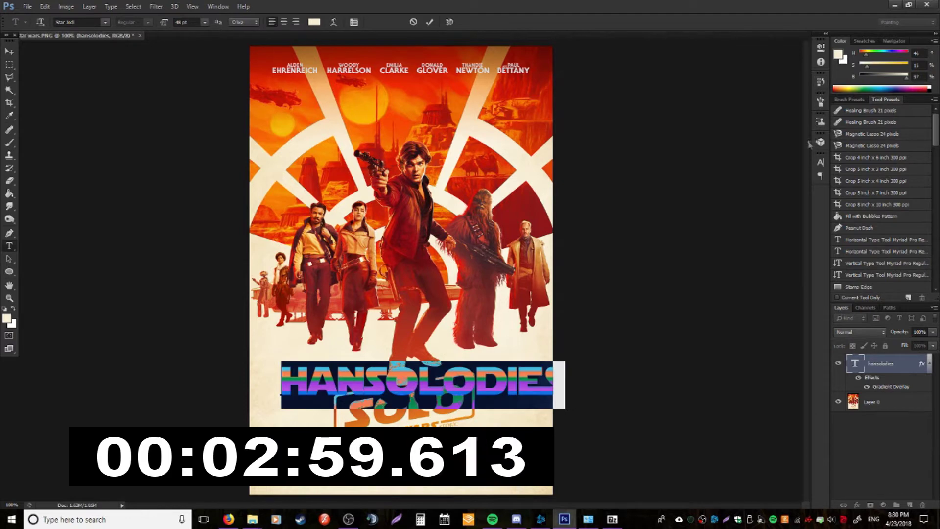
Step: Widen the HANSOLODIES letter spacing to 50 in the Character panel and commit the text
left_click(822, 163)
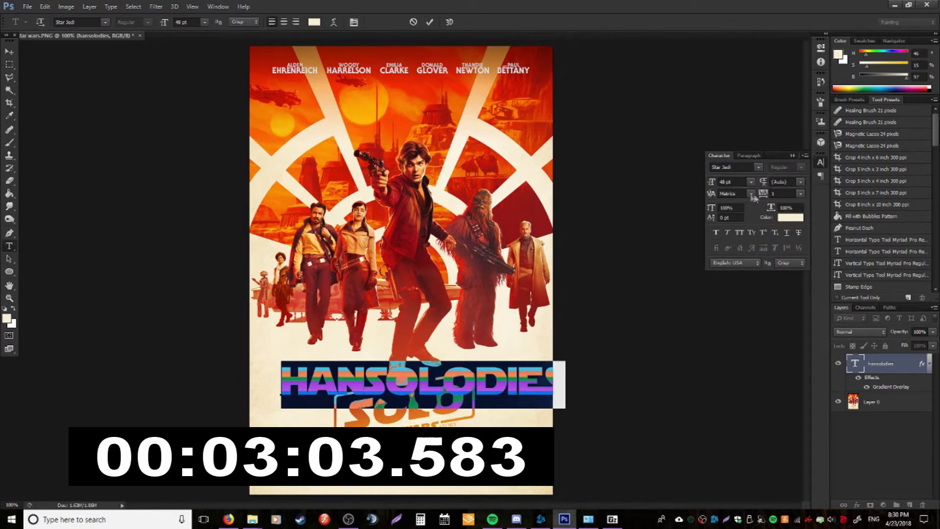
left_click(800, 193)
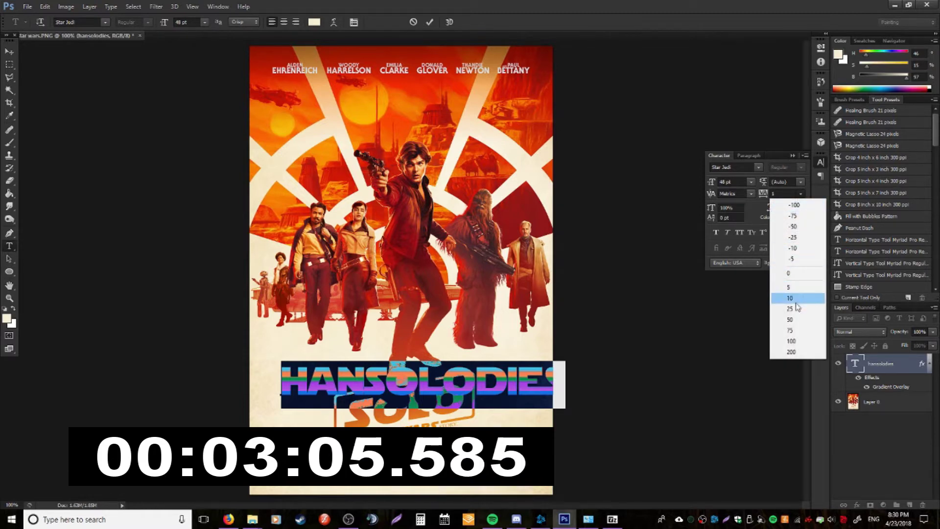
left_click(795, 287)
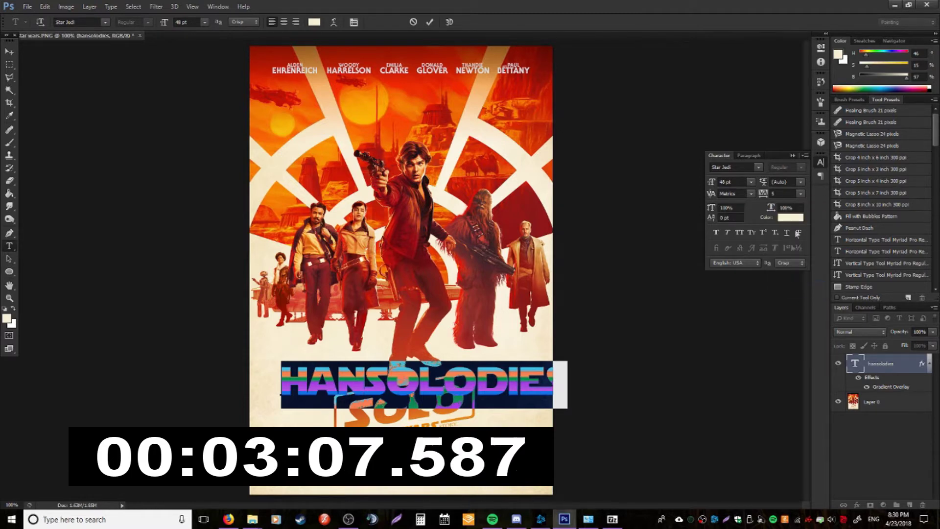
left_click(799, 192)
left_click(799, 318)
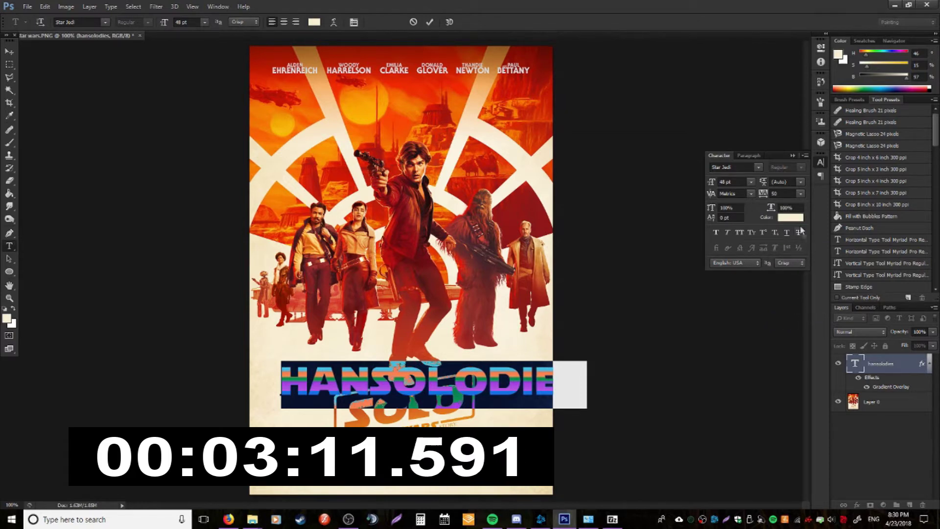
left_click(800, 194)
left_click(801, 194)
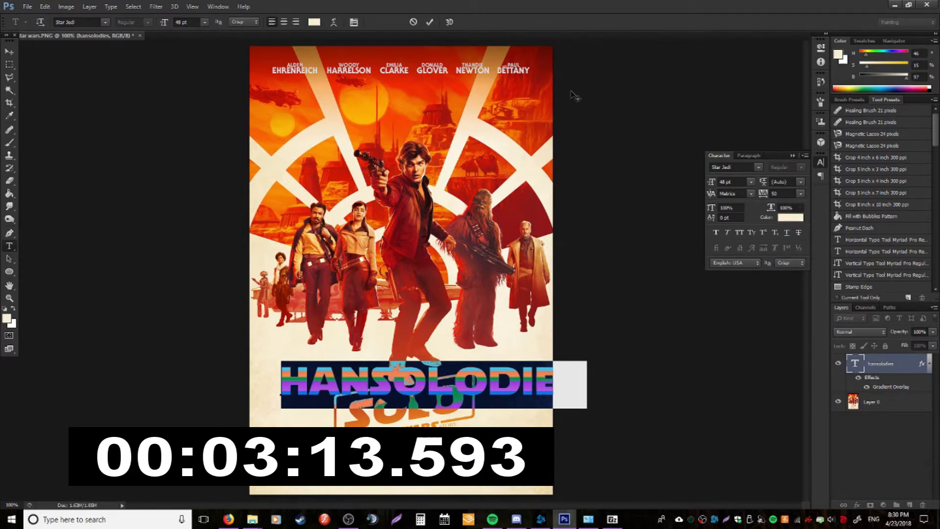
key("ctrl+Return")
key("ctrl+t")
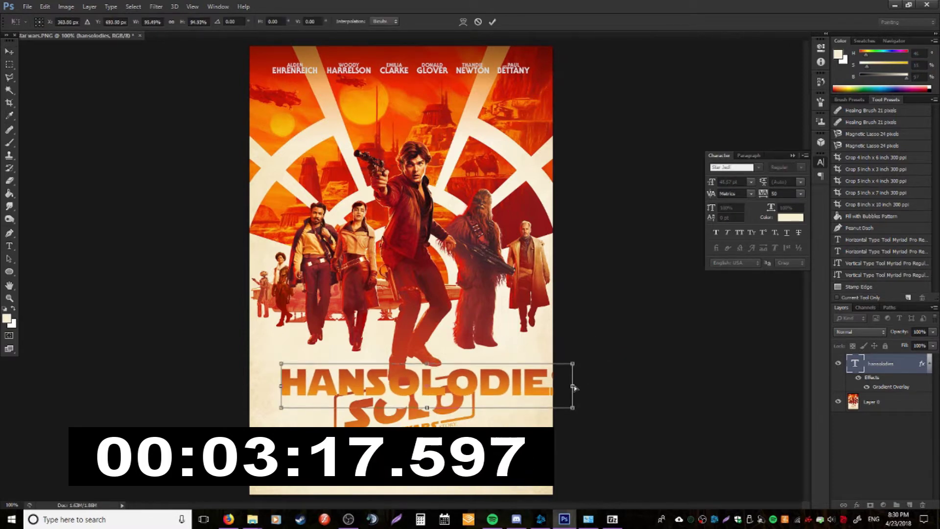
Step: Slant the title upward to the right and move it down-left over the SOLO logo
left_click_drag(574, 387, 576, 328)
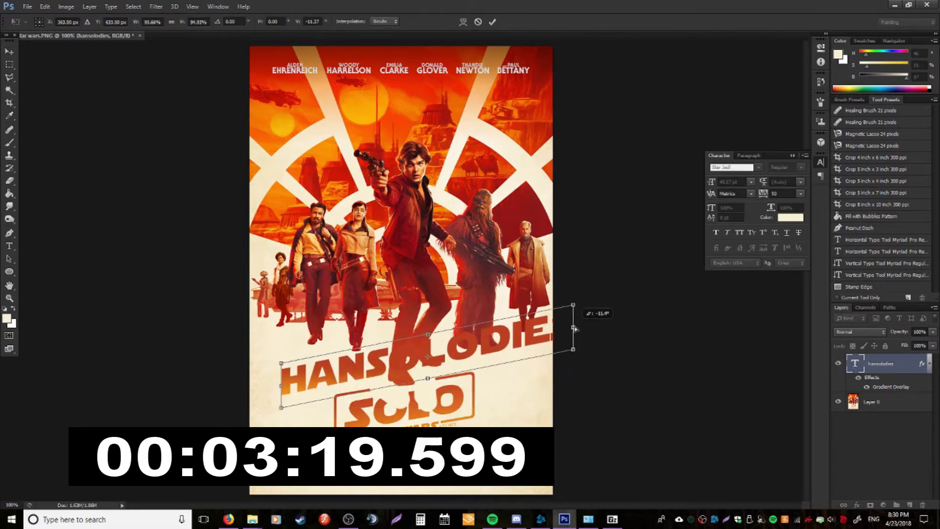
left_click_drag(575, 328, 516, 395)
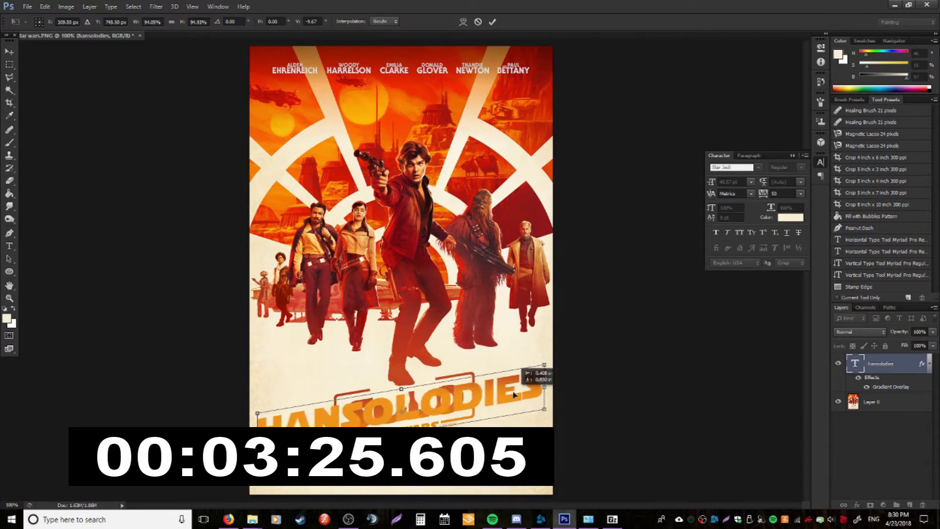
key("Return")
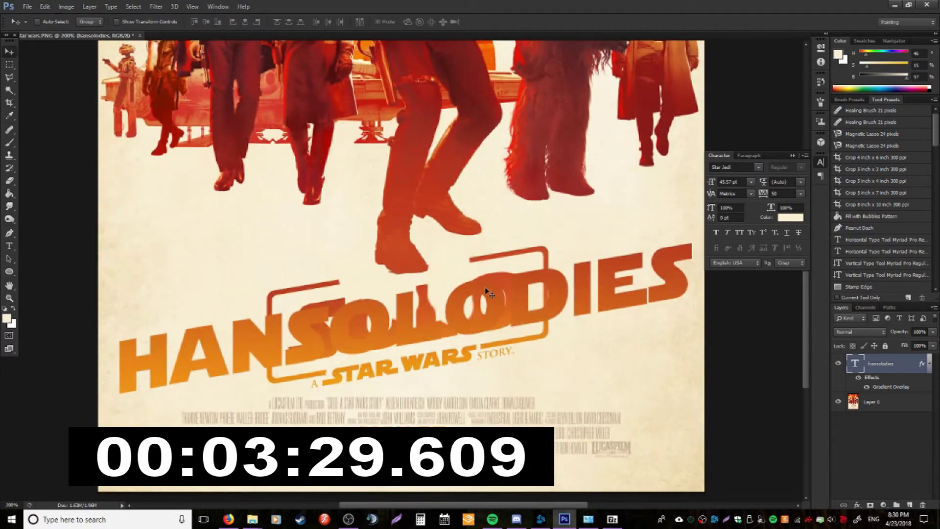
Step: Compare with the reference poster in Firefox, then return and select Layer 0
left_click(229, 519)
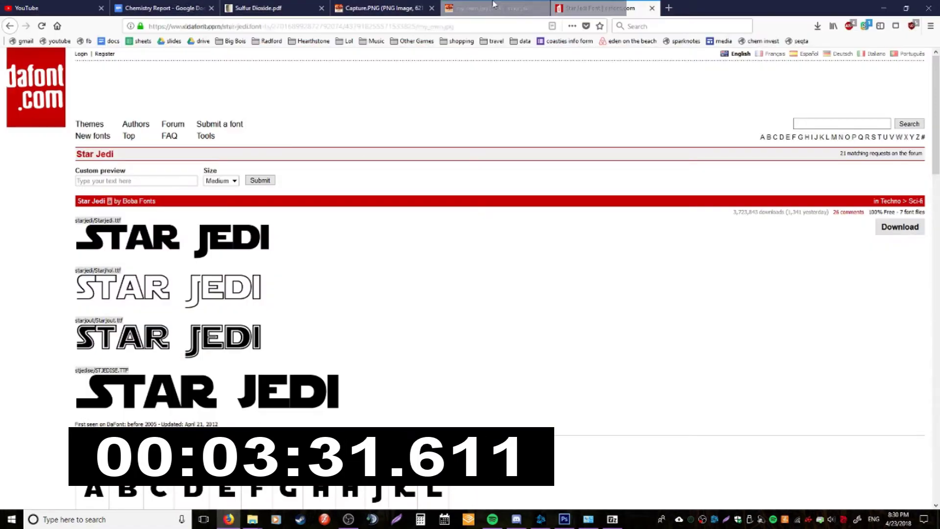
left_click(469, 6)
left_click(884, 8)
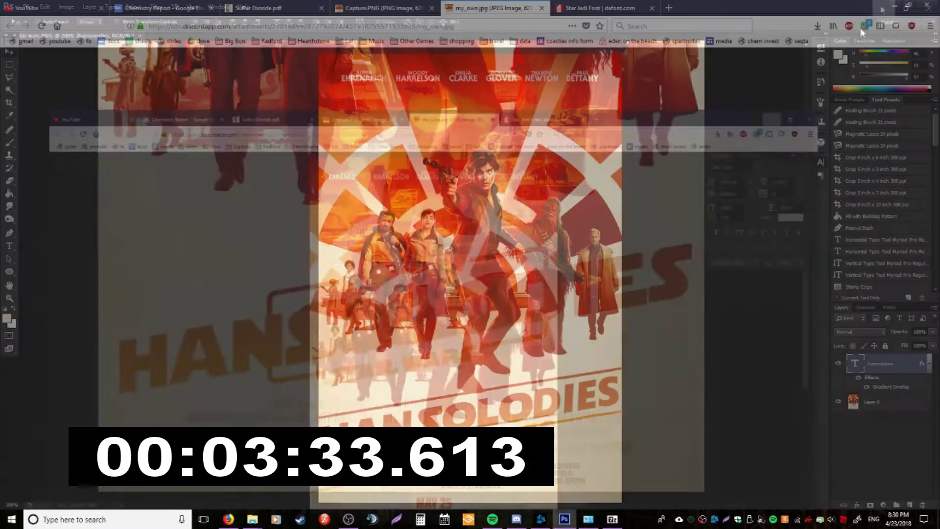
left_click(877, 401)
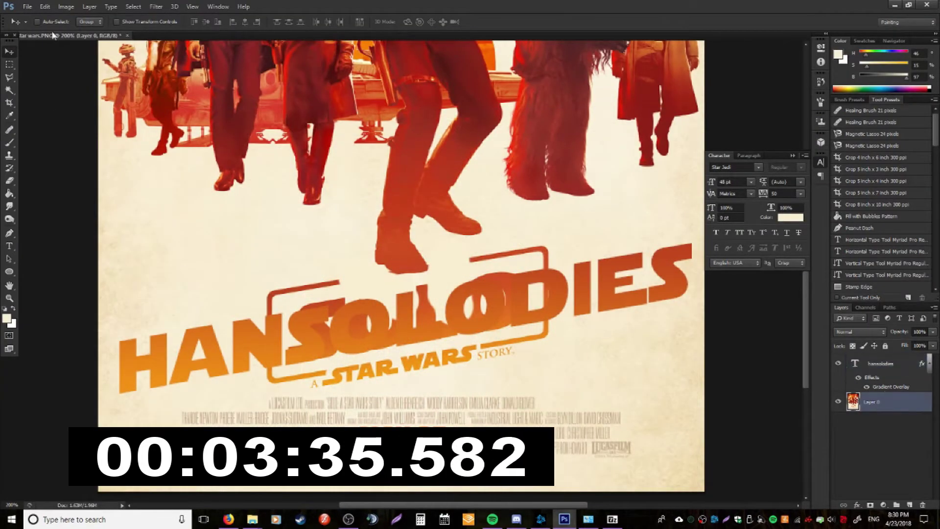
key("m")
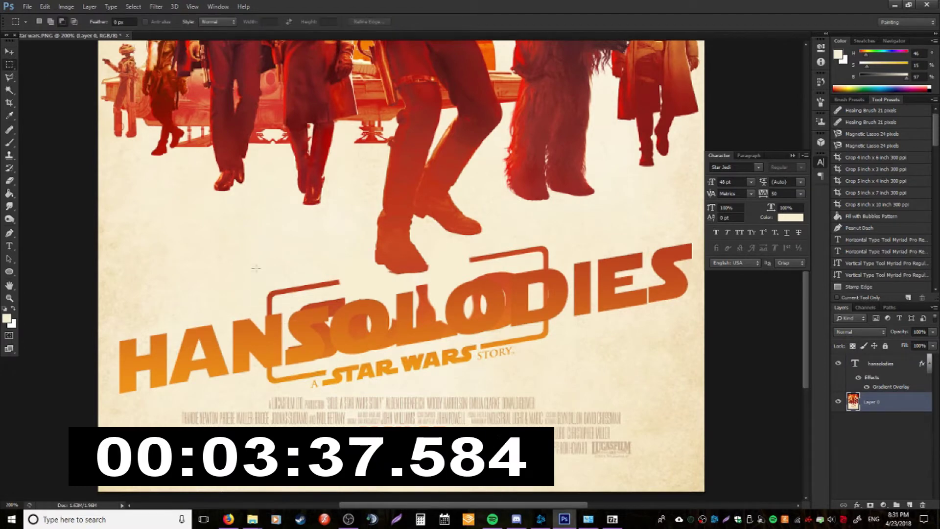
Step: Select the old logo's left bracket on Layer 0 and move it to the start of HANSOLODIES
left_click(9, 143)
left_click(9, 64)
left_click_drag(248, 272, 306, 389)
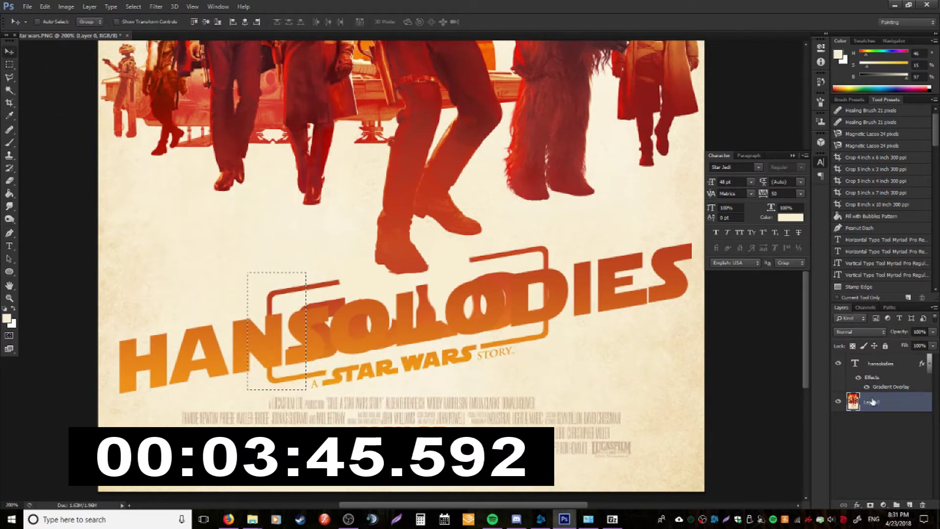
key("ctrl+t")
left_click_drag(299, 328, 116, 333)
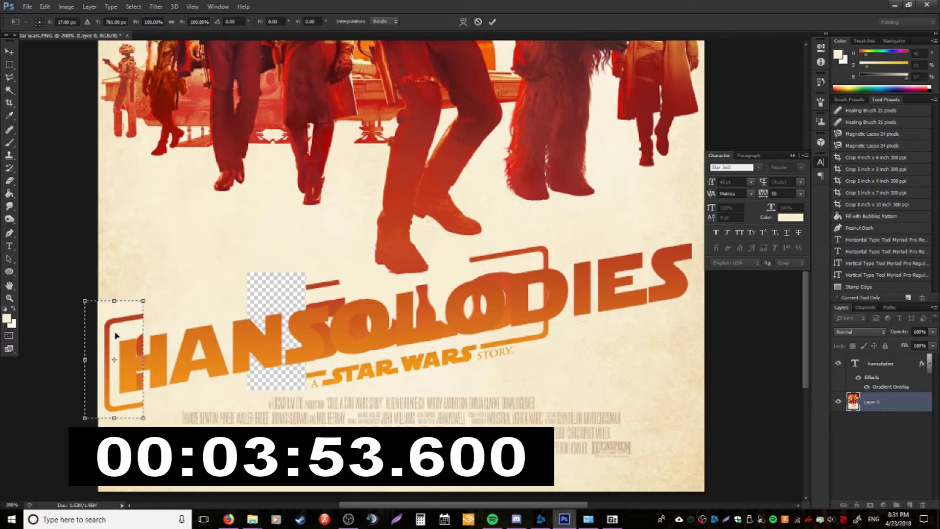
left_click_drag(116, 332, 128, 336)
key("Return")
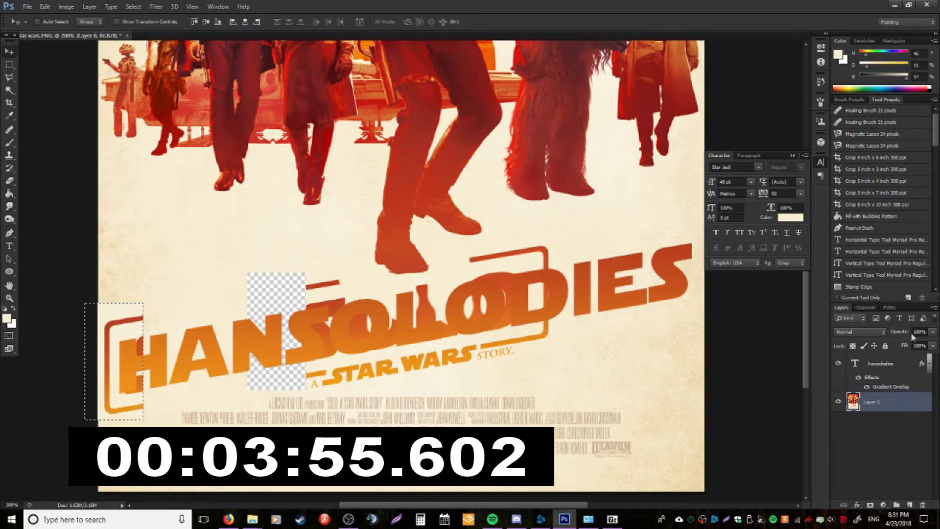
Step: Nudge the hansolodies text layer slightly into place, then reselect Layer 0
left_click(879, 364)
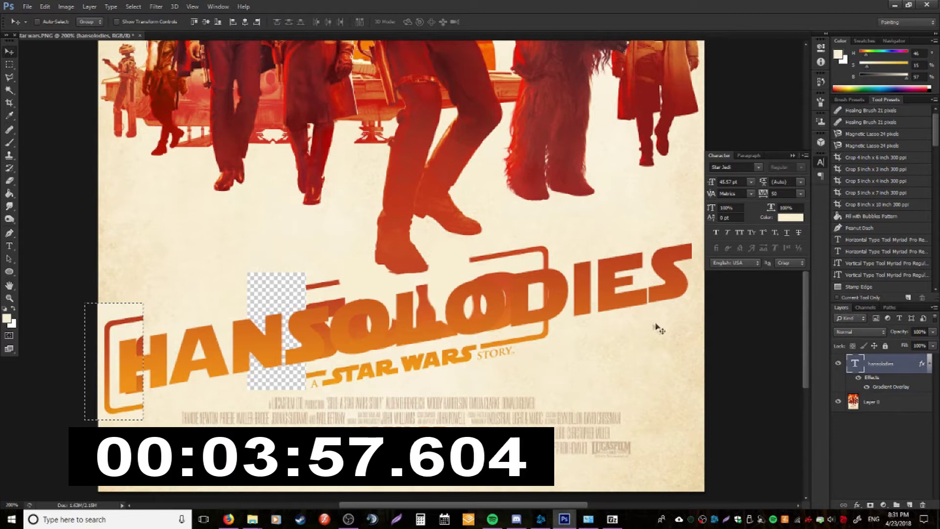
key("ctrl+d")
key("ctrl+t")
left_click_drag(490, 299, 490, 300)
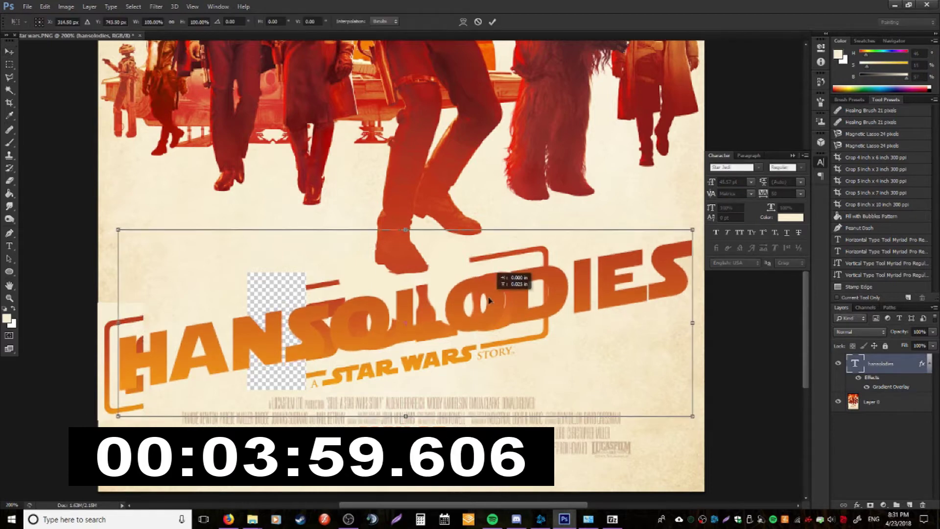
key("Return")
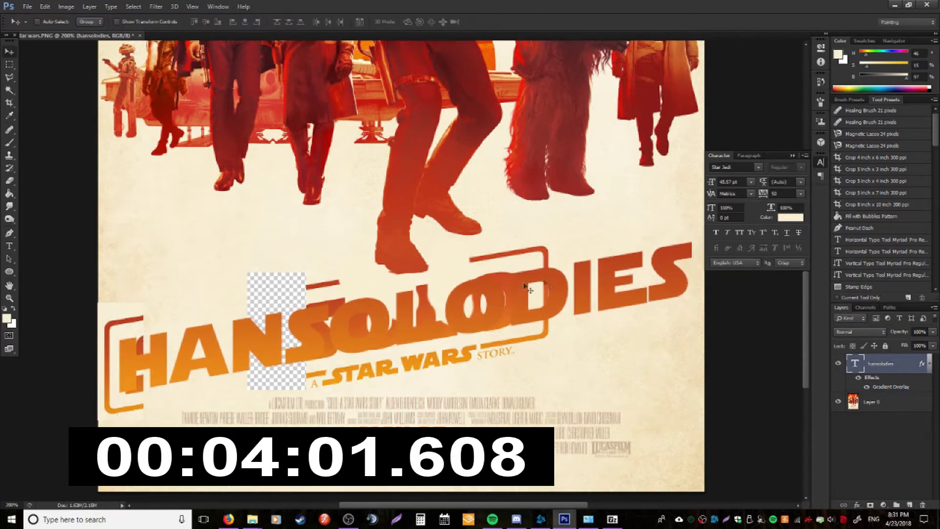
left_click(889, 403)
key("m")
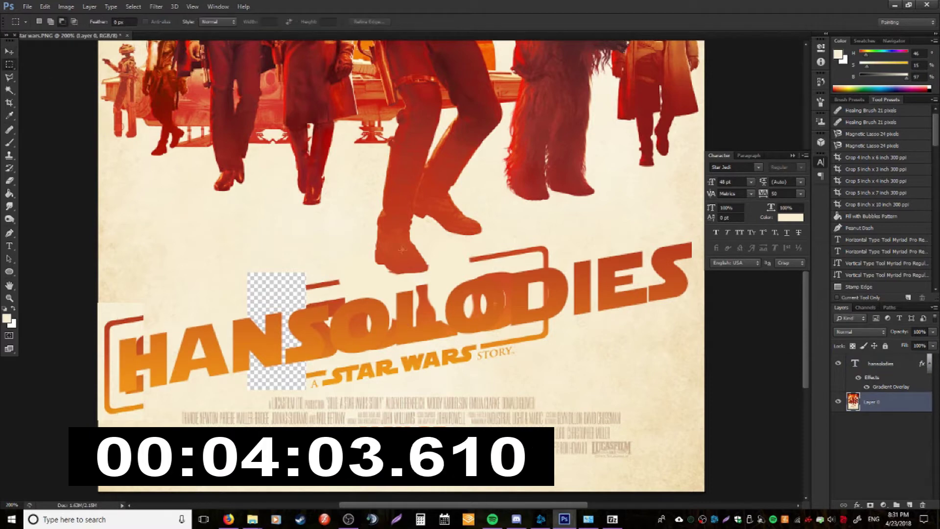
Step: Marquee the right bracket on Layer 0 and move it toward the end of HANSOLODIES
left_click_drag(519, 346, 574, 229)
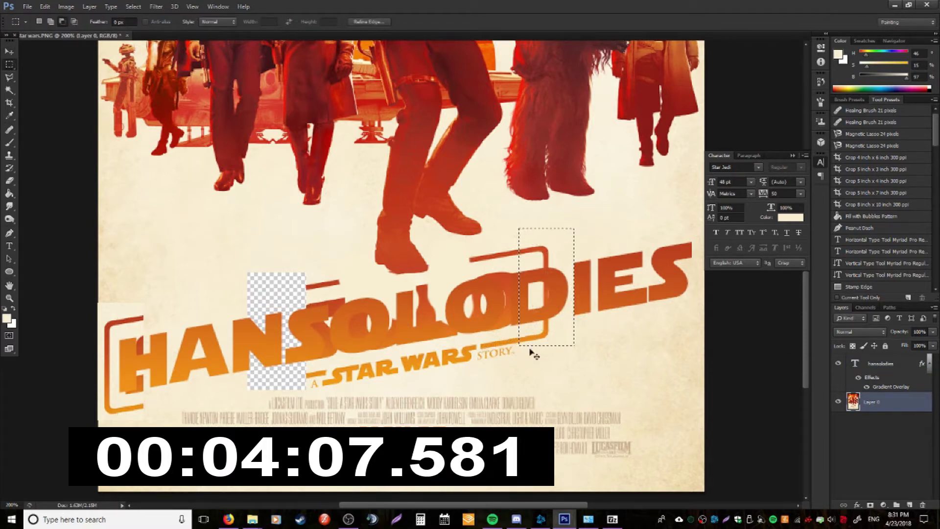
mouse_move(522, 347)
left_mouse_down()
mouse_move(556, 240)
mouse_move(700, 242)
left_mouse_up()
key("ctrl+t")
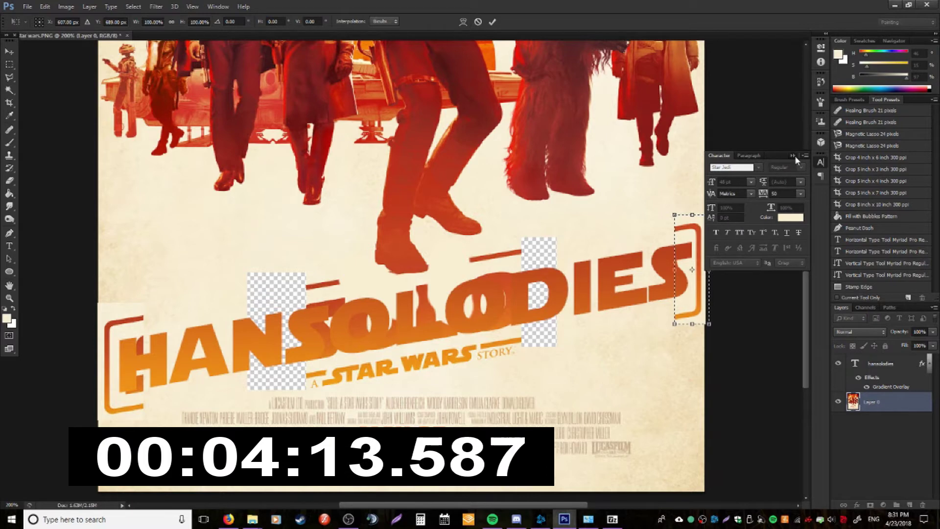
left_click(793, 155)
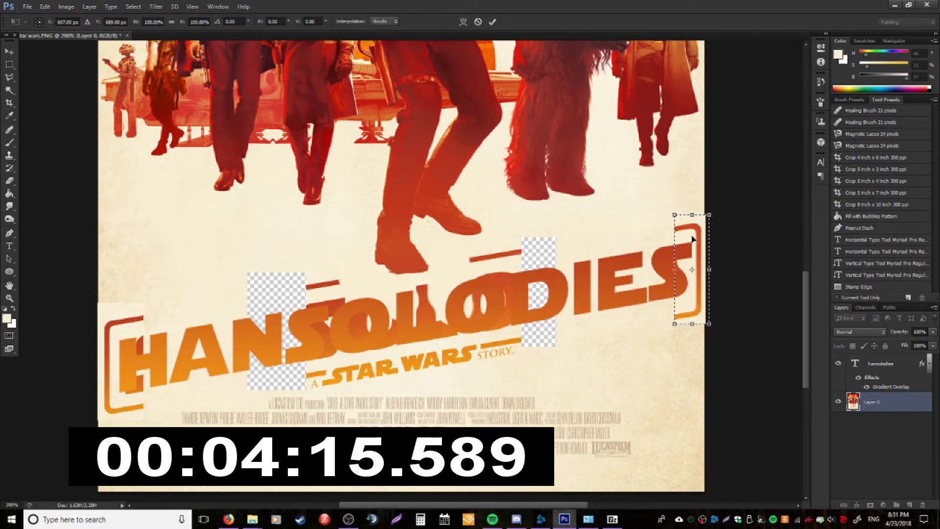
key("Return")
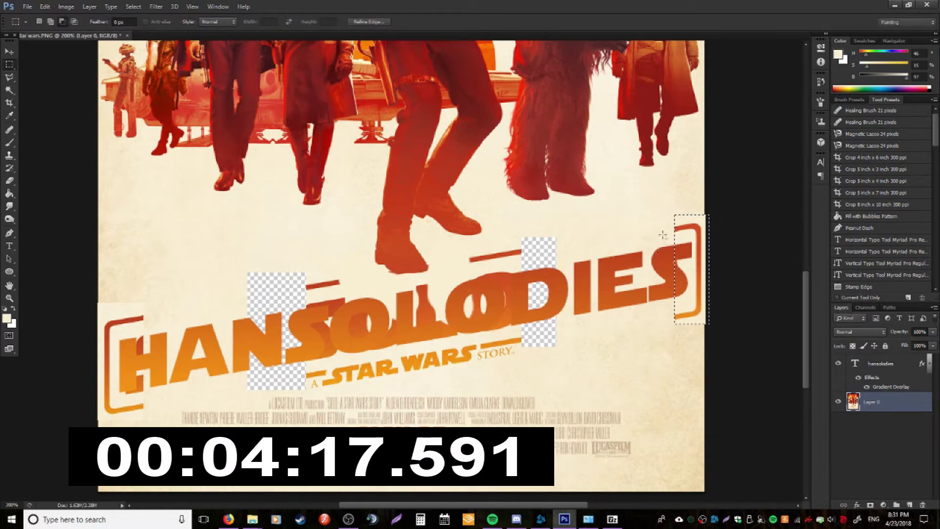
Step: Reselect the right bracket on Layer 0 and fine-tune its placement past DIES
left_click(887, 365)
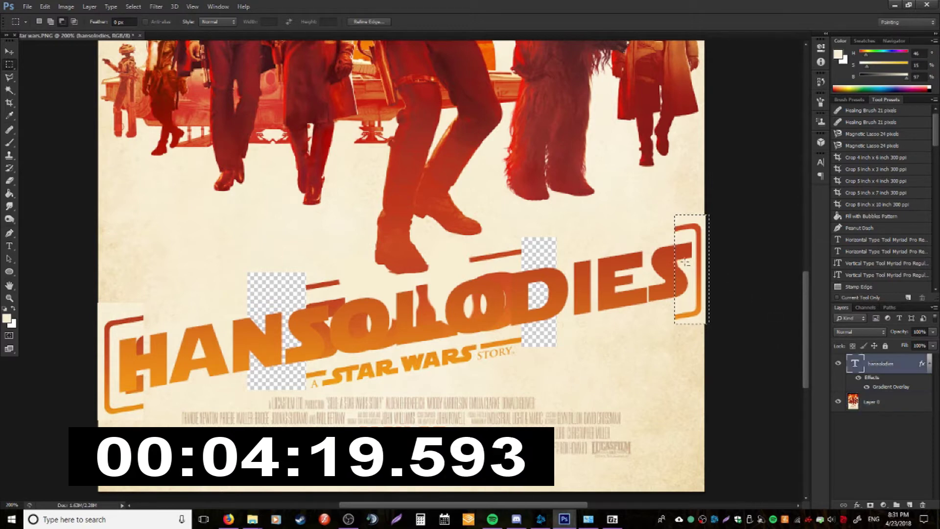
left_click(217, 132)
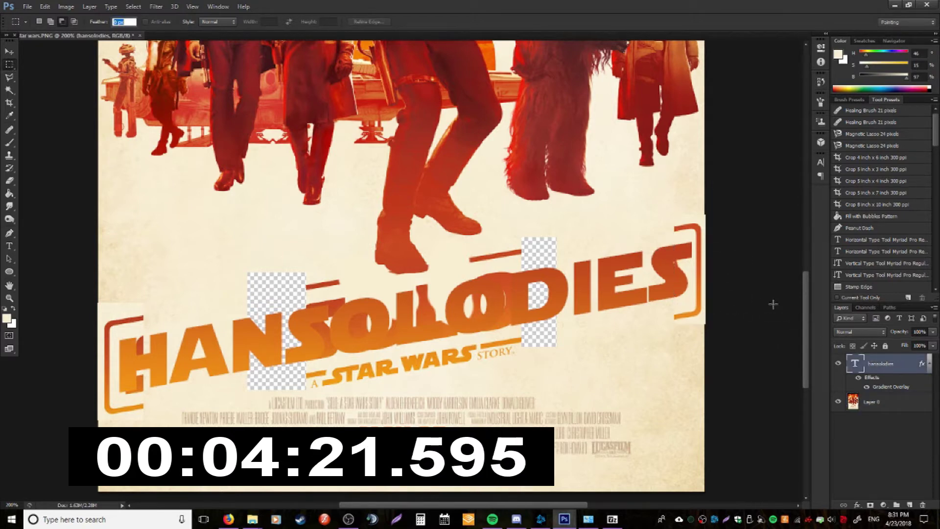
left_click(875, 401)
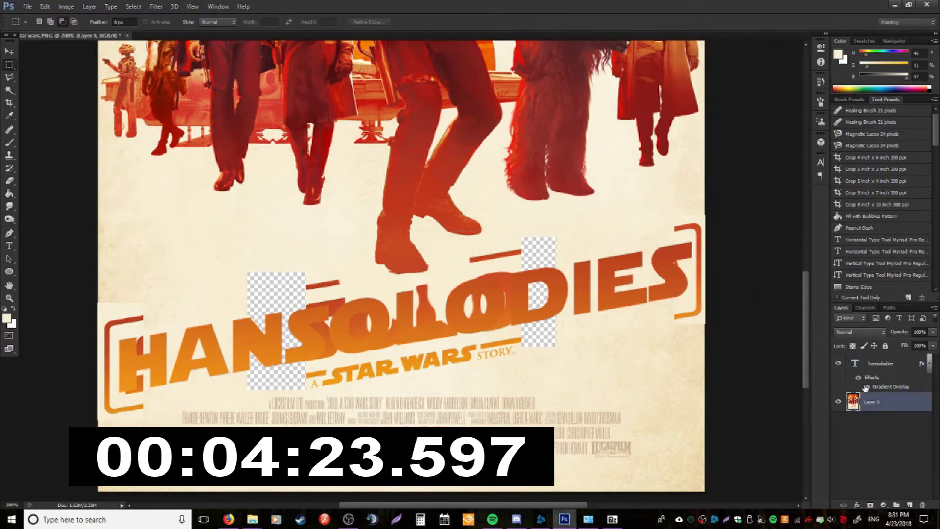
key("ctrl+shift+d")
key("ctrl+t")
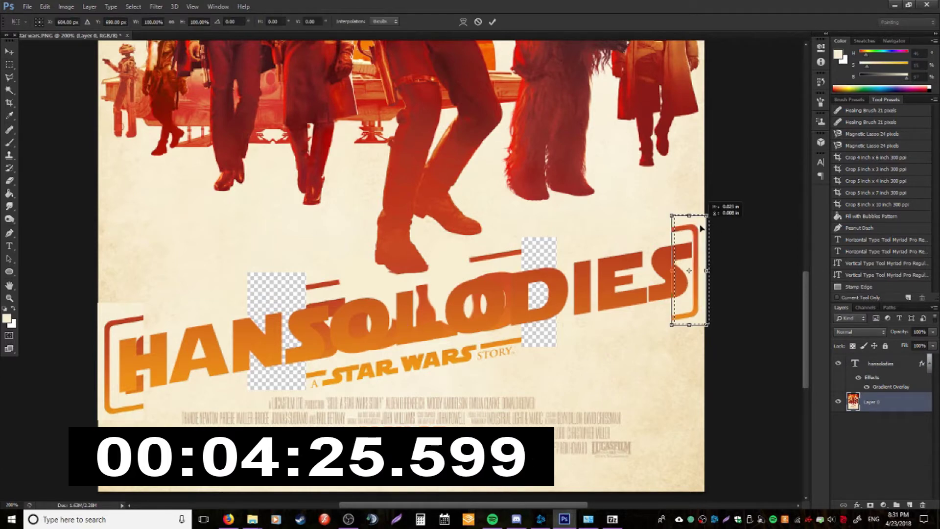
left_click_drag(695, 224, 694, 225)
key("Return")
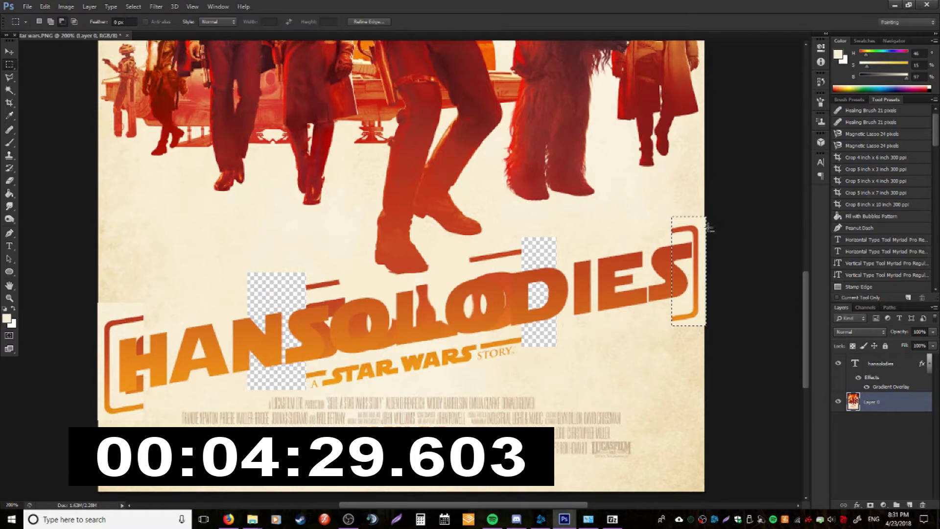
left_click(720, 202)
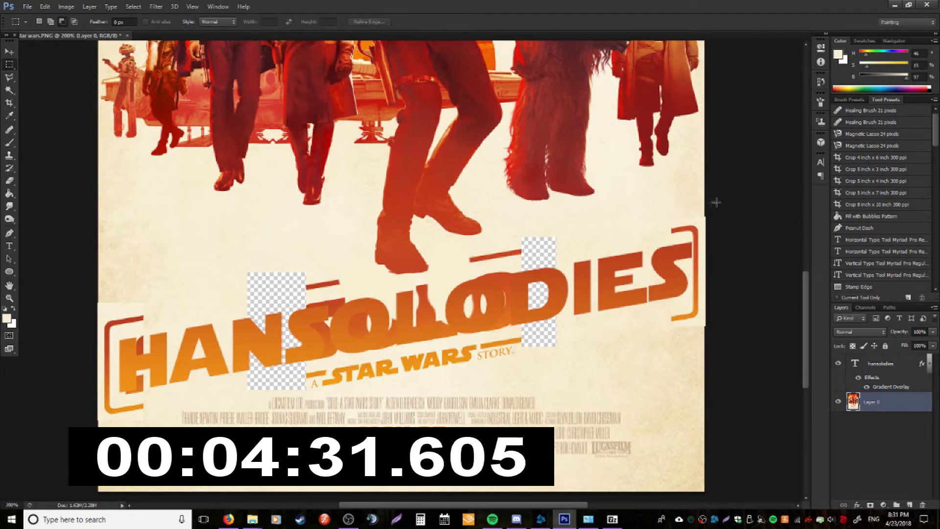
Step: Select and then clear thin strips along the poster's right edge
left_click_drag(704, 179, 706, 212)
key("Return")
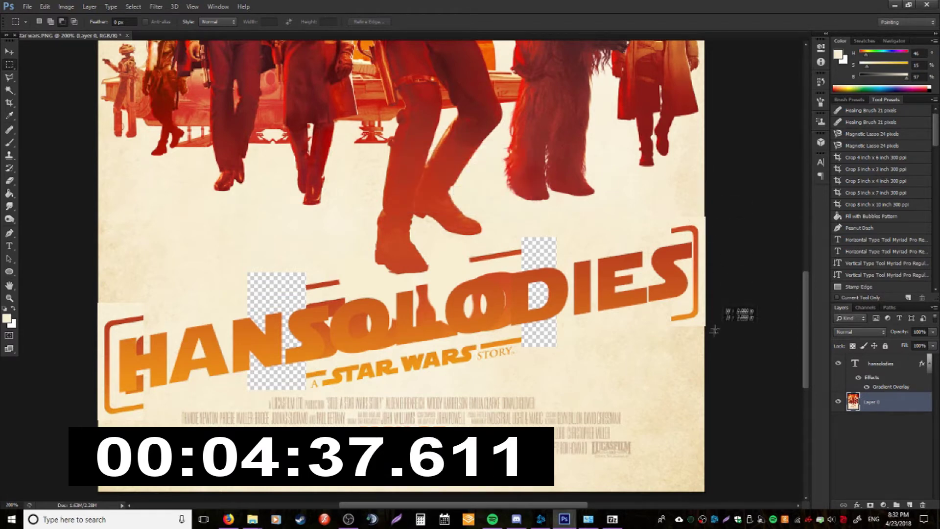
left_click_drag(715, 328, 706, 358)
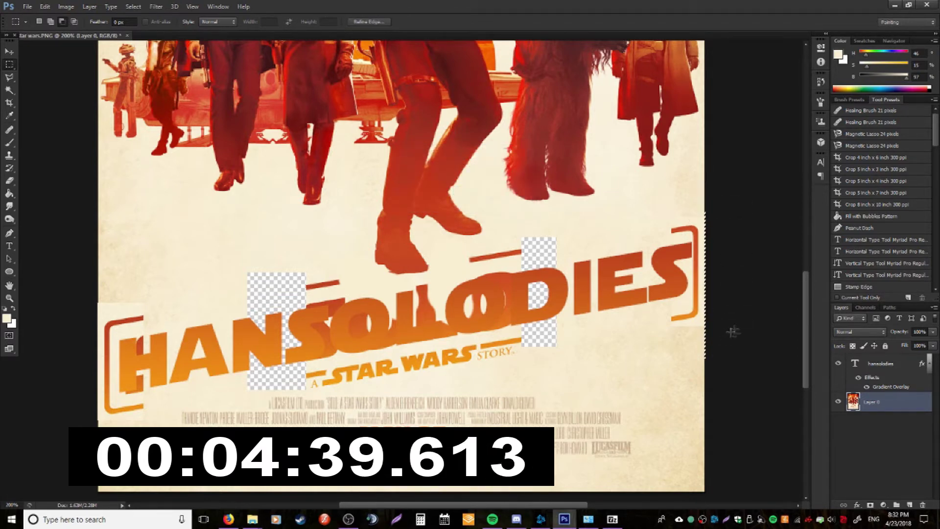
left_click(729, 336)
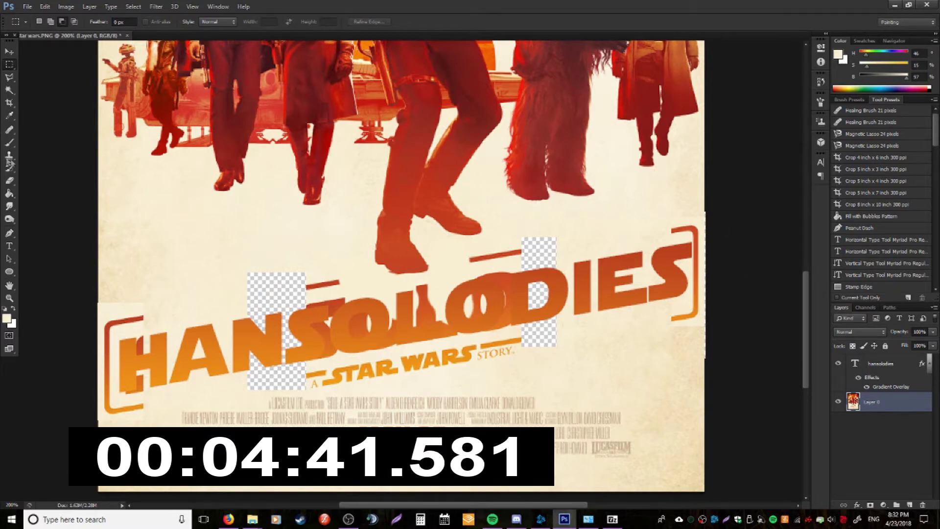
Step: Pick the Paint Bucket and sample a near-black foreground colour from the poster
left_click(9, 142)
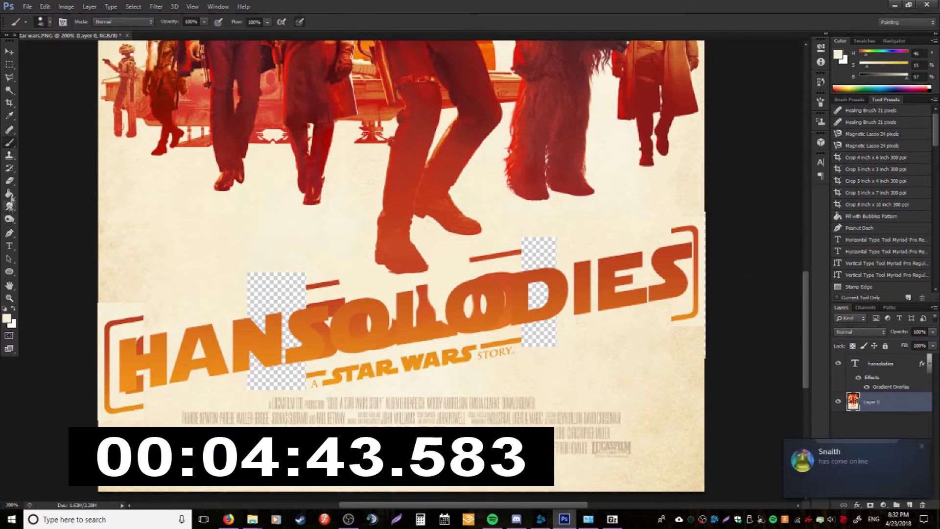
left_click(10, 194)
left_click(7, 319)
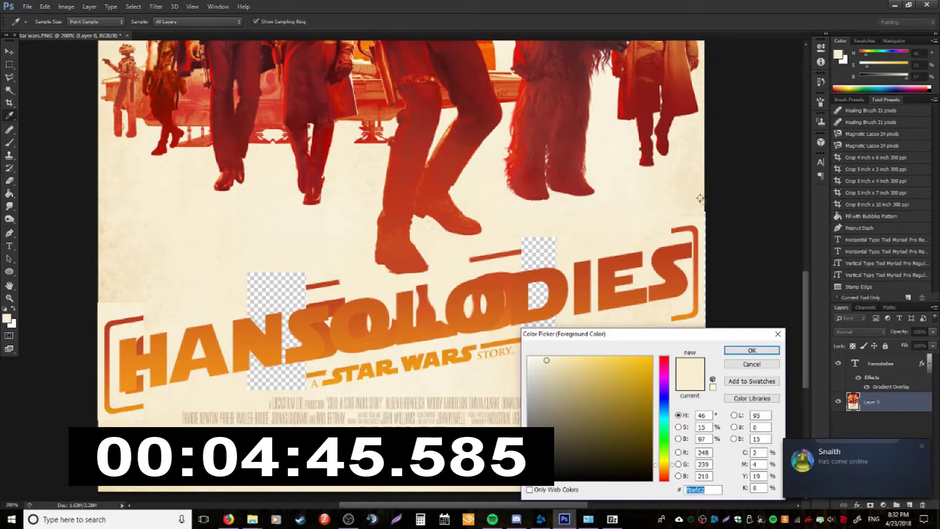
left_click(796, 311)
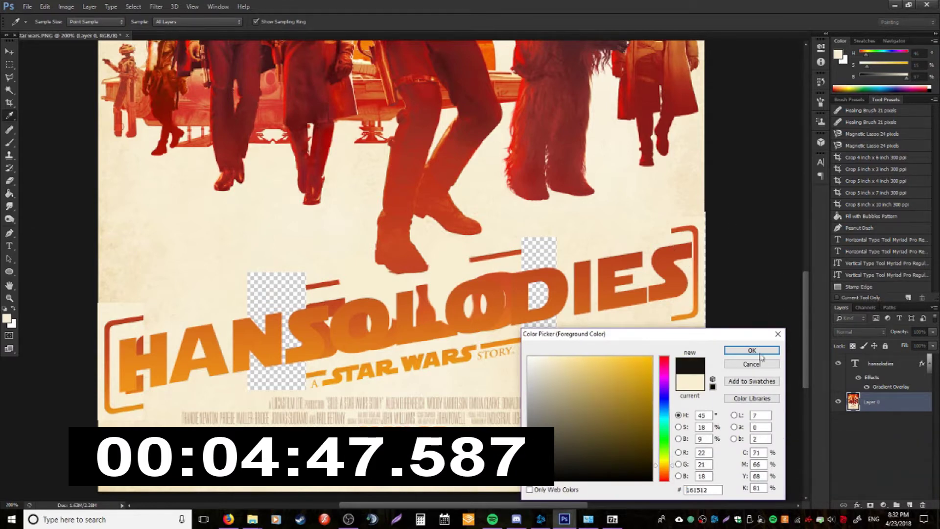
Step: Confirm the near-black foreground colour and, after trying Brush, Pencil and Eyedropper, select the Clone Stamp
left_click(762, 351)
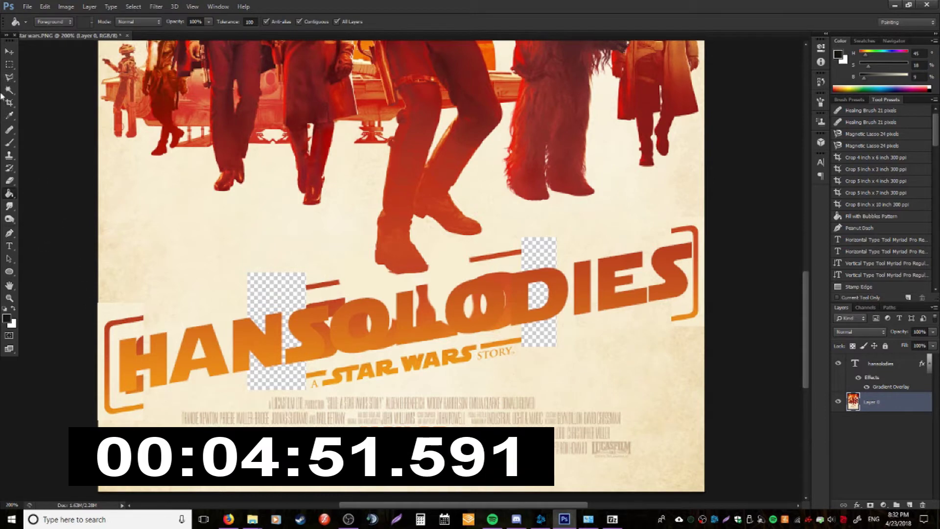
left_click(9, 143)
right_click(22, 22)
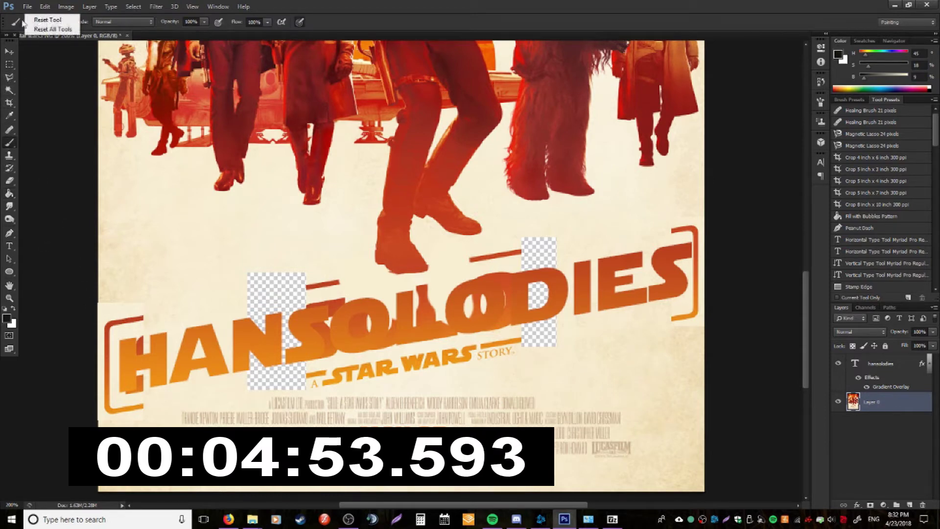
left_click(48, 19)
right_click(9, 143)
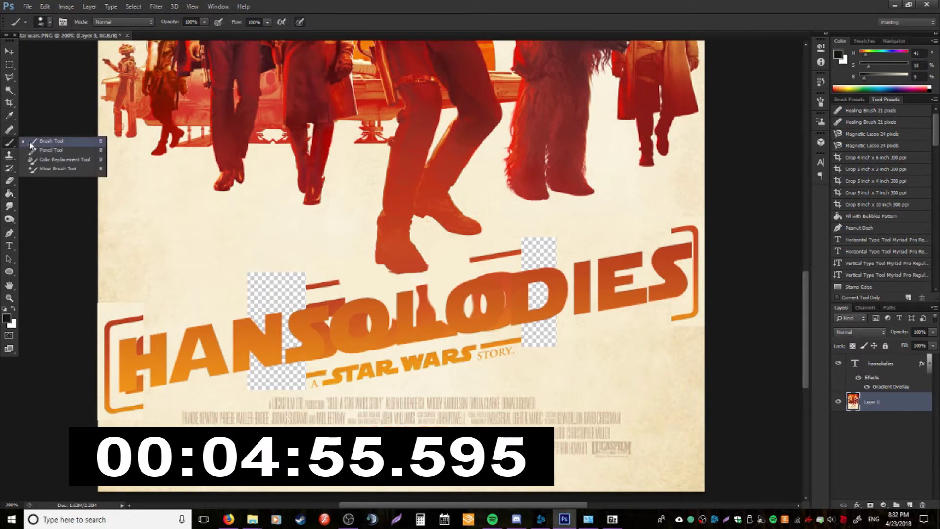
left_click(30, 148)
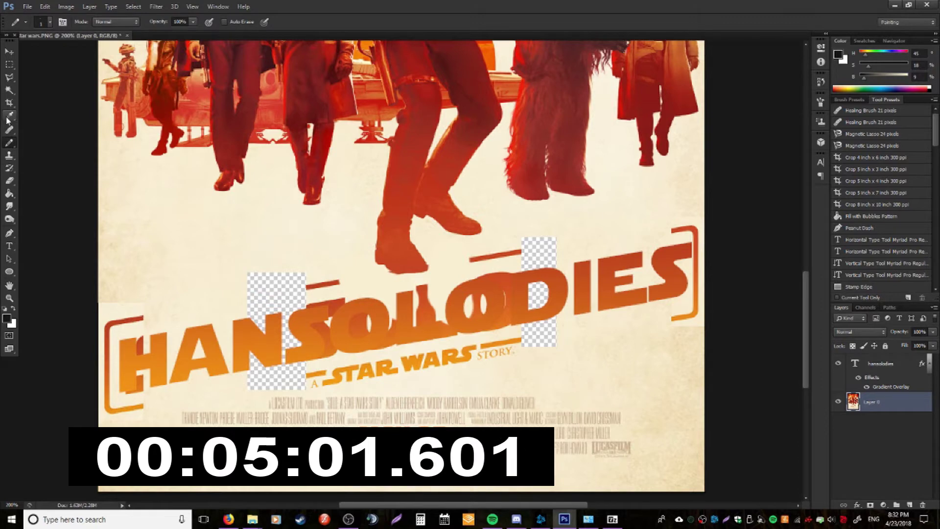
left_click(9, 116)
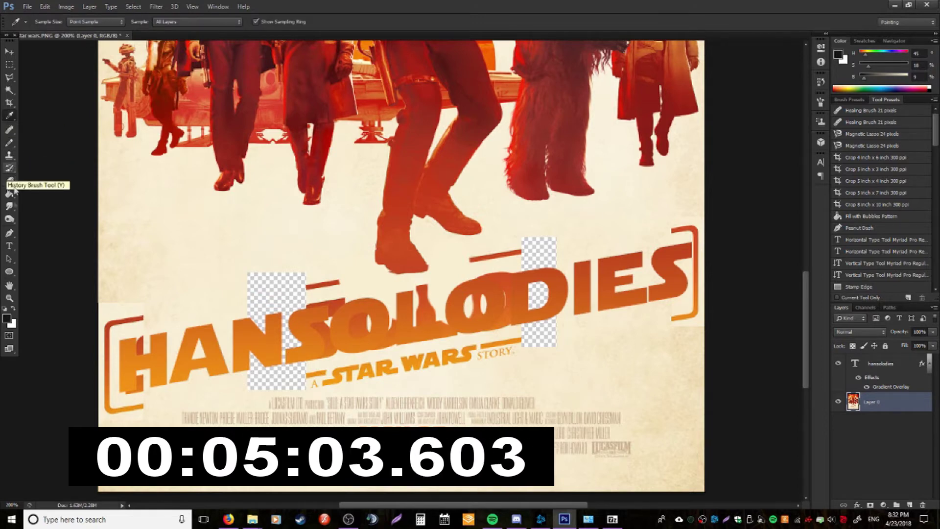
right_click(11, 117)
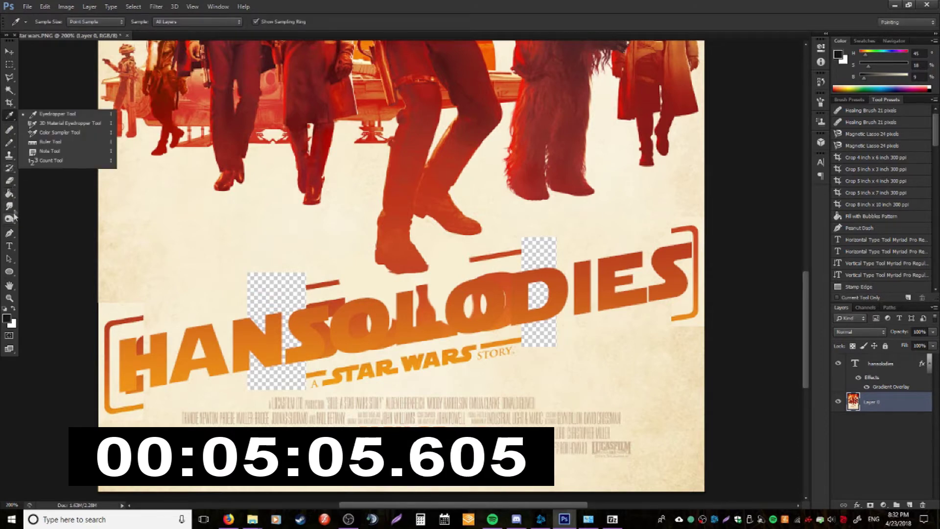
left_click(9, 156)
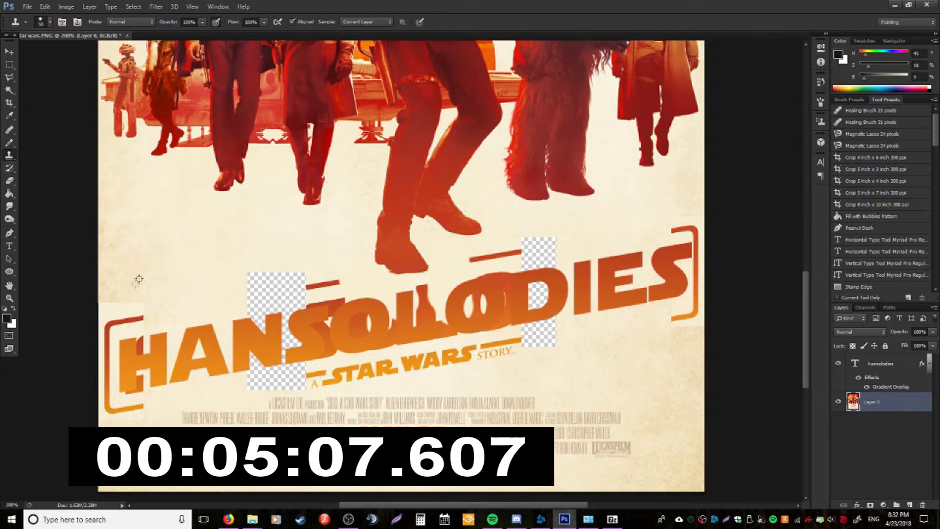
Step: Set a clone source from nearby background and stamp over the gap's edge, undoing one stroke
left_click(139, 279, "alt")
left_click_drag(126, 296, 123, 289)
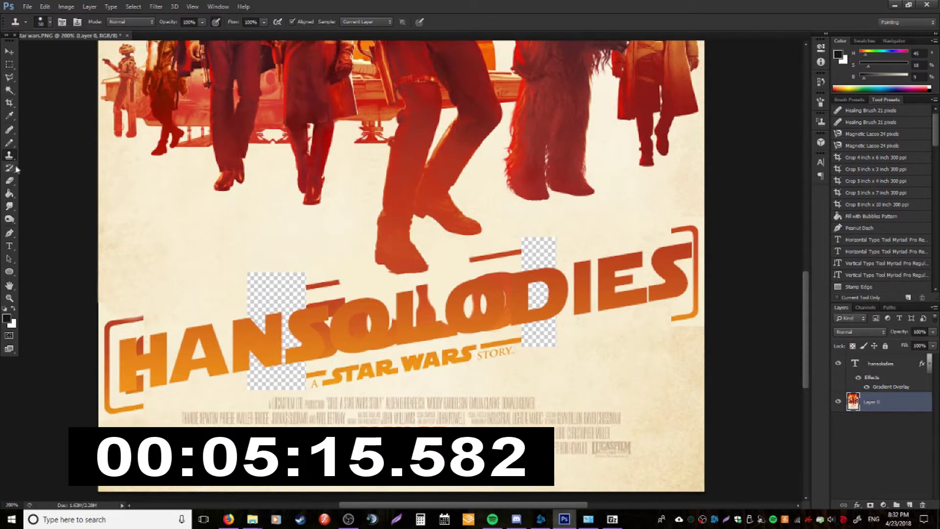
left_click_drag(269, 278, 237, 265)
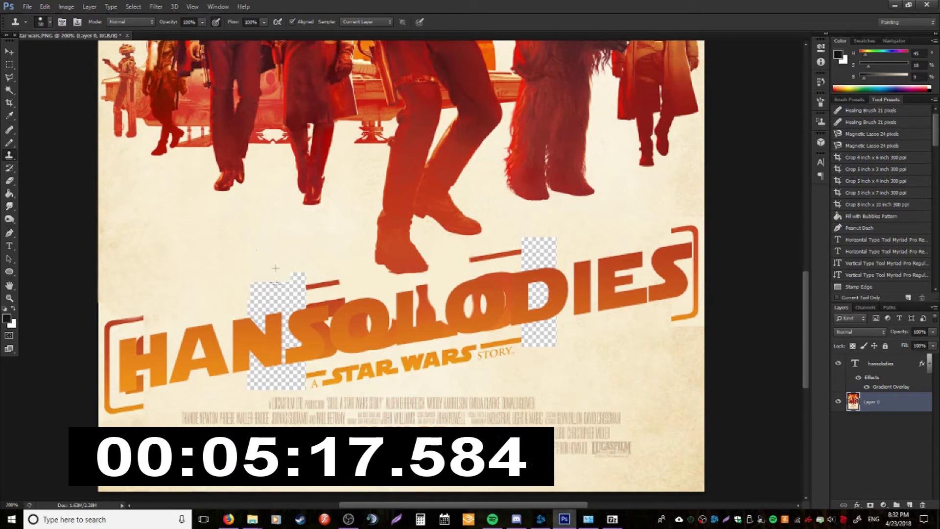
key("ctrl+alt+z")
key("ctrl+alt+z")
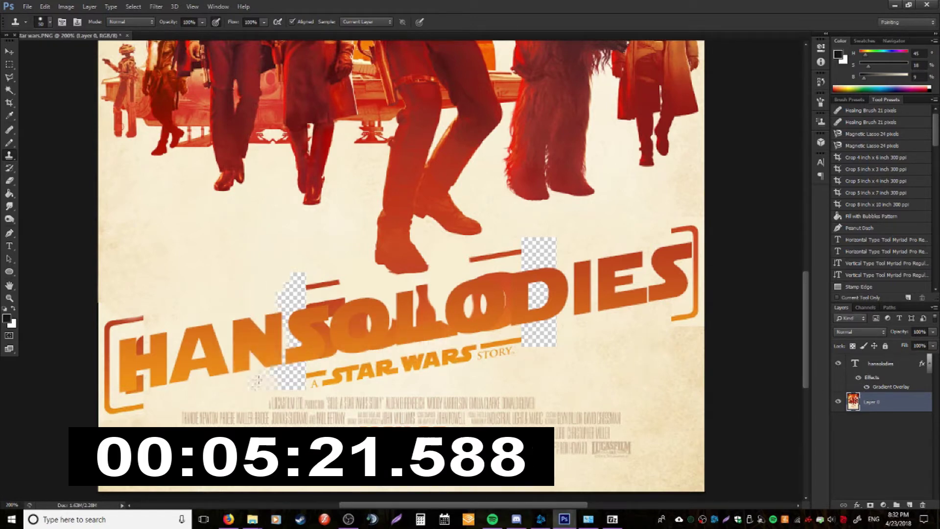
Step: Hide the hansolodies text layer and clone background over the gap edges left of STAR WARS
left_click(838, 364)
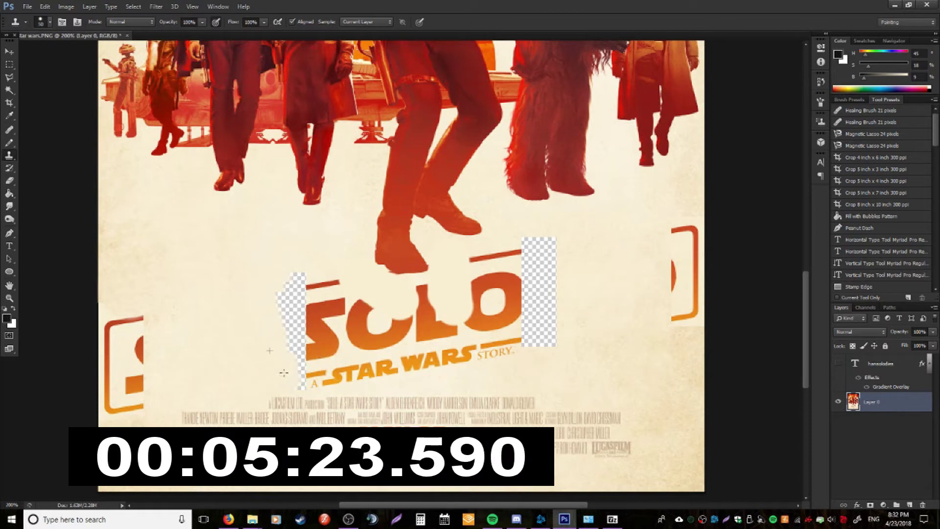
left_click_drag(288, 371, 288, 373)
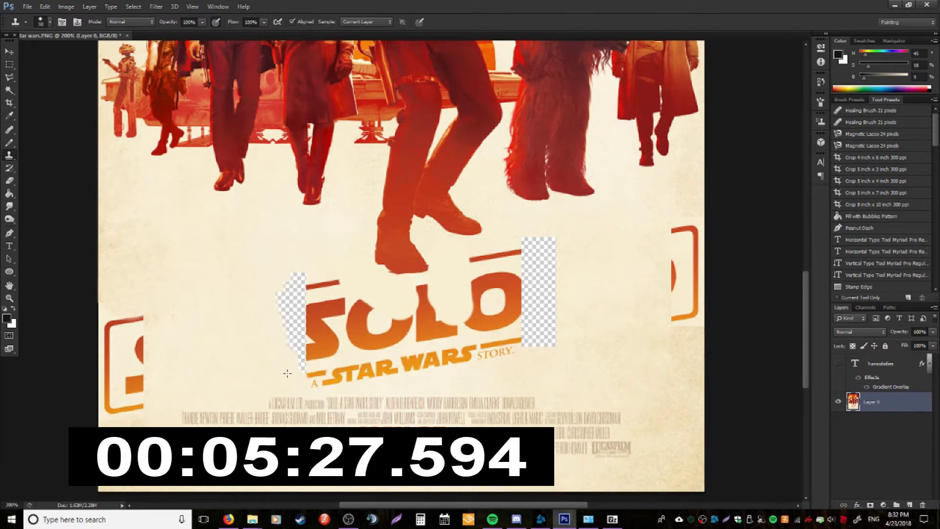
key("ctrl+z")
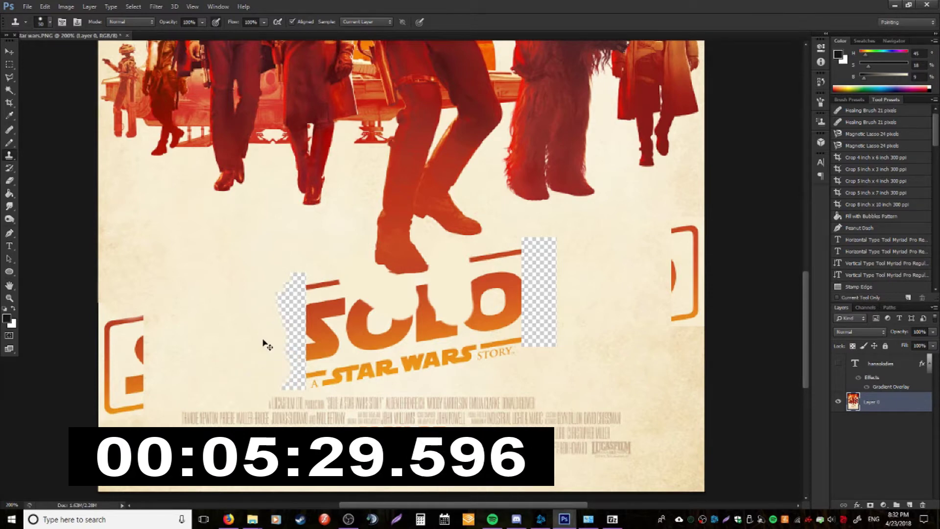
left_click(291, 369)
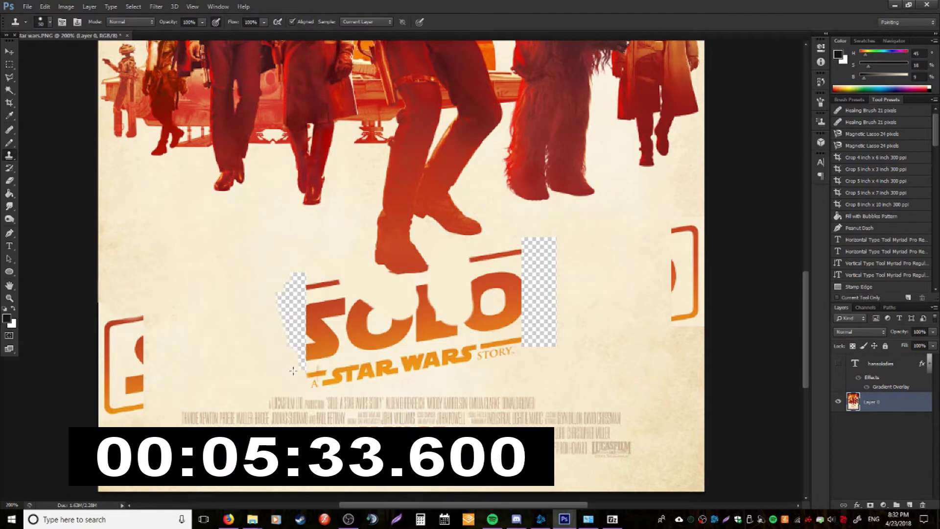
left_click(294, 370)
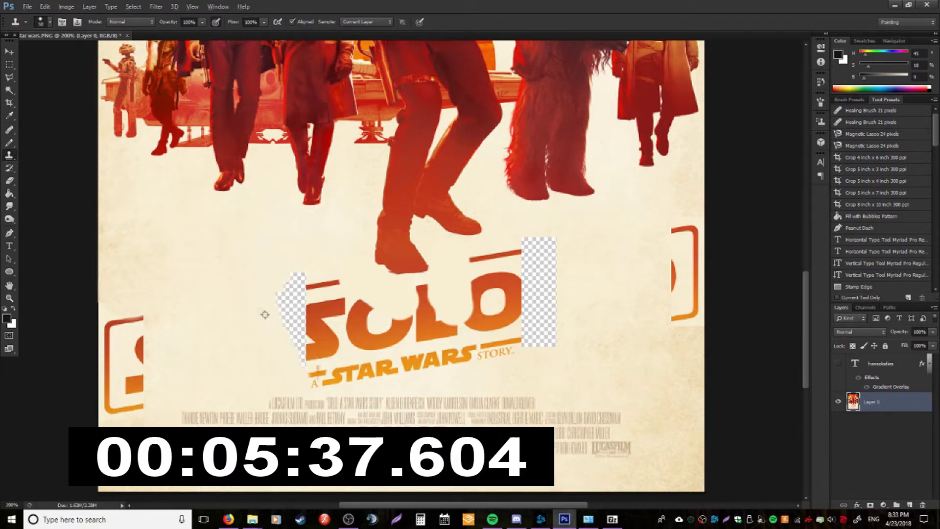
left_click_drag(265, 299, 276, 292)
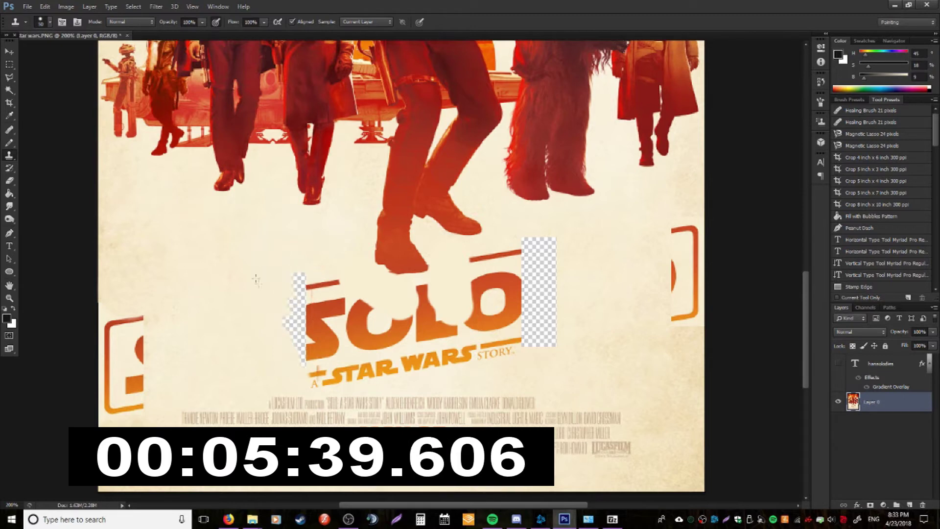
left_click_drag(288, 314, 279, 295)
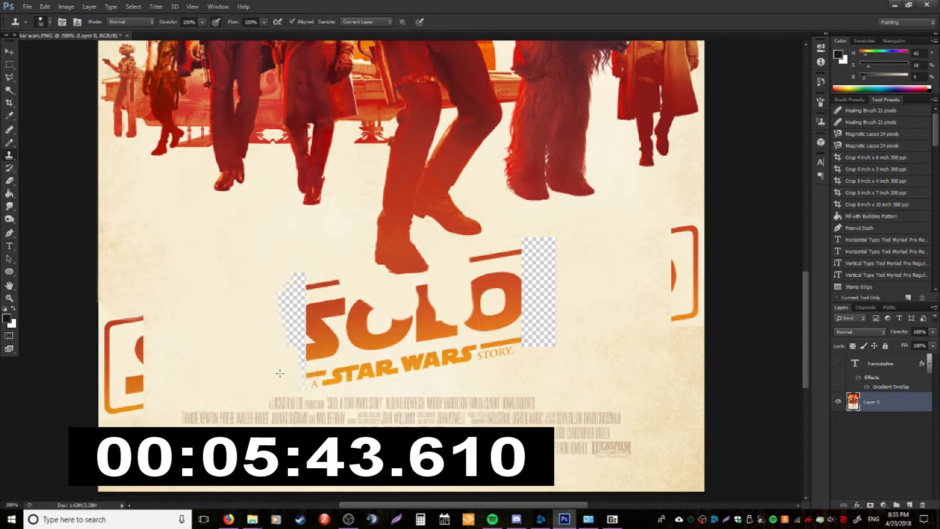
left_click_drag(280, 373, 291, 374)
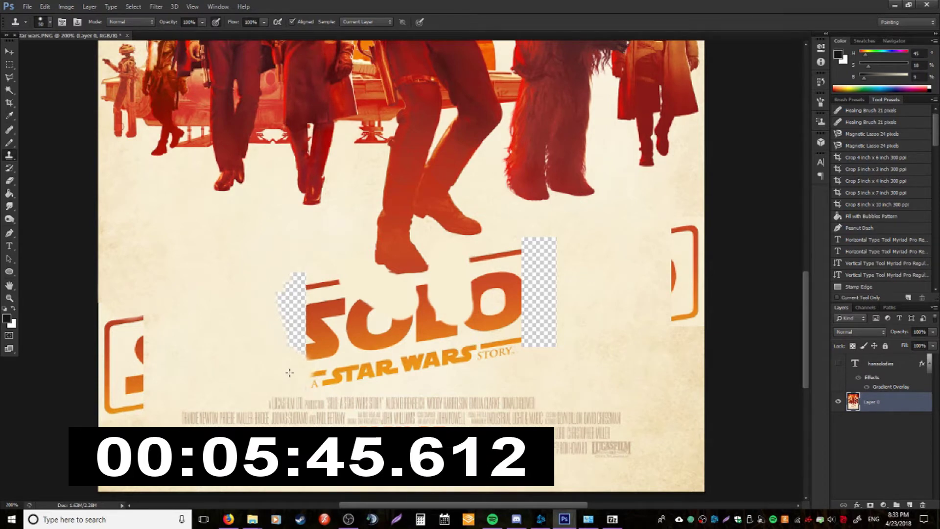
left_click(49, 22)
Step: Set the clone brush to 30 px and clone background over the gap left of SOLO
type("30")
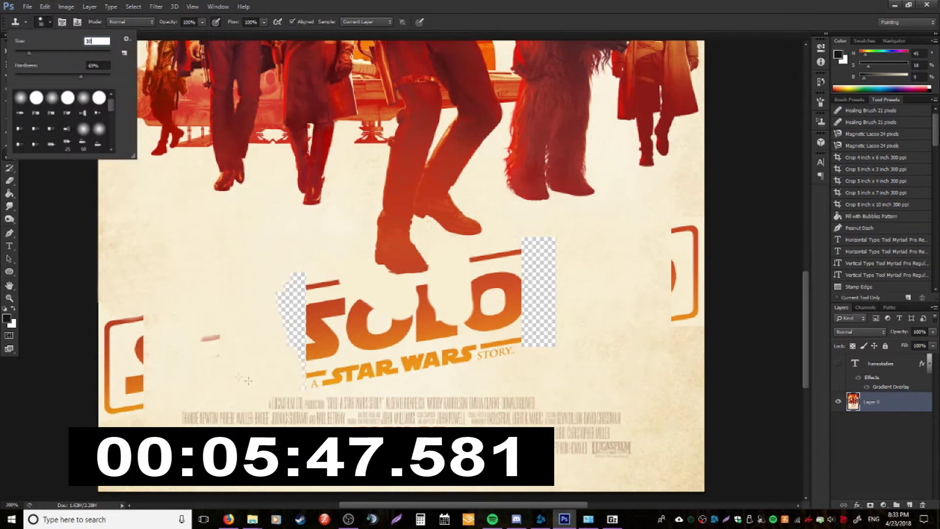
key("Return")
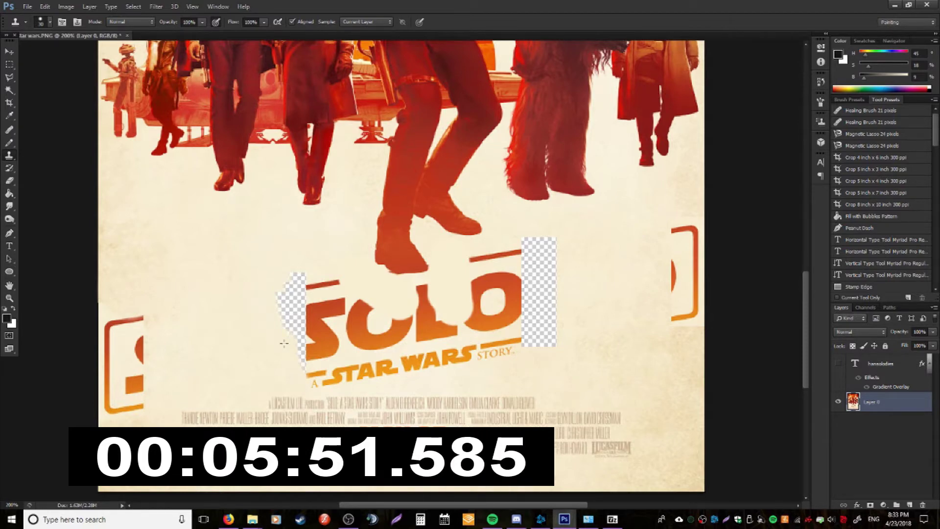
mouse_move(294, 358)
left_mouse_down()
mouse_move(290, 278)
mouse_move(309, 344)
mouse_move(446, 308)
left_mouse_up()
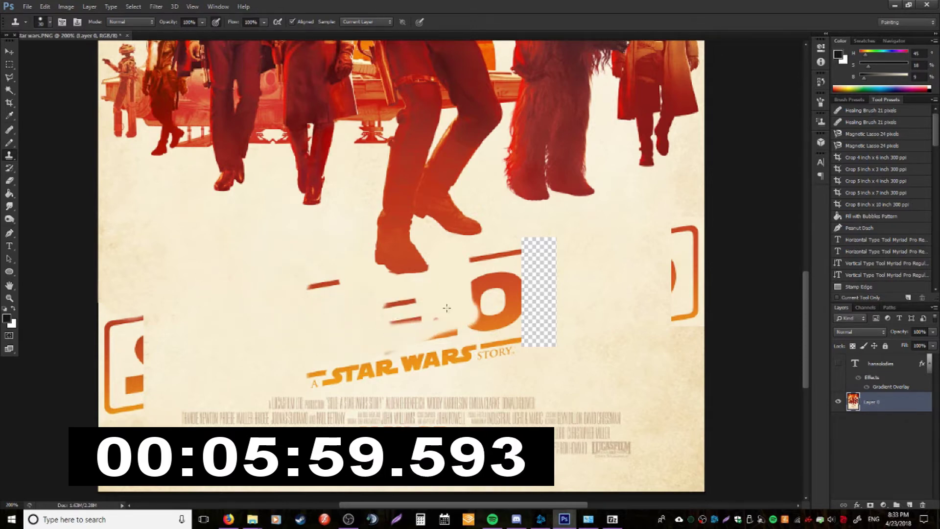
left_click_drag(307, 323, 418, 309)
key("ctrl+z")
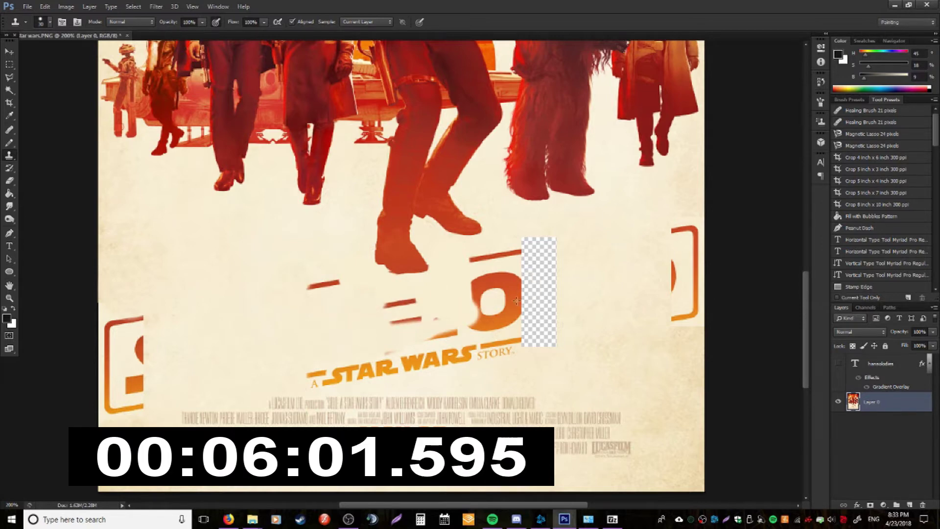
Step: Clone cream background over the right gap and the orange SOLO letters
mouse_move(567, 252)
left_mouse_down()
mouse_move(534, 245)
mouse_move(546, 265)
mouse_move(510, 274)
mouse_move(539, 284)
mouse_move(542, 336)
mouse_move(532, 336)
left_mouse_up()
mouse_move(534, 299)
left_mouse_down()
mouse_move(490, 318)
mouse_move(488, 260)
left_mouse_up()
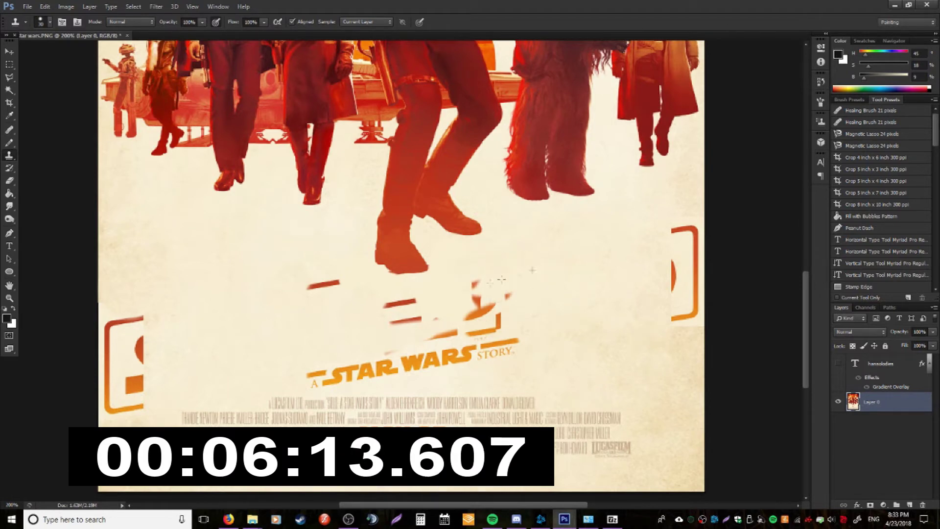
left_click_drag(510, 277, 513, 286)
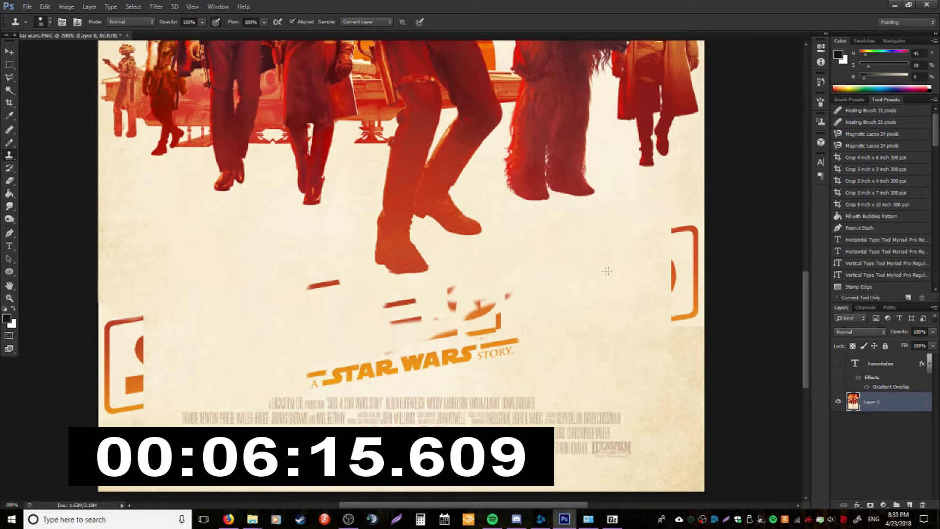
left_click_drag(539, 285, 533, 291)
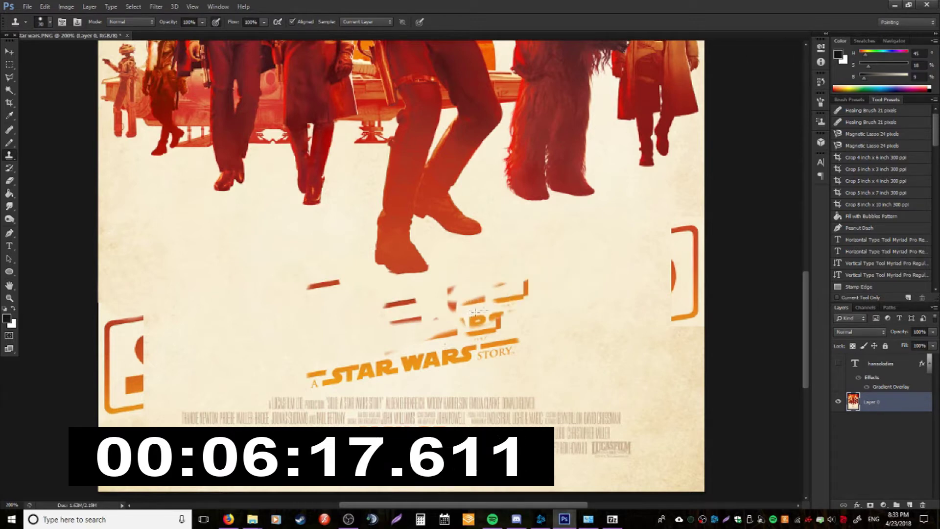
mouse_move(497, 293)
left_mouse_down()
mouse_move(382, 311)
mouse_move(319, 294)
mouse_move(342, 310)
mouse_move(385, 300)
left_mouse_up()
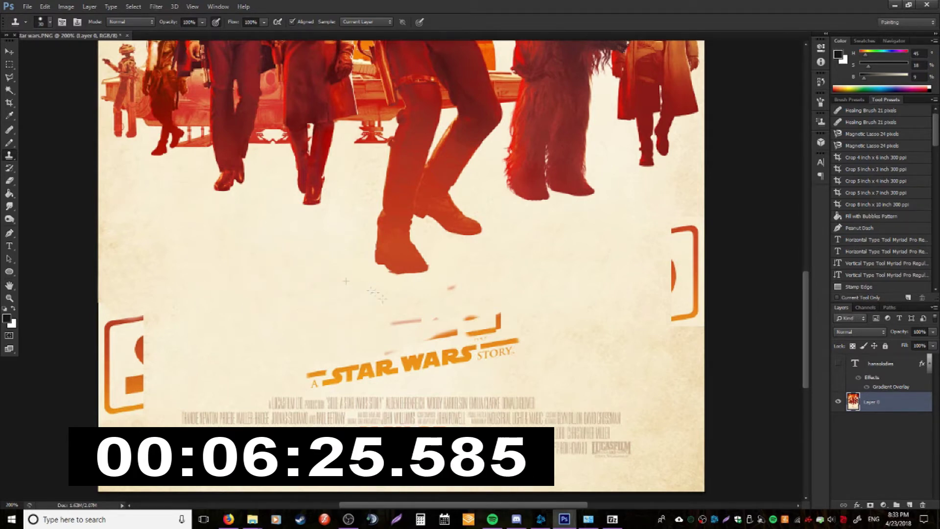
Step: Touch up stray orange remnants above STAR WARS STORY and inside the brackets
left_click_drag(308, 367, 322, 372)
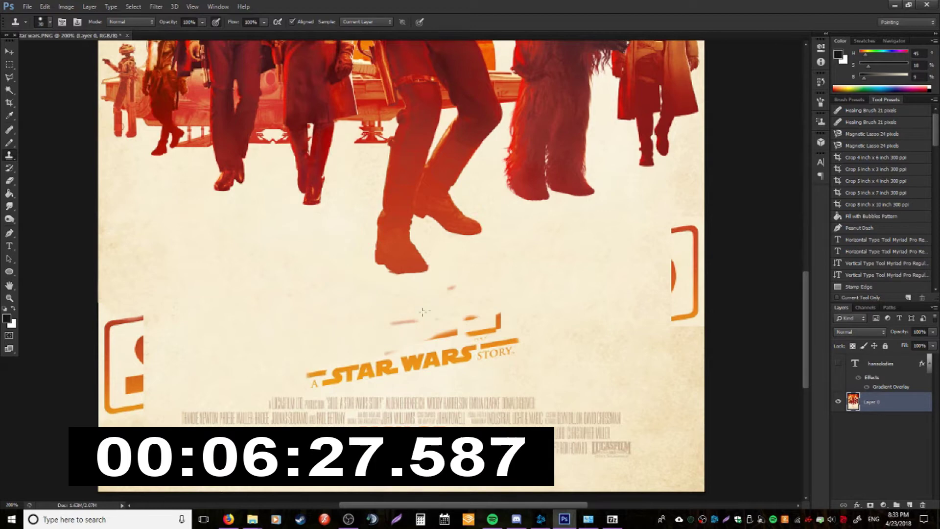
left_click_drag(391, 322, 412, 317)
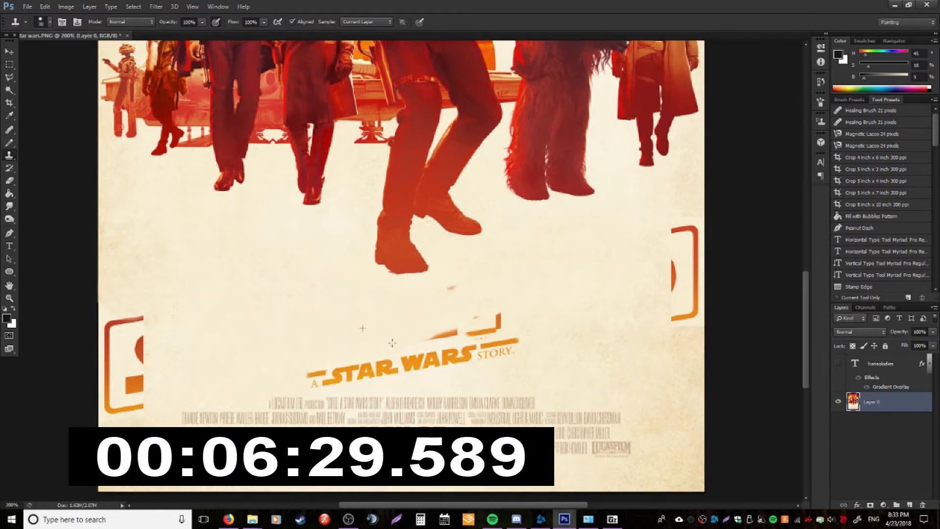
left_click_drag(429, 336, 500, 319)
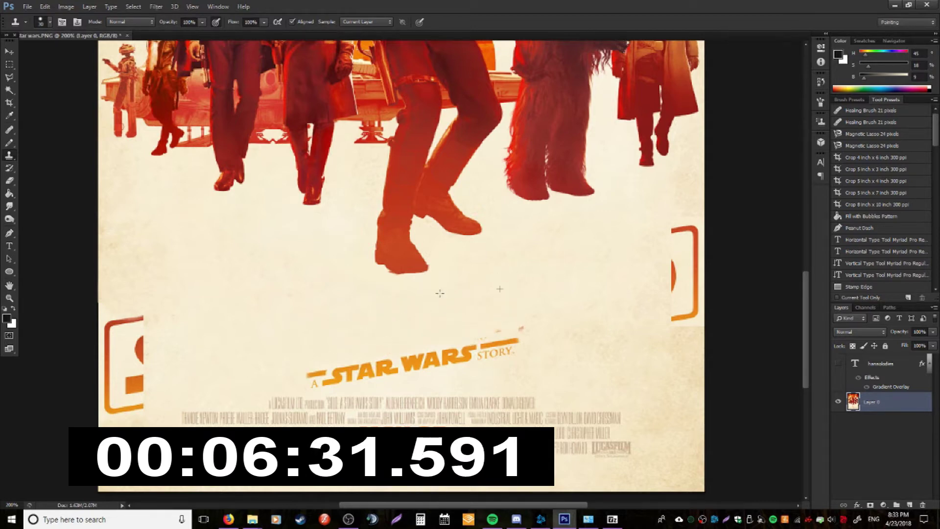
left_click_drag(503, 321, 498, 324)
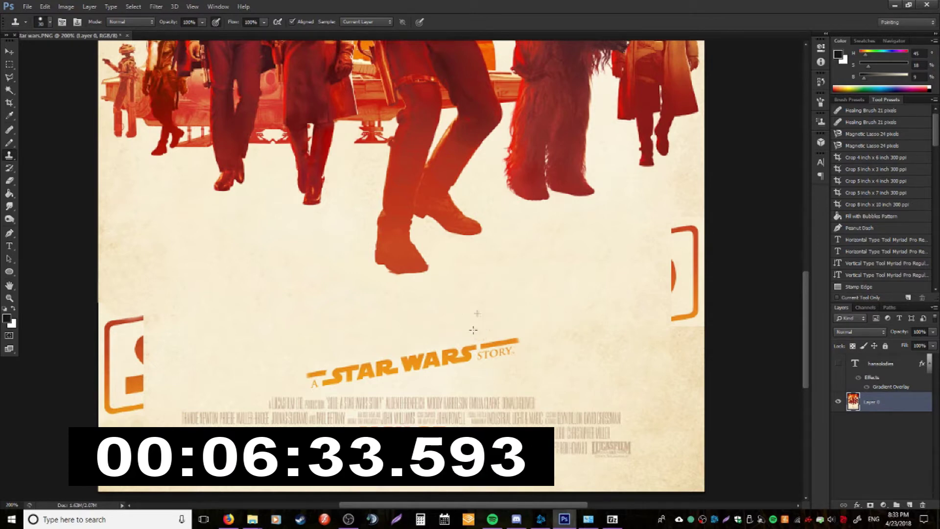
left_click(657, 283)
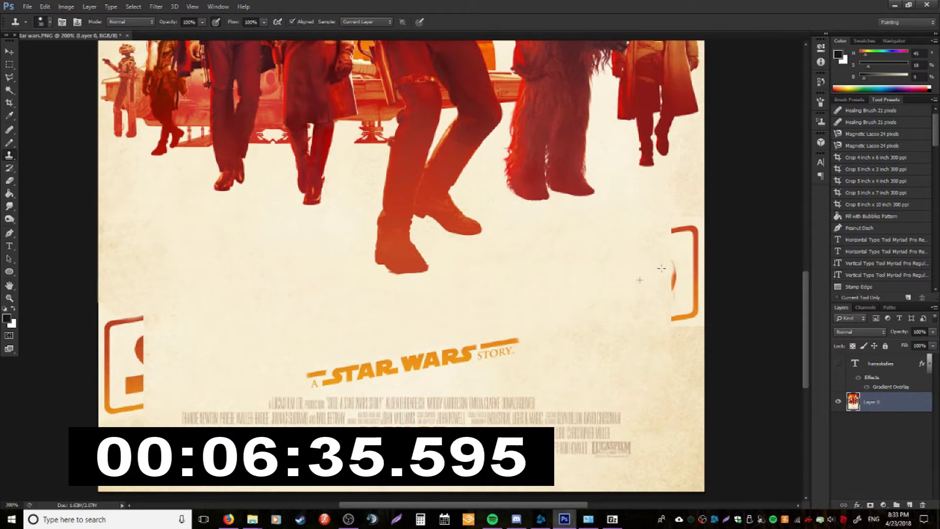
left_click_drag(661, 269, 669, 282)
mouse_move(169, 345)
left_mouse_down()
mouse_move(168, 336)
mouse_move(132, 346)
mouse_move(141, 349)
mouse_move(131, 387)
left_mouse_up()
key("ctrl+z")
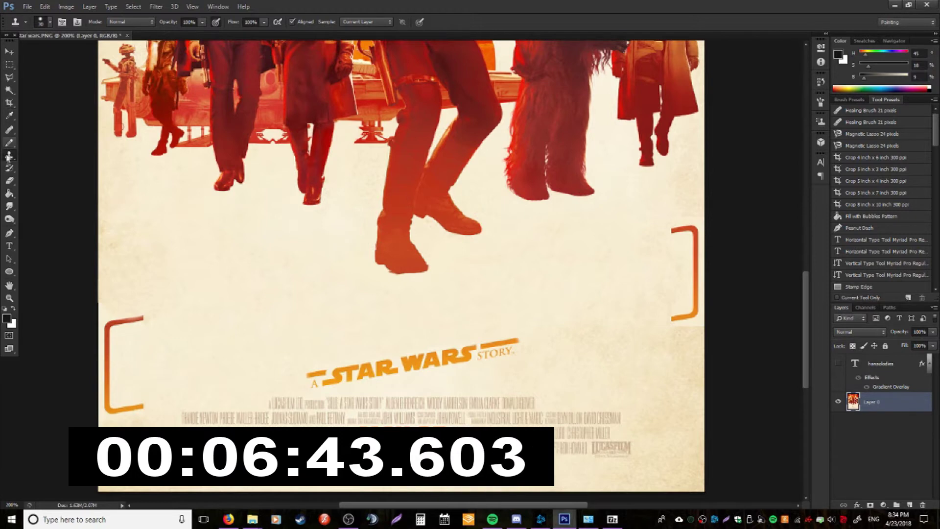
Step: Switch from the Pencil to the soft Brush and set its size to 10 px
left_click(9, 143)
left_click(49, 21)
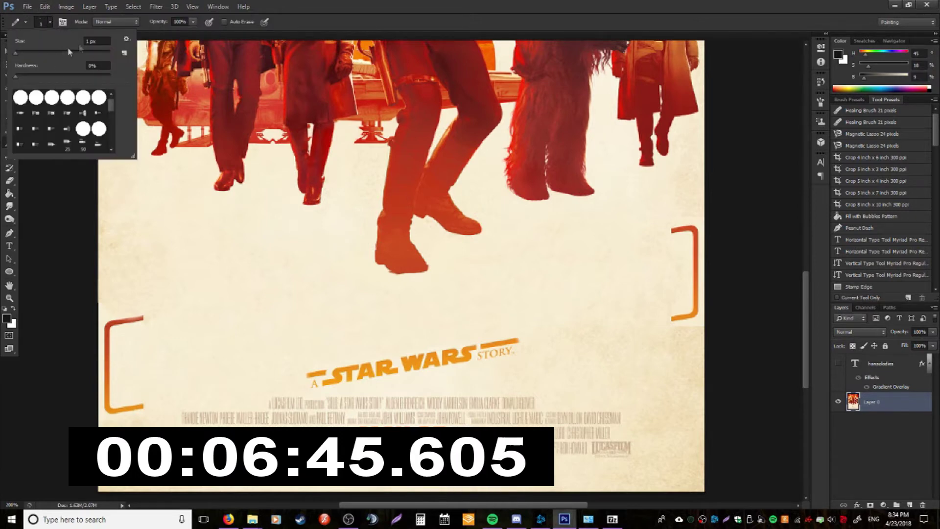
left_click(30, 24)
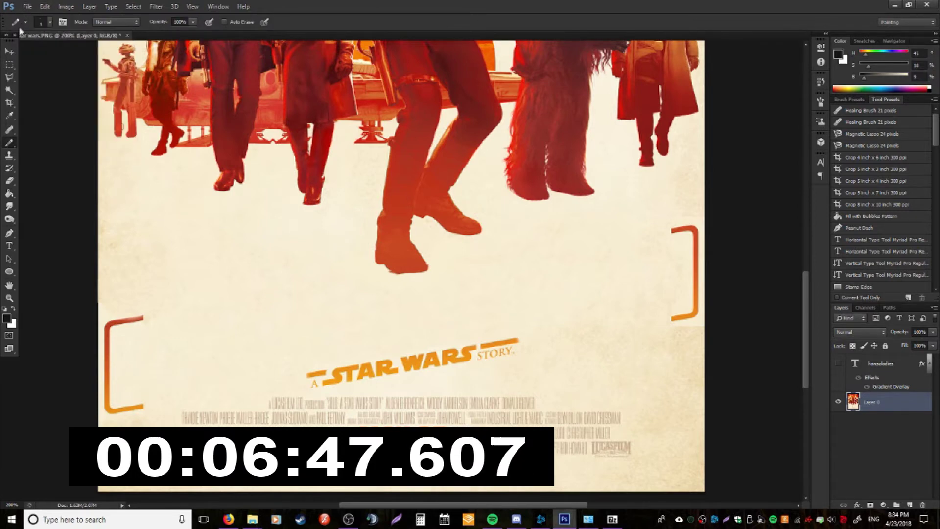
right_click(8, 142)
left_click(43, 150)
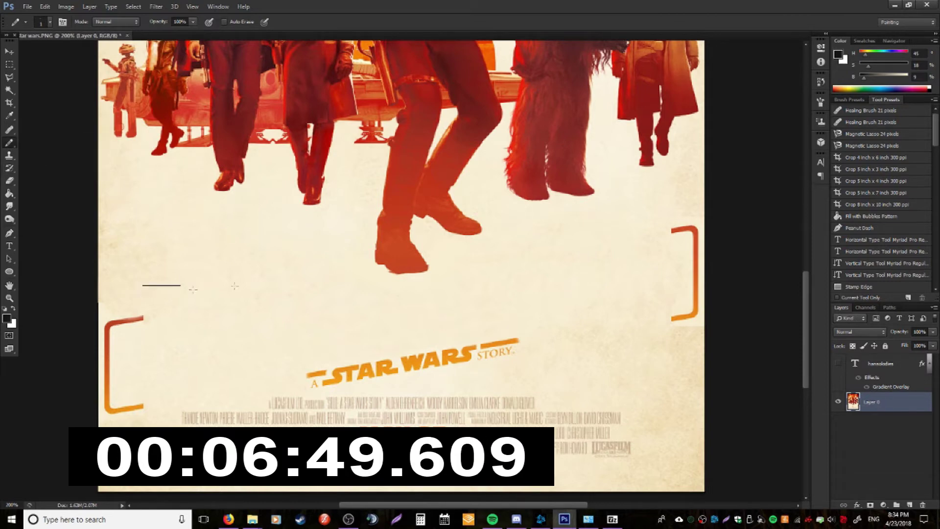
right_click(22, 22)
left_click(25, 18)
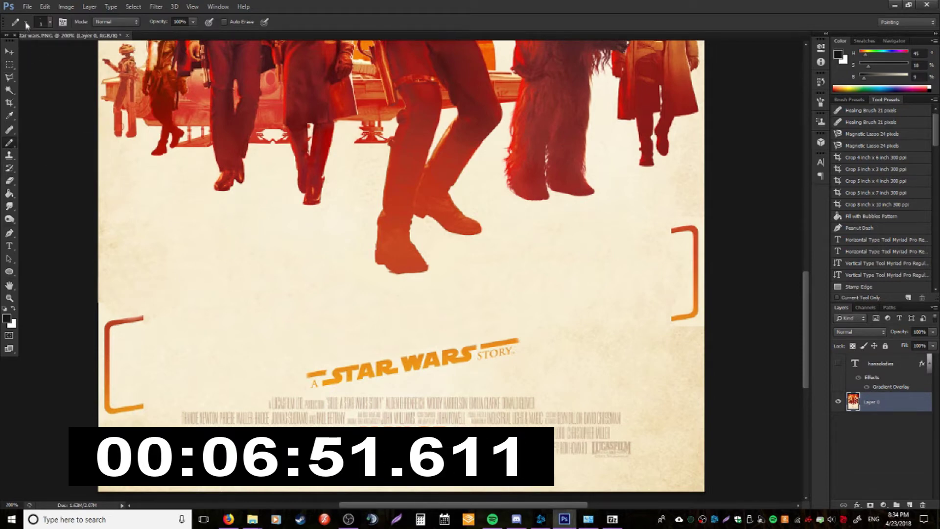
right_click(9, 143)
left_click(43, 142)
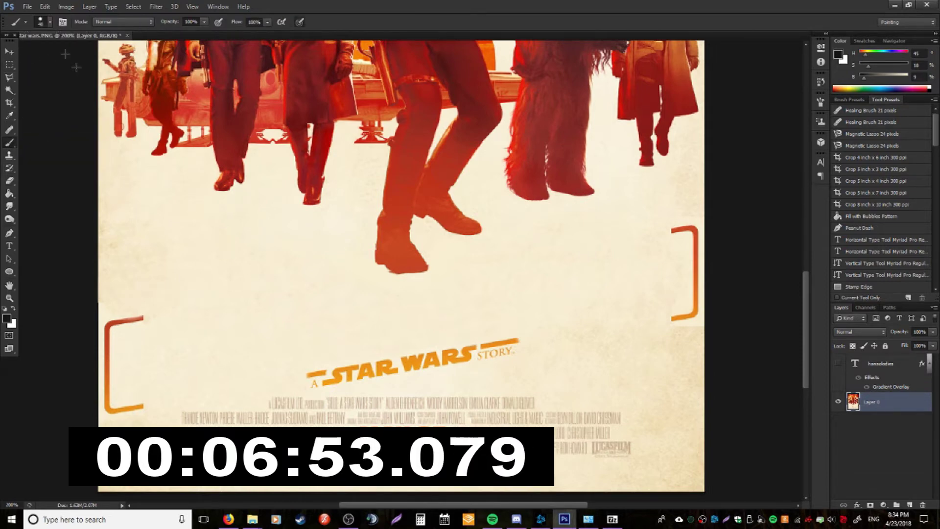
left_click(42, 24)
left_click(50, 22)
left_click(50, 22)
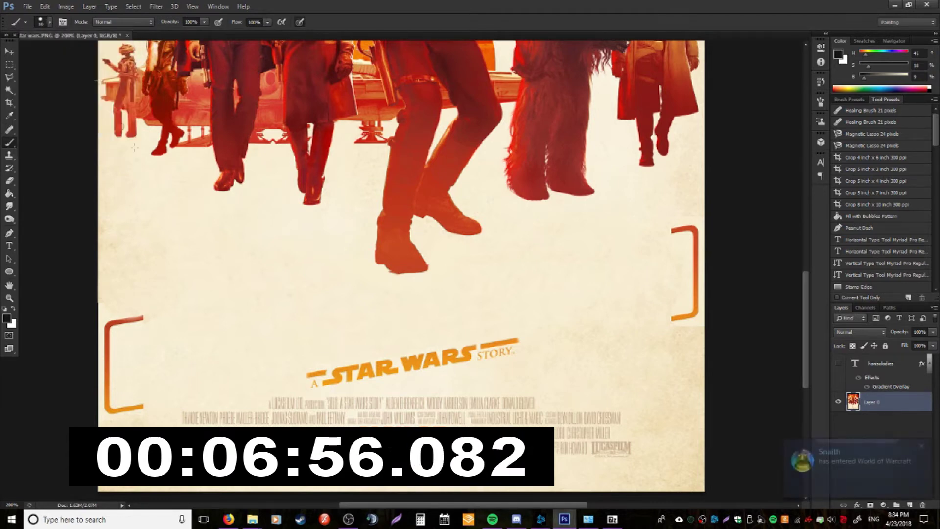
Step: Paint black test lines with the brush at different sizes, including 4, undoing each
left_click(40, 22)
left_click(50, 23)
left_click_drag(133, 314, 295, 314)
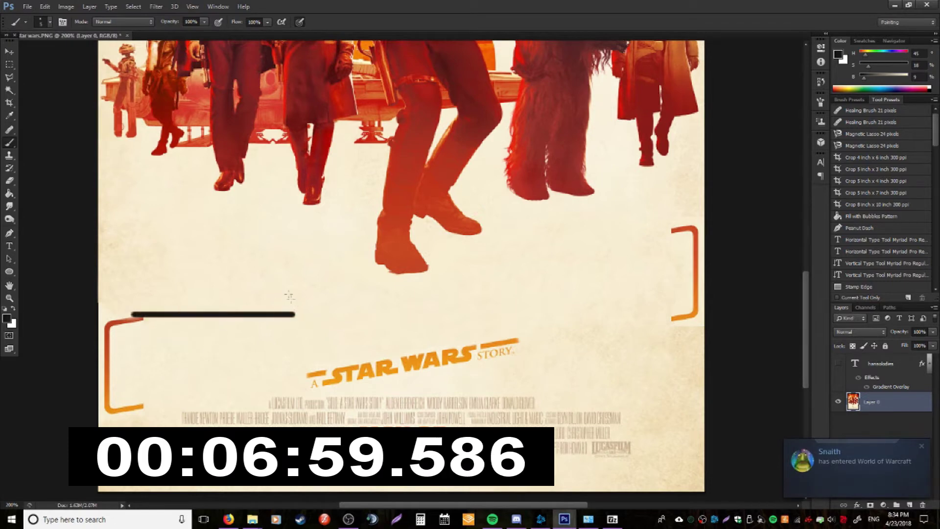
key("ctrl+z")
left_click(41, 22)
left_click(50, 22)
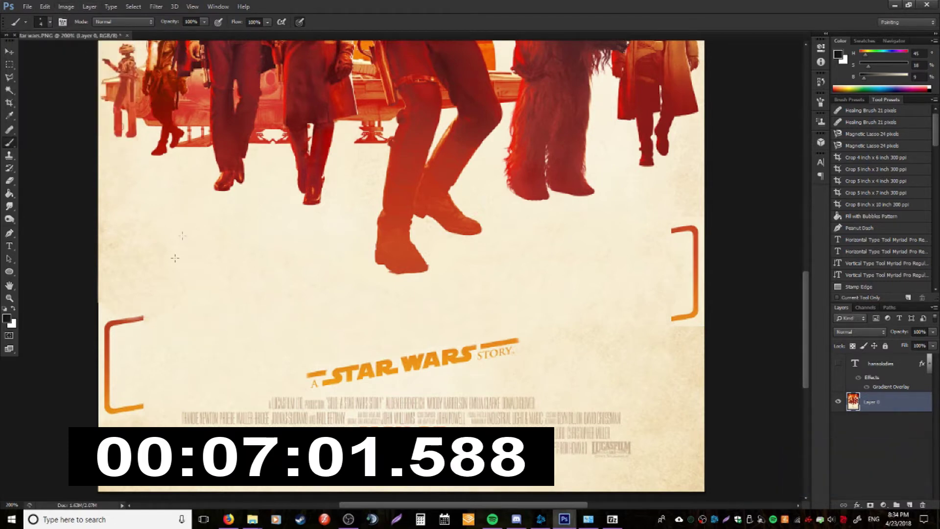
left_click_drag(137, 309, 352, 309)
key("ctrl+z")
left_click(40, 22)
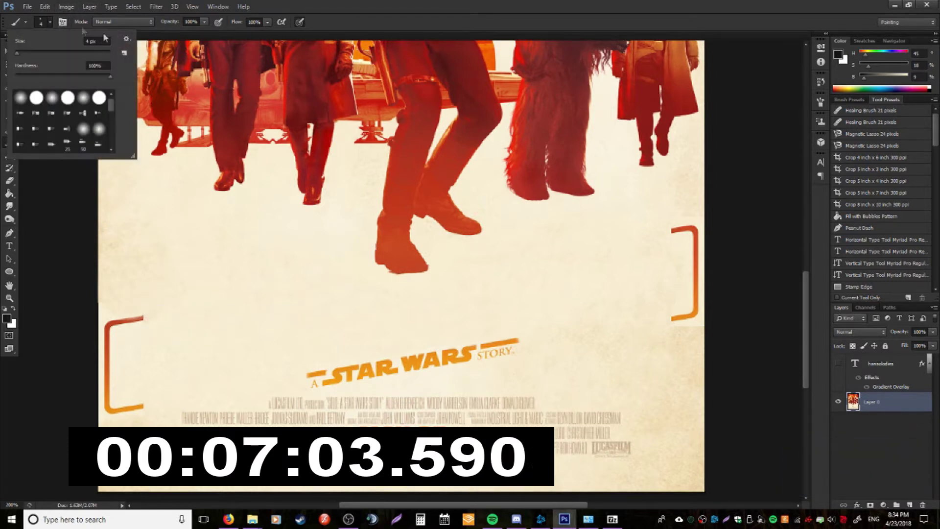
key("Return")
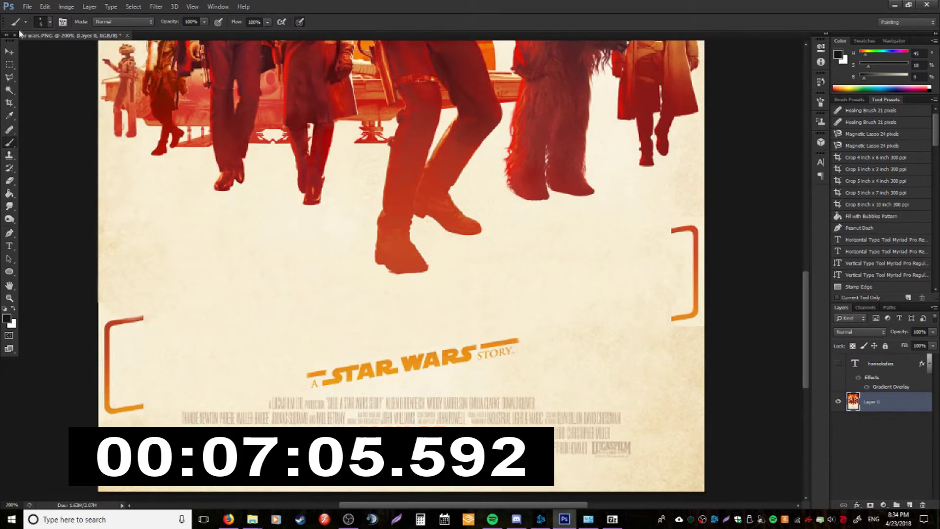
Step: Switch back to the Pencil at 51 px and draw a long test line, then undo it
right_click(9, 142)
left_click(49, 153)
left_click(40, 22)
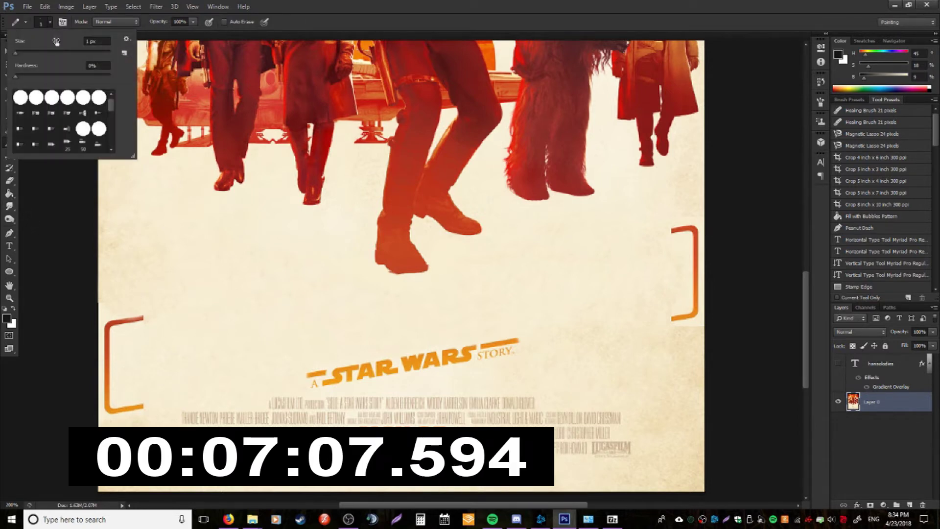
left_click_drag(57, 42, 81, 42)
left_click(40, 22)
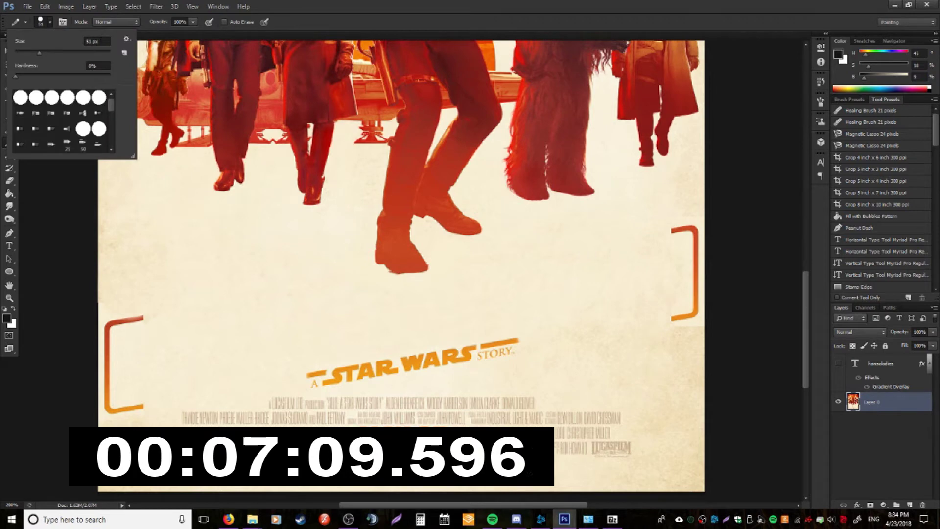
key("Return")
left_click_drag(154, 310, 649, 311)
key("ctrl+z")
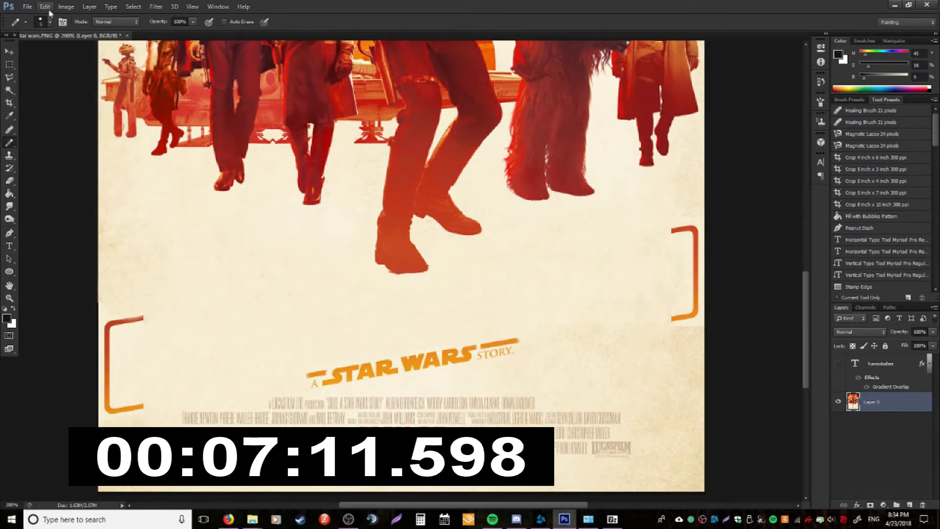
Step: Set the pencil to size 4 and draw several trial horizontal lines, undoing each
left_click(40, 22)
type("4")
key("Return")
left_click_drag(162, 267, 365, 267)
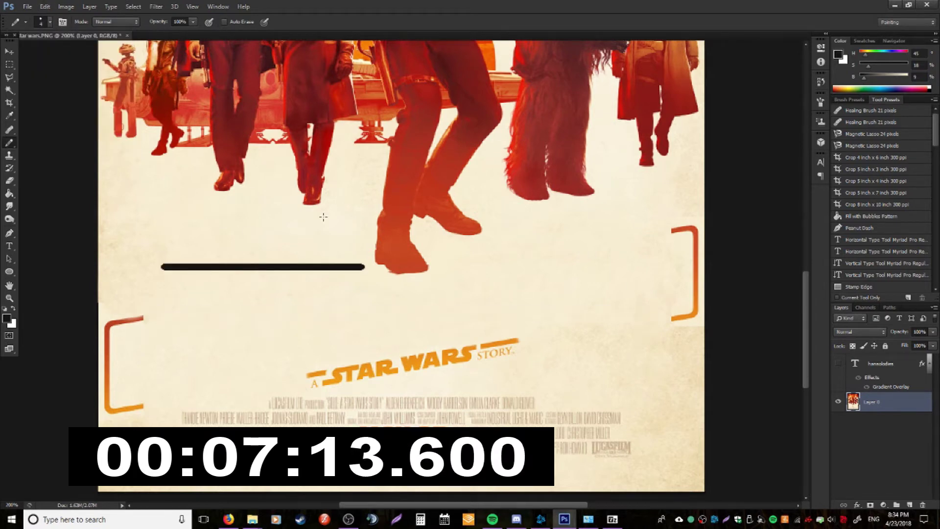
key("ctrl+z")
left_click(41, 22)
key("Return")
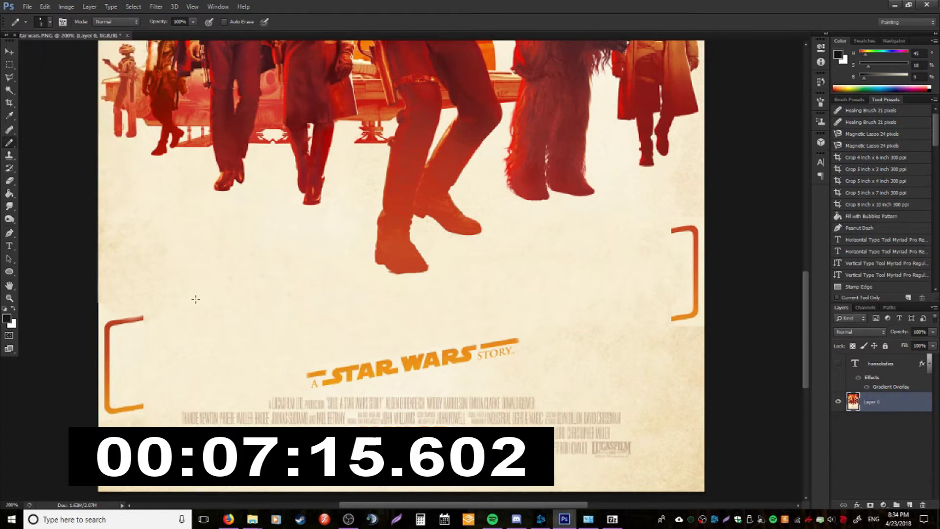
left_click_drag(156, 306, 412, 306)
key("ctrl+z")
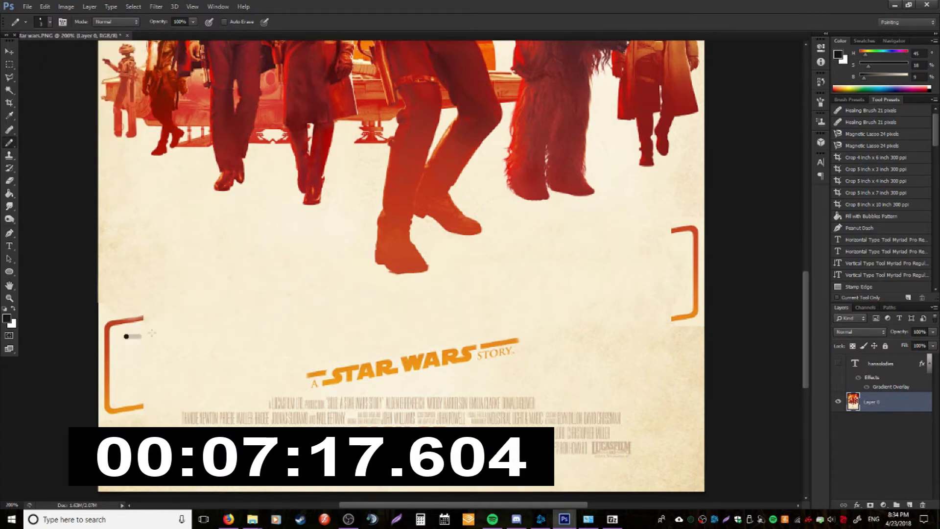
left_click_drag(127, 336, 705, 336)
key("ctrl+z")
Step: Draw a long line toward the right bracket, then undo it and an accidental image move
left_click_drag(130, 331, 669, 360)
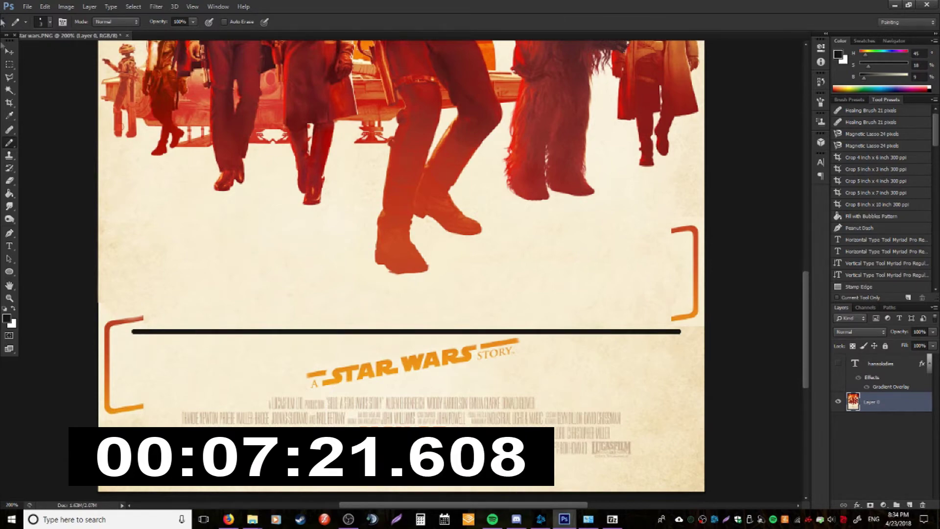
key("v")
left_click_drag(313, 306, 308, 290)
key("ctrl+z")
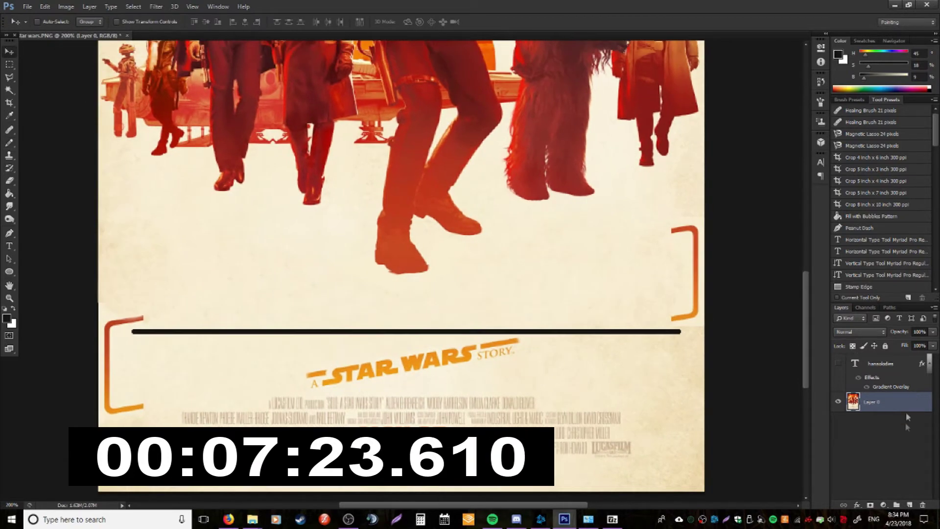
key("ctrl+alt+z")
Step: Add a new Layer 1 and draw a black horizontal pencil line across the poster on it
left_click(910, 505)
key("b")
left_click_drag(117, 325, 658, 325)
key("ctrl+t")
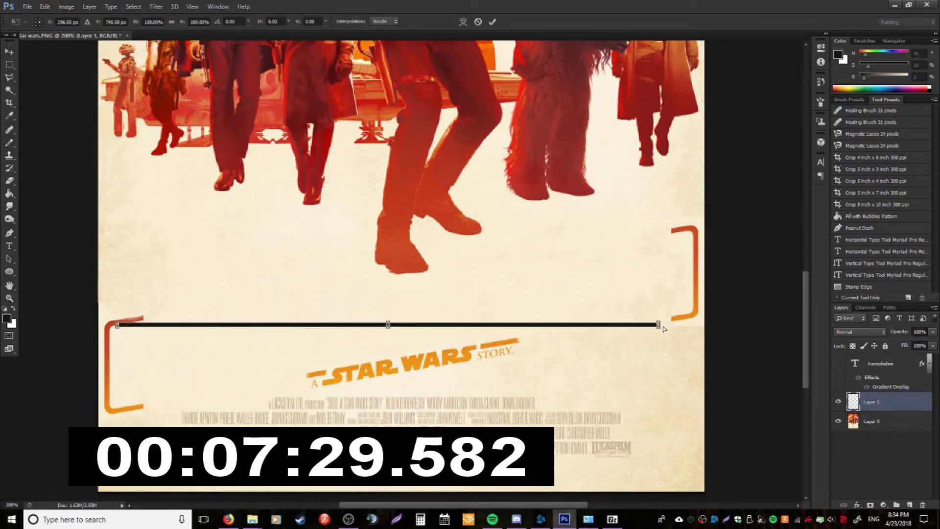
Step: Tilt and lengthen the black line up to the right bracket's top and commit
left_click_drag(664, 328, 674, 231)
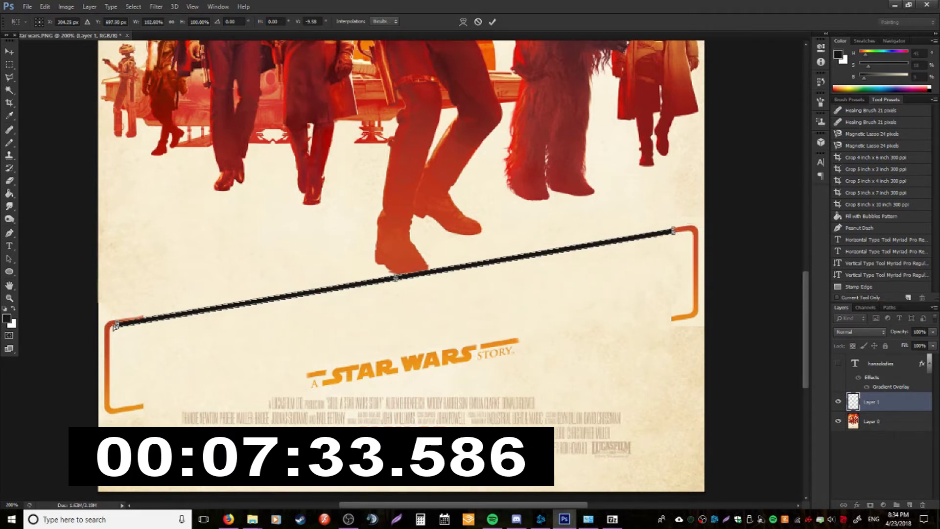
mouse_move(117, 324)
left_mouse_down()
mouse_move(141, 319)
mouse_move(113, 323)
left_mouse_up()
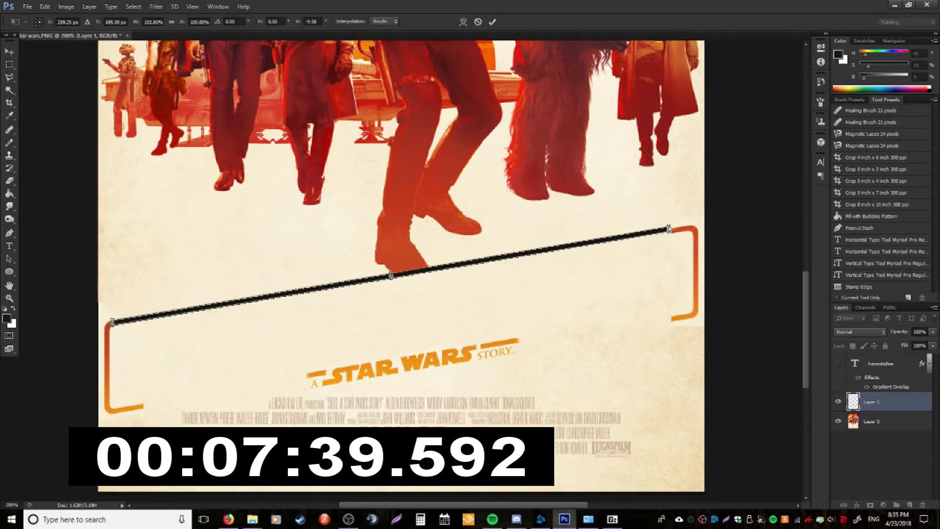
left_click_drag(669, 228, 691, 228)
key("Return")
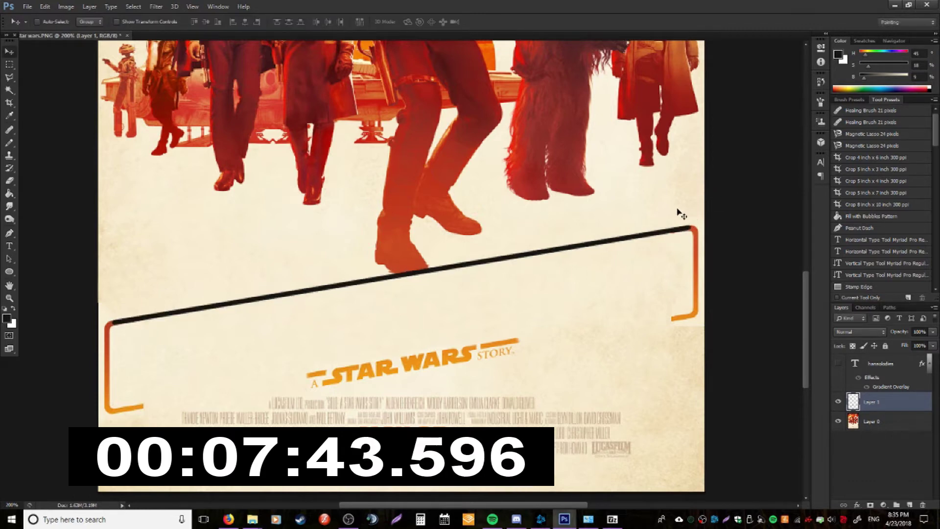
Step: Adjust the line's height and ends in another transform, then undo and restart it
key("ctrl+t")
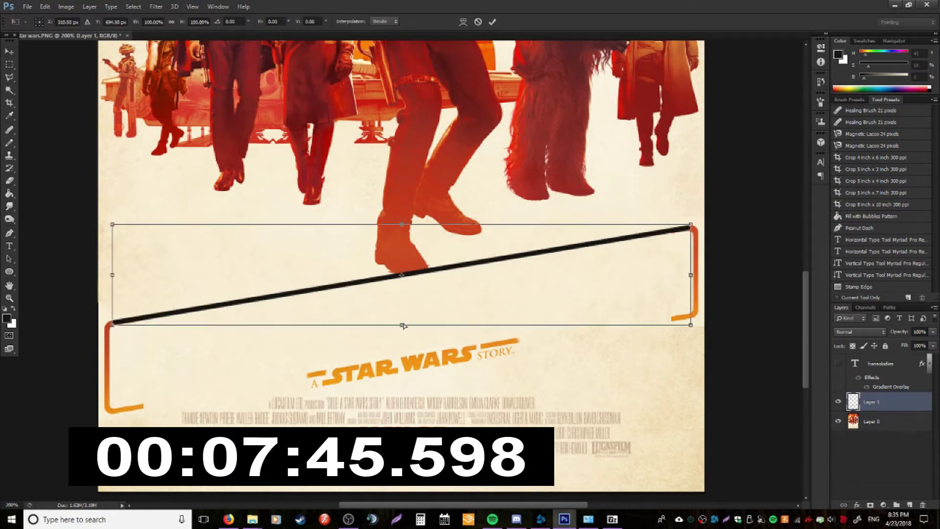
left_click_drag(403, 325, 402, 324)
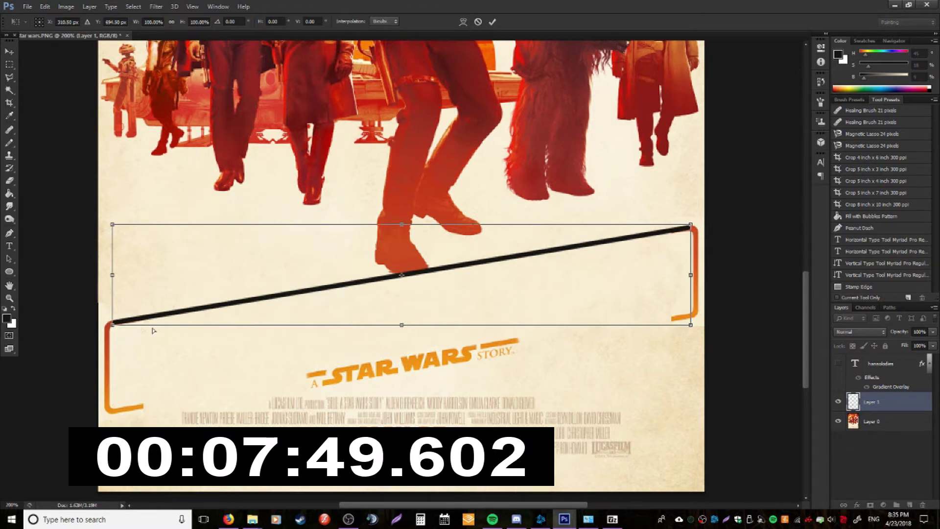
left_click_drag(114, 328, 113, 324)
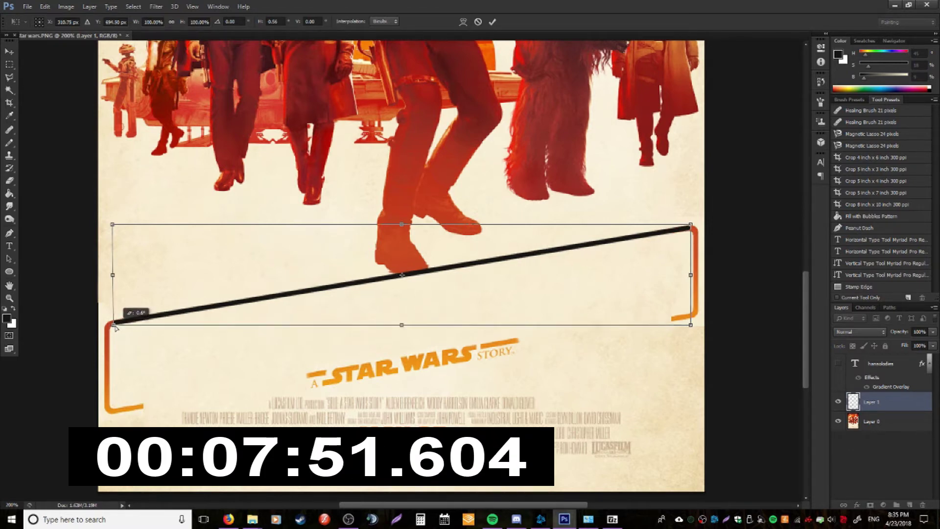
left_click_drag(691, 324, 695, 327)
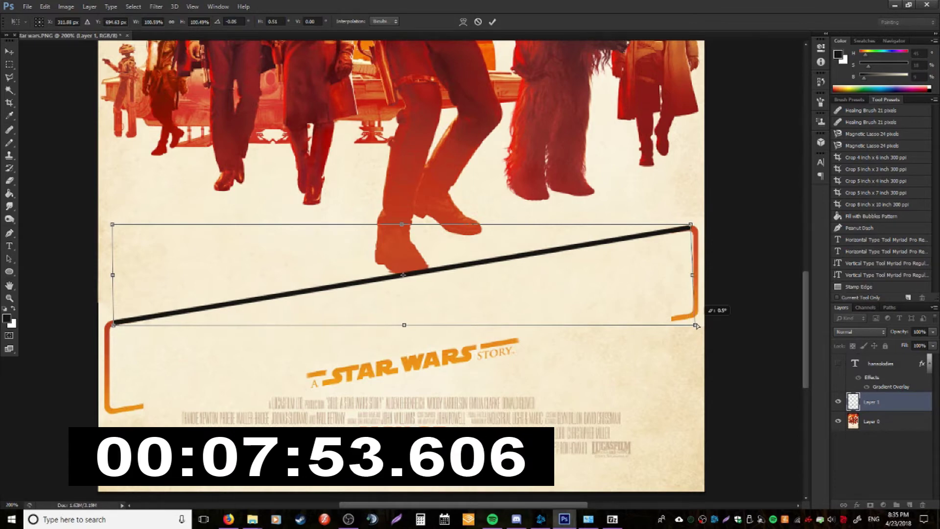
key("Return")
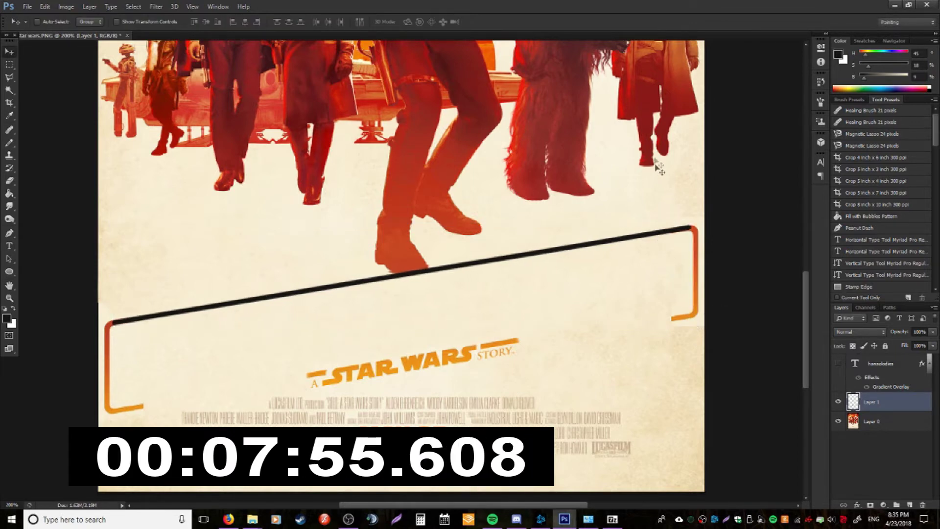
key("ctrl+z")
key("ctrl+z")
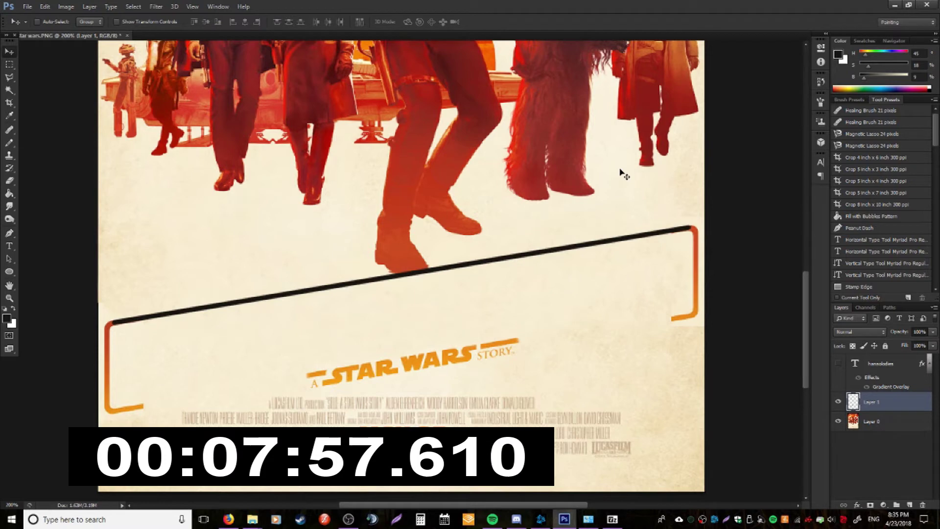
key("ctrl+t")
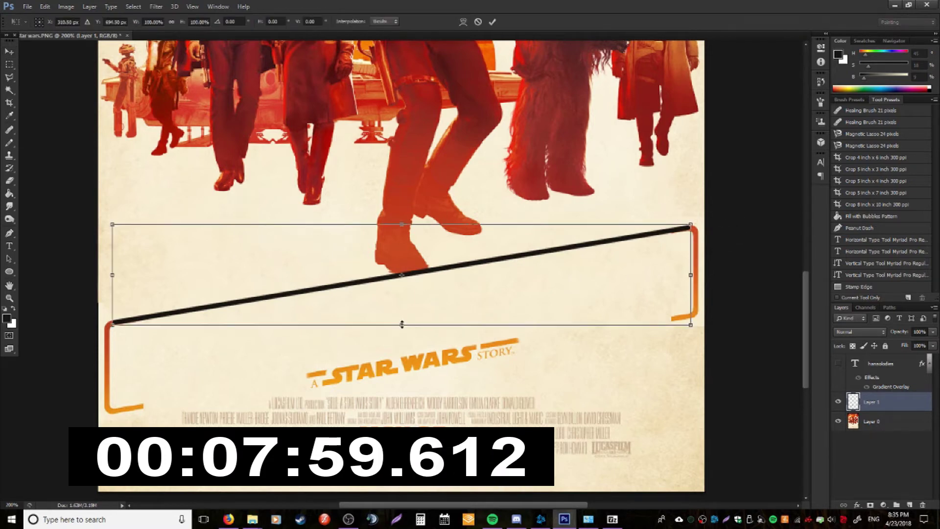
Step: Resize the line's box and skew its left end to meet the lower-left bracket, then commit
left_click_drag(402, 325, 401, 328)
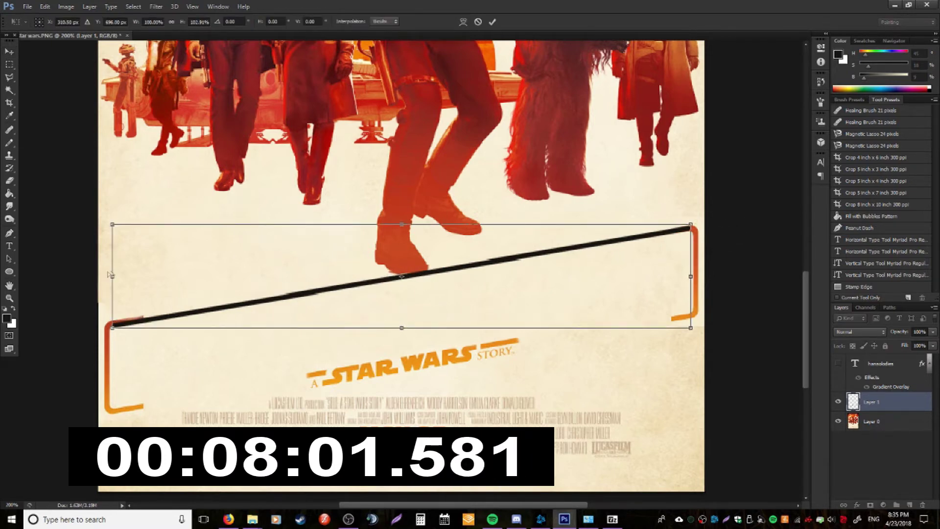
left_click_drag(402, 224, 403, 223)
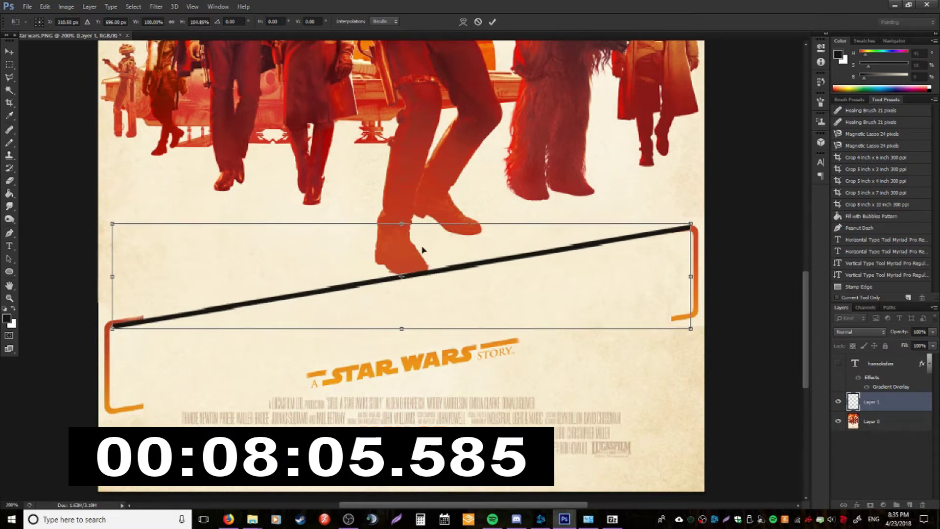
key("Down")
left_click_drag(113, 277, 113, 269)
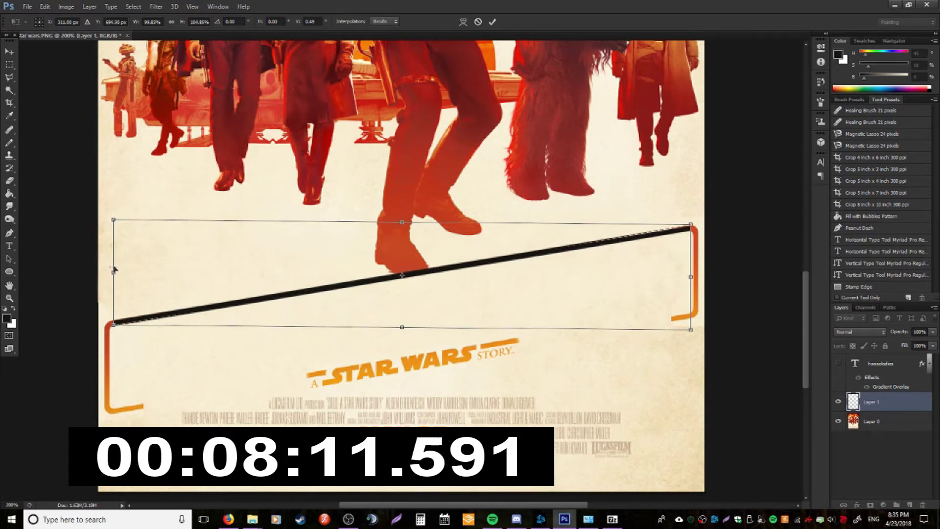
key("Escape")
key("ctrl+t")
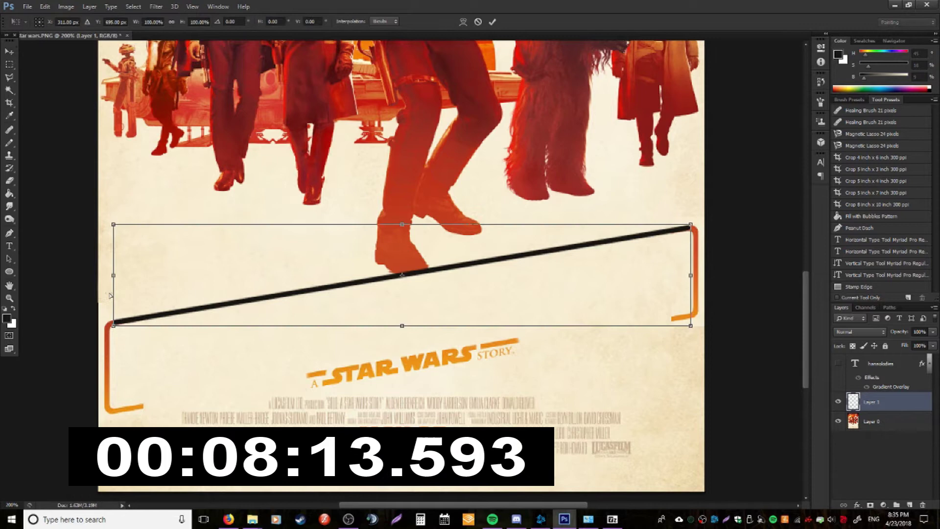
left_click_drag(113, 275, 114, 275)
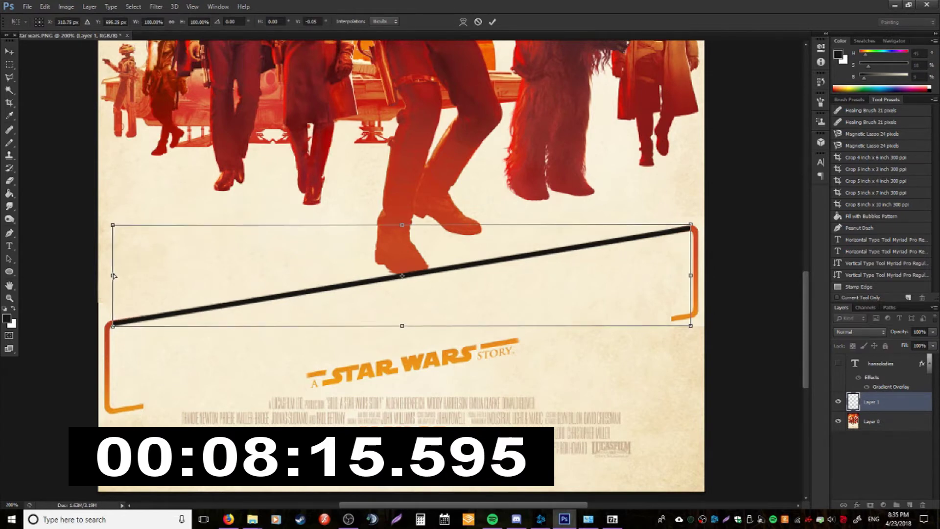
key("Return")
key("e")
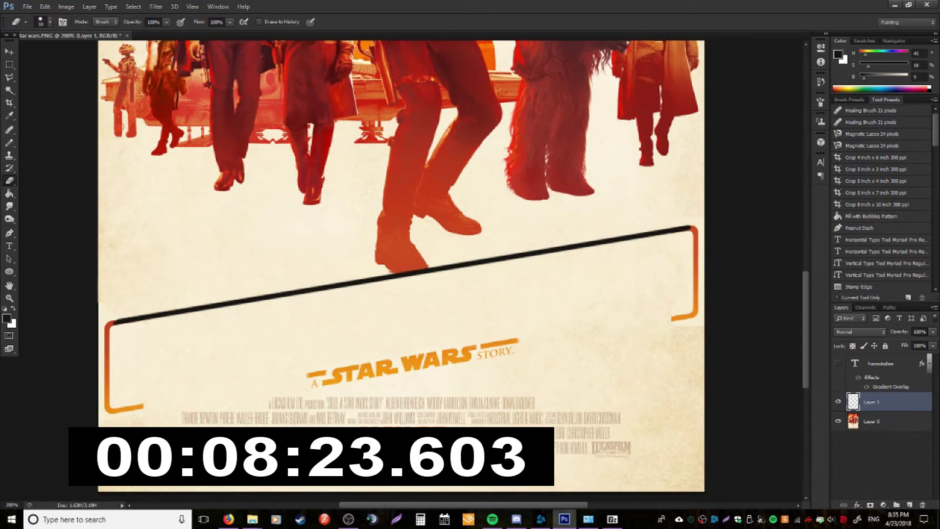
Step: Duplicate the black line onto a new layer and move the copy about 0.75 in lower
key("ctrl+a")
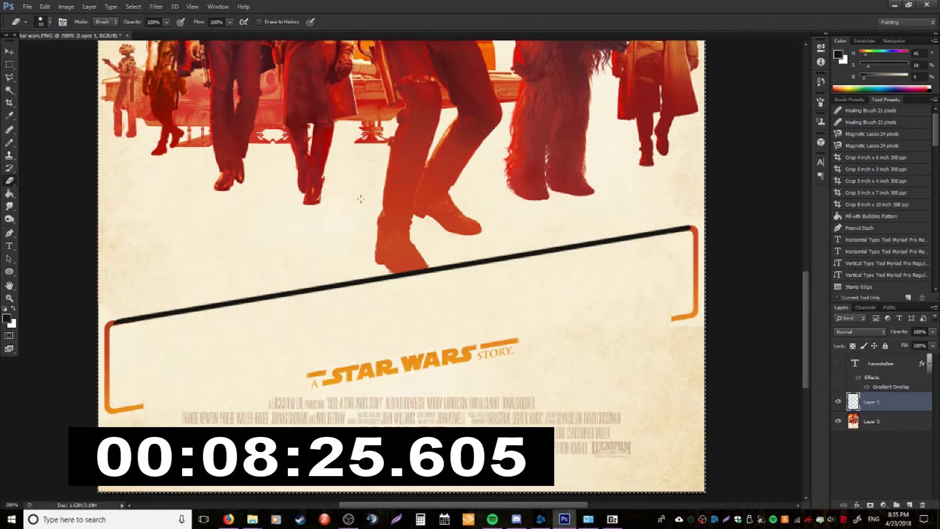
key("ctrl+j")
key("ctrl+t")
left_click_drag(455, 258, 456, 348)
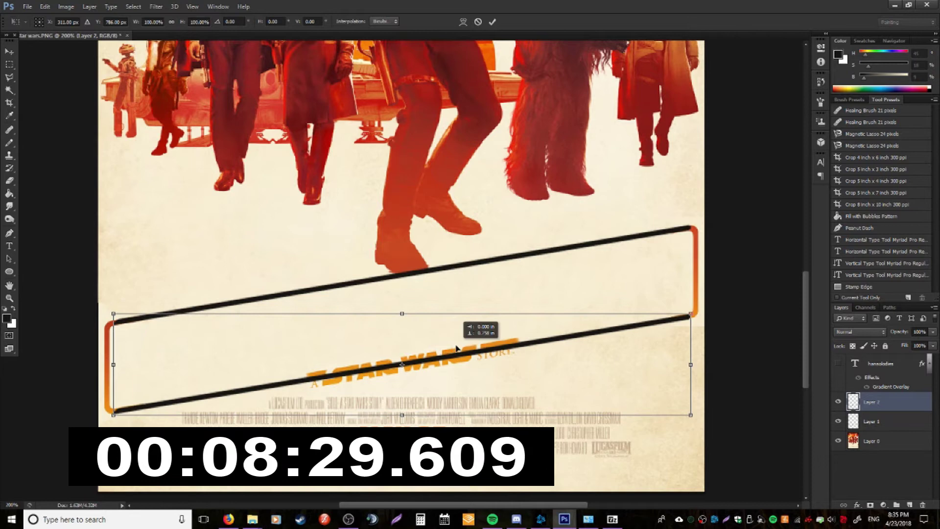
key("Return")
Step: Erase the lower line where it crosses the STAR WARS STORY logo
key("e")
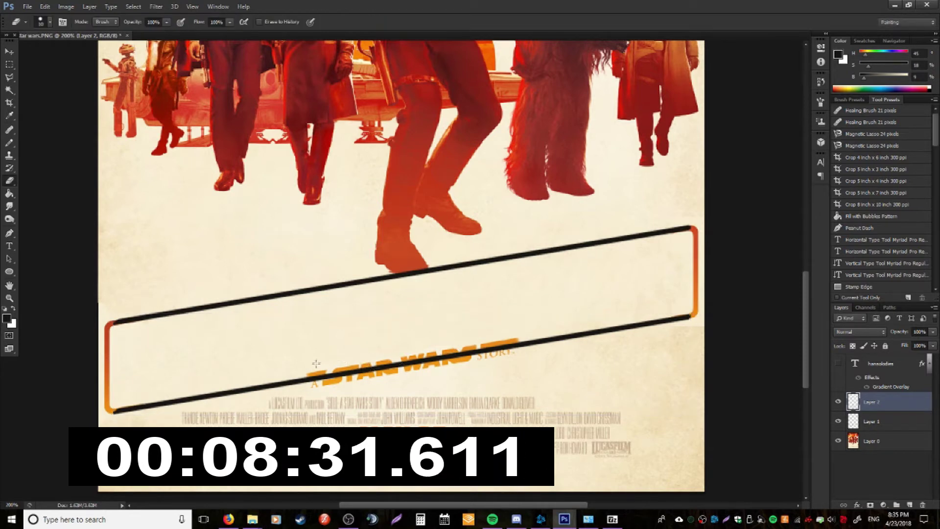
left_click_drag(316, 364, 308, 378)
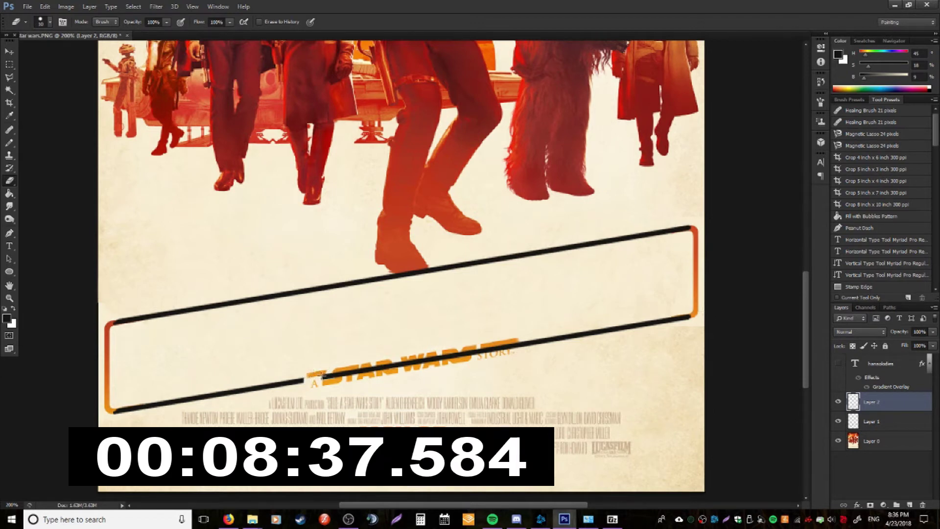
left_click_drag(321, 376, 426, 359)
key("ctrl+z")
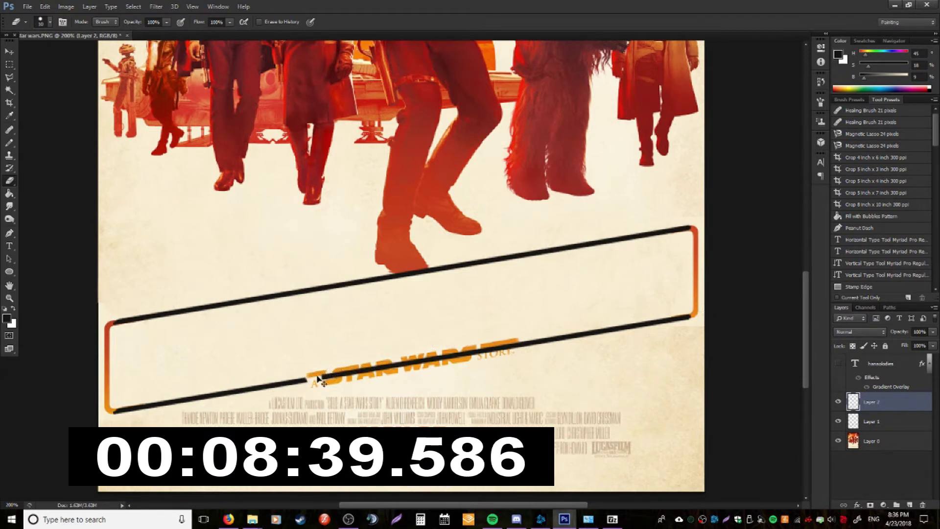
key("ctrl+z")
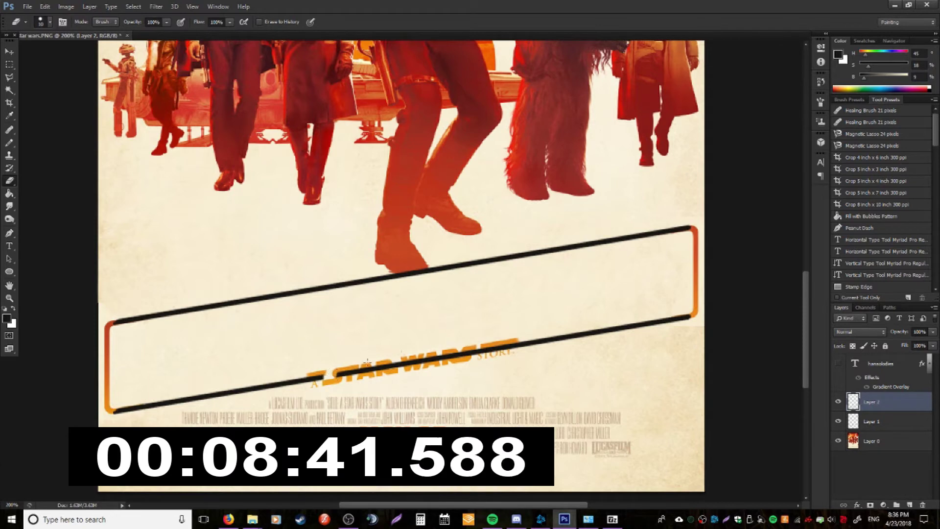
left_click_drag(367, 362, 375, 368)
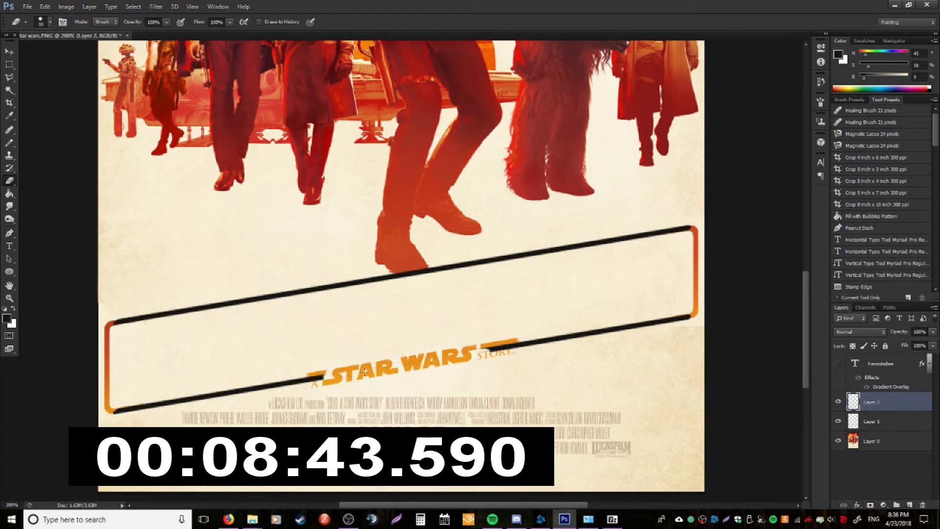
left_click_drag(493, 367, 493, 357)
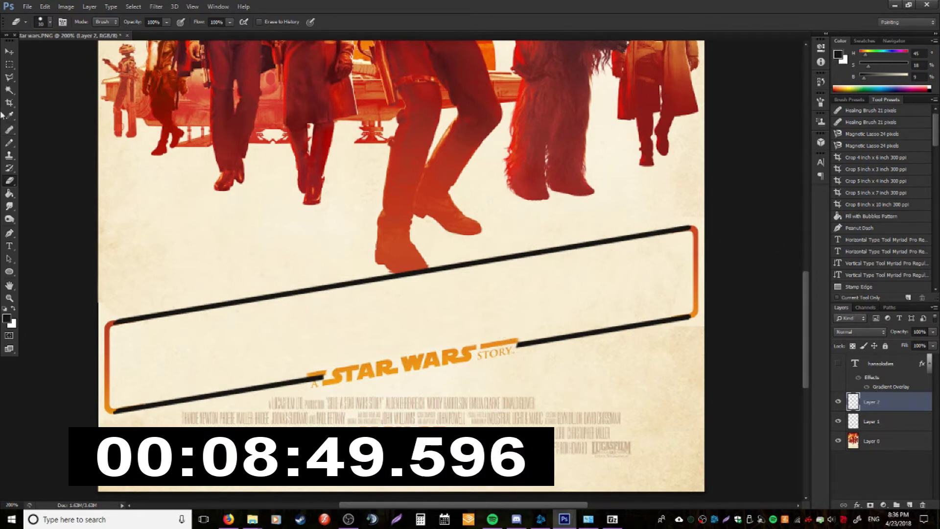
left_click(10, 53)
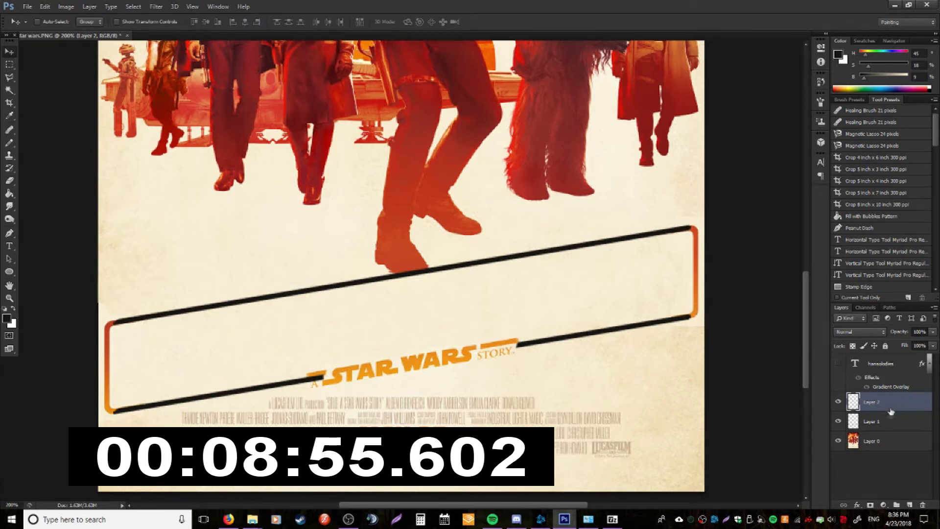
Step: Marquee both orange bracket ends on Layer 0 and cut them onto their own Layer 3
left_click(889, 437)
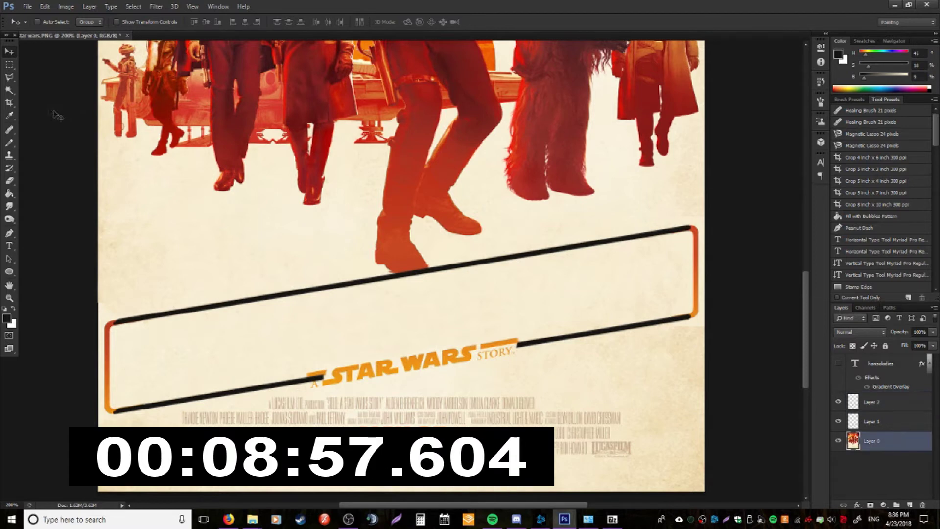
left_click(9, 64)
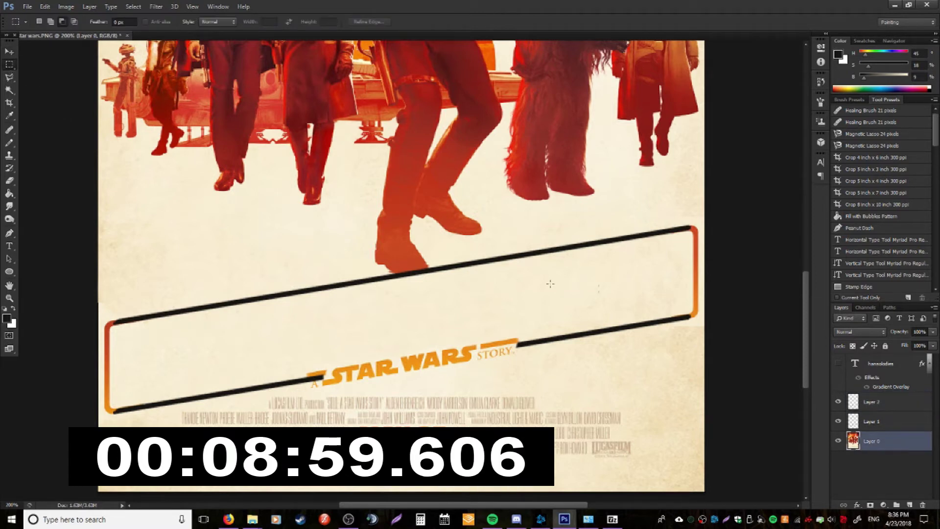
left_click_drag(666, 212, 708, 345)
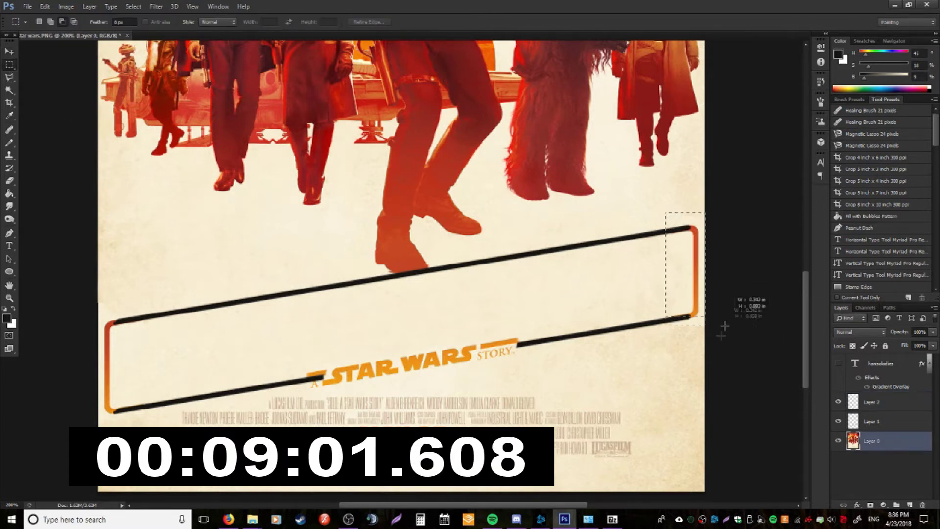
left_click_drag(133, 303, 99, 422)
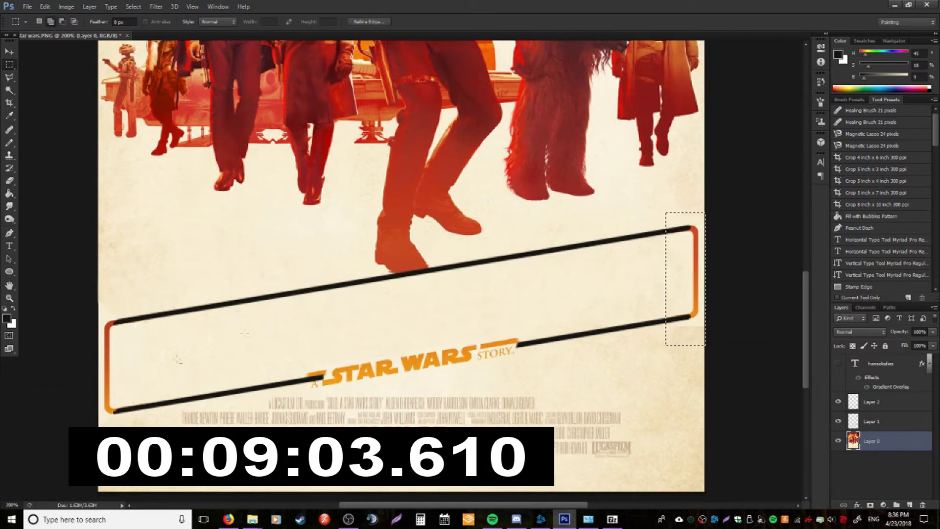
key("ctrl+t")
key("Escape")
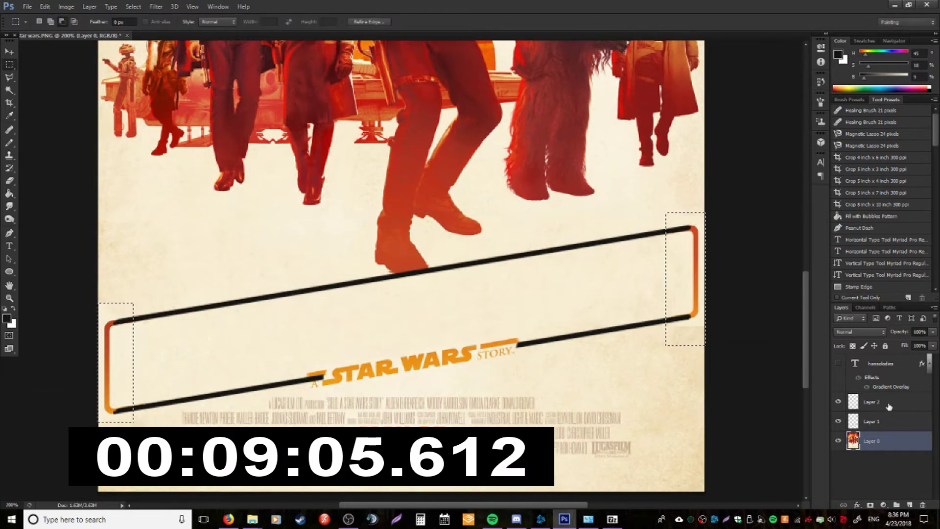
left_click(885, 403, "shift")
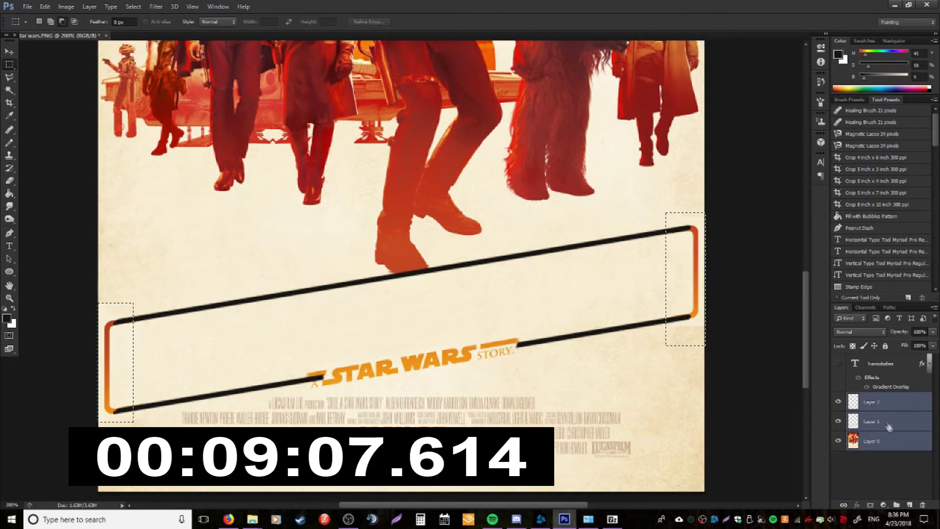
left_click(889, 441)
key("ctrl+shift+j")
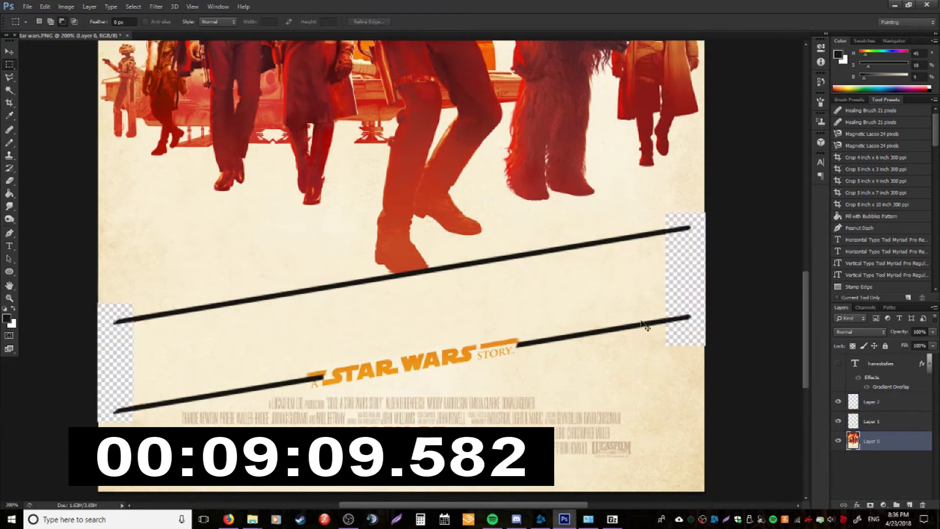
Step: Move the black lines and Layer 3 brackets together so they meet in one frame
left_click(892, 402, "shift")
key("ctrl+t")
mouse_move(604, 297)
left_mouse_down()
mouse_move(608, 287)
mouse_move(609, 297)
left_mouse_up()
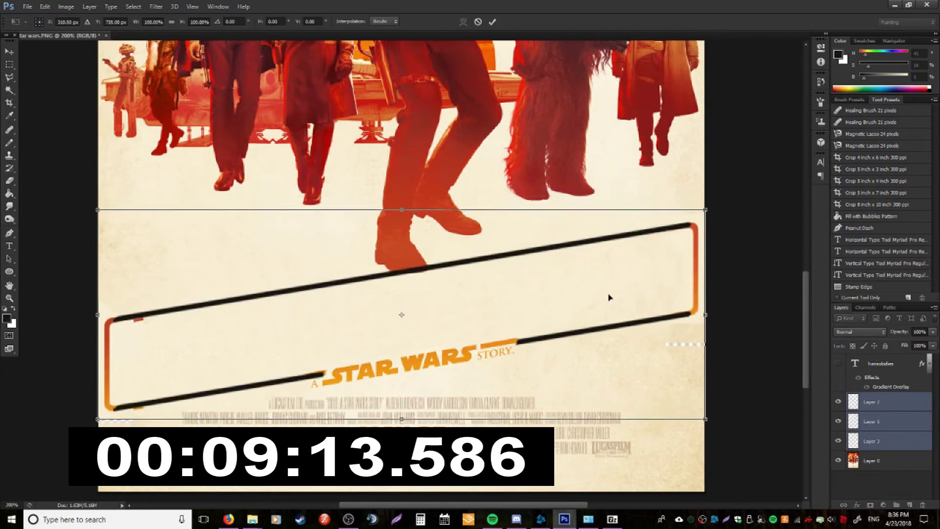
Step: Commit the repositioned frame, then skew its right end slightly upward and commit
key("Return")
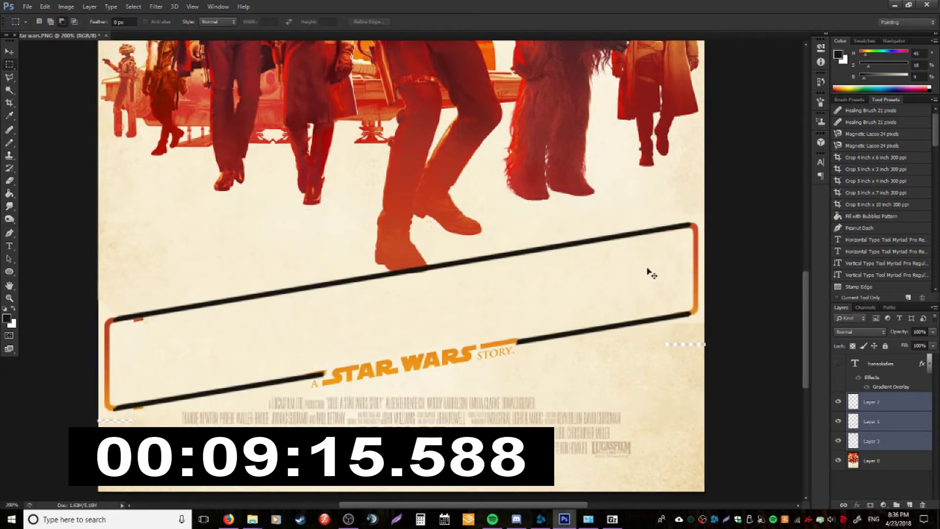
key("ctrl+t")
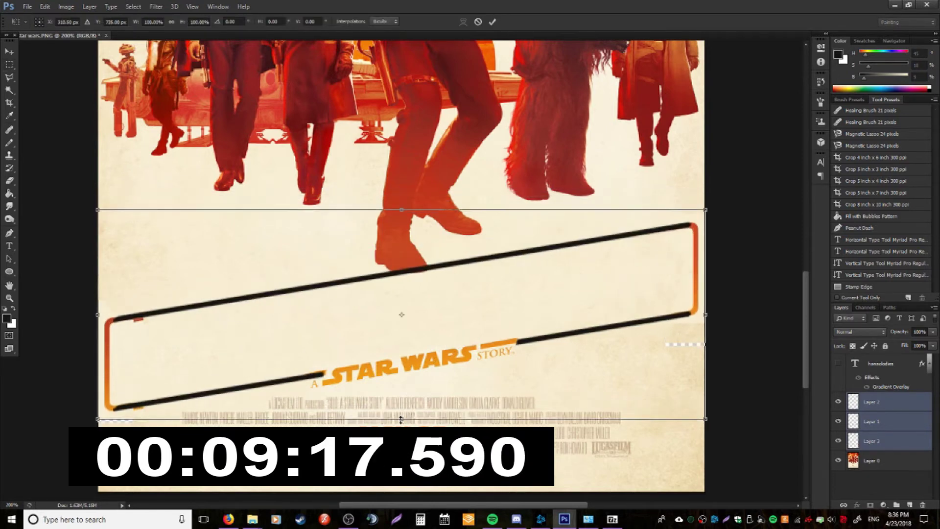
left_click_drag(401, 420, 401, 417)
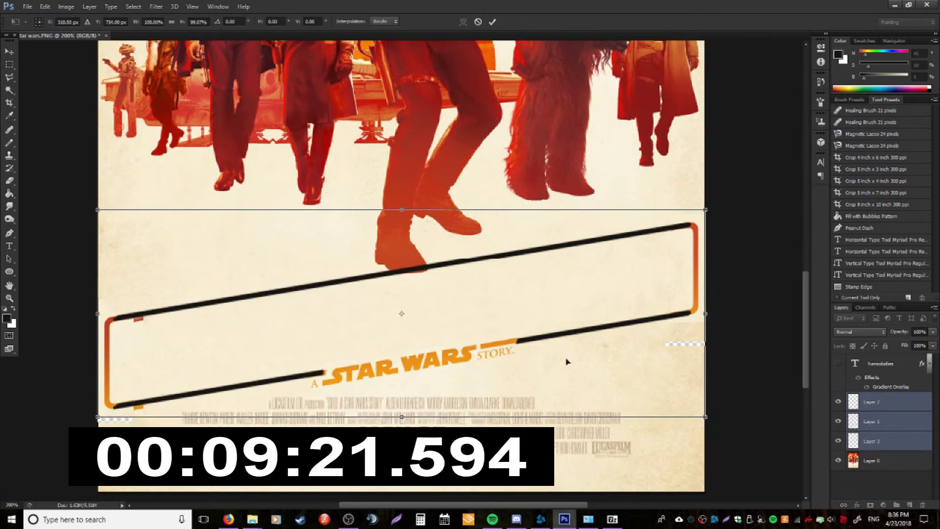
left_click_drag(403, 416, 404, 419)
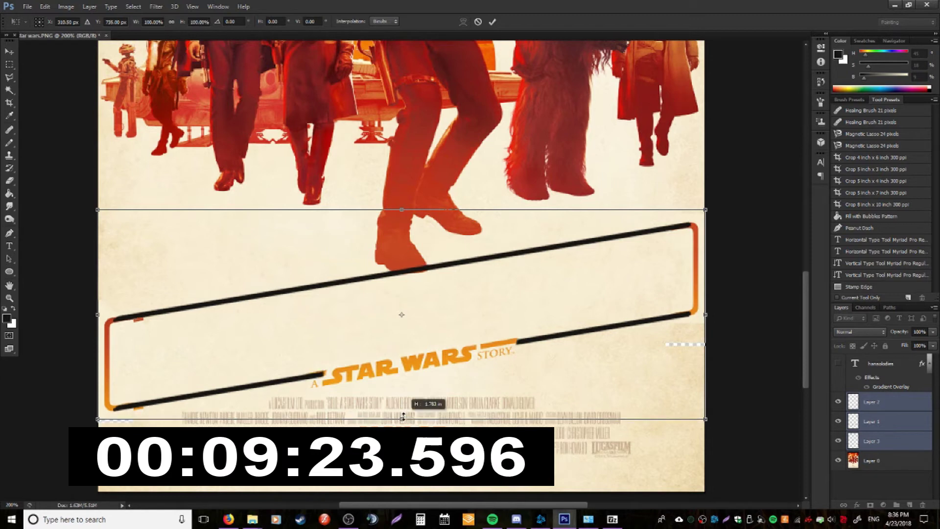
left_click_drag(706, 323, 708, 315)
key("Return")
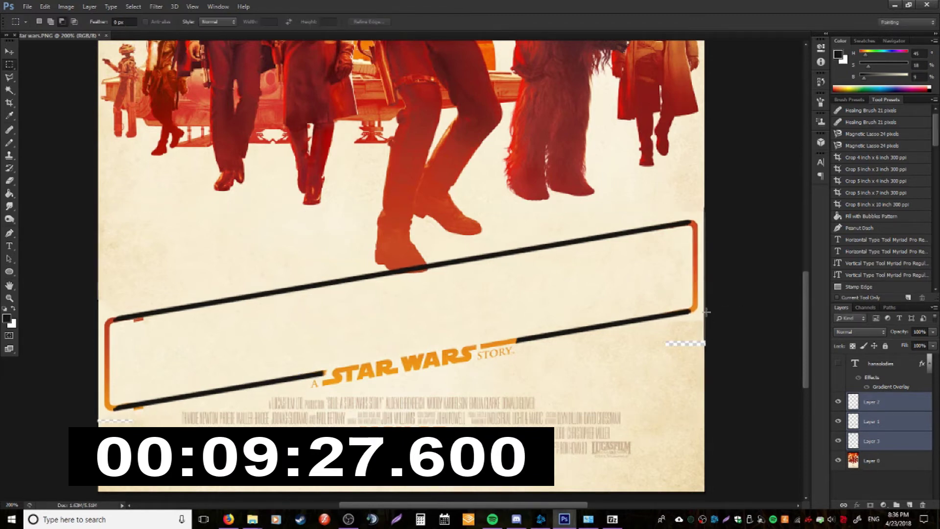
scroll(701, 333, "down", 2)
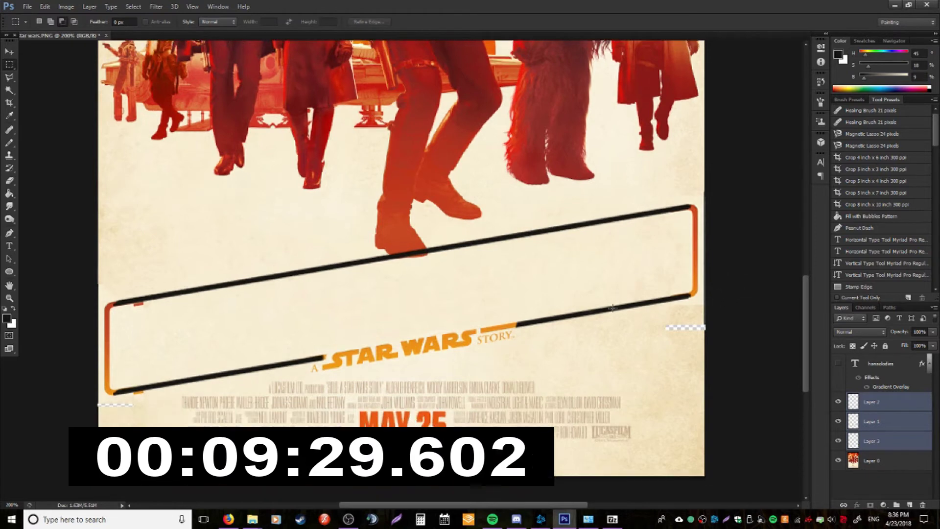
Step: Set the pencil on Layer 0 to 13 px, then change it to 1 px
left_click(887, 461)
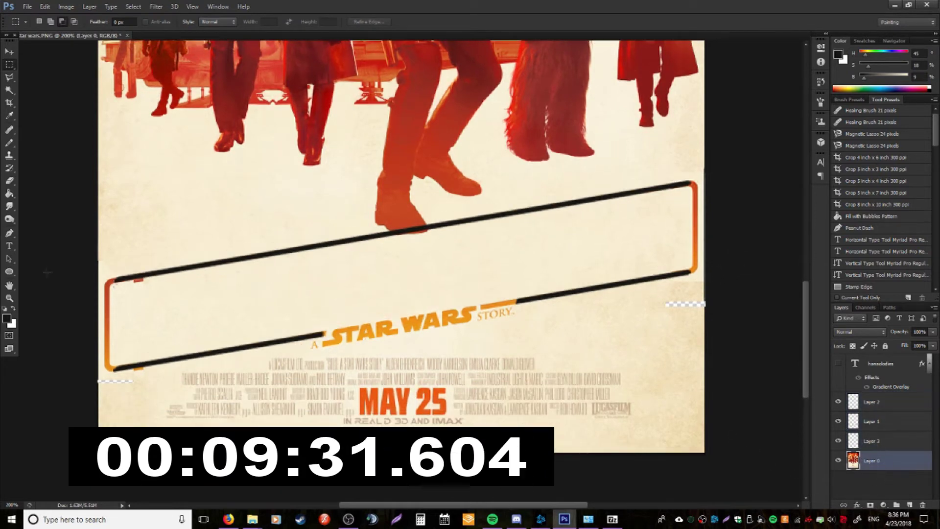
key("i")
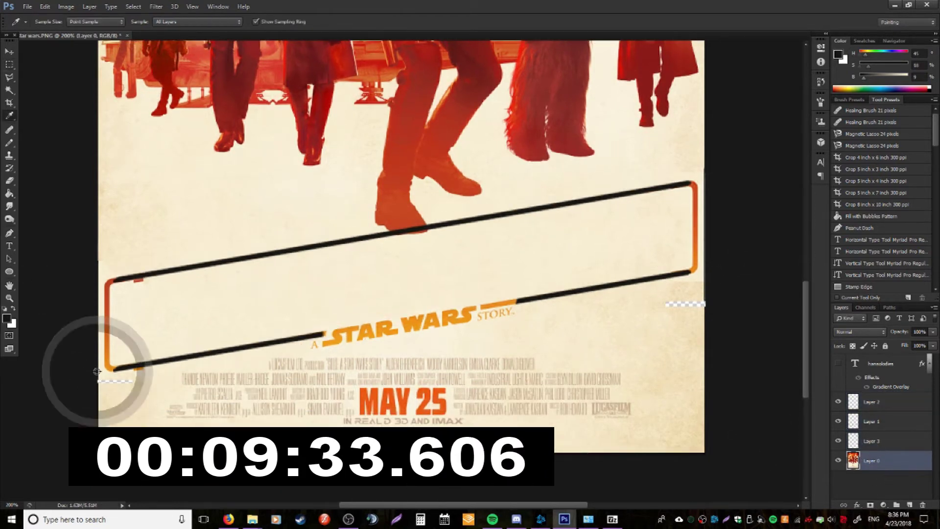
key("b")
left_click(531, 154)
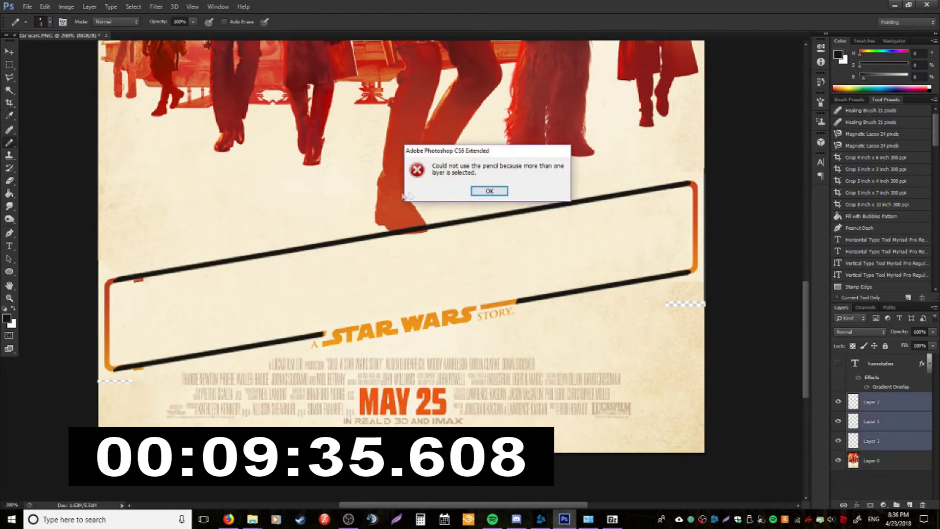
left_click(487, 192)
left_click(882, 460)
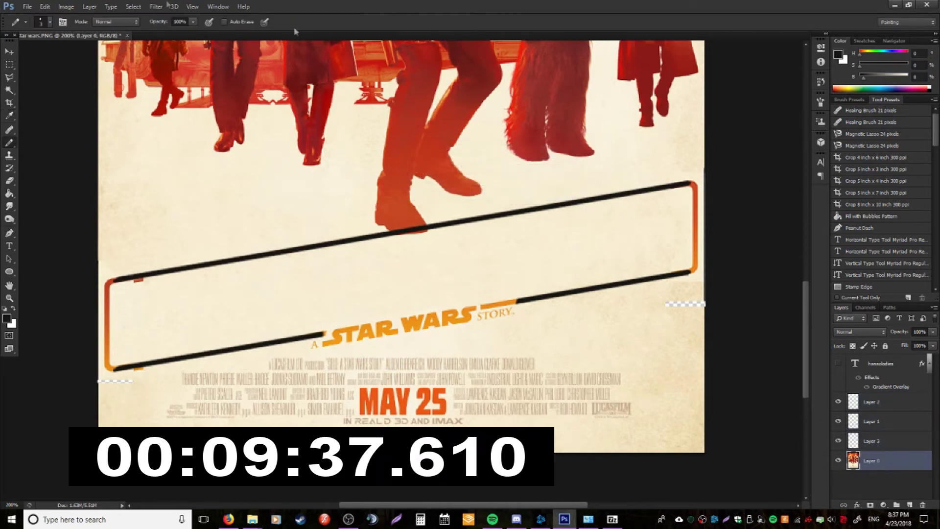
left_click(50, 22)
type("13")
key("Return")
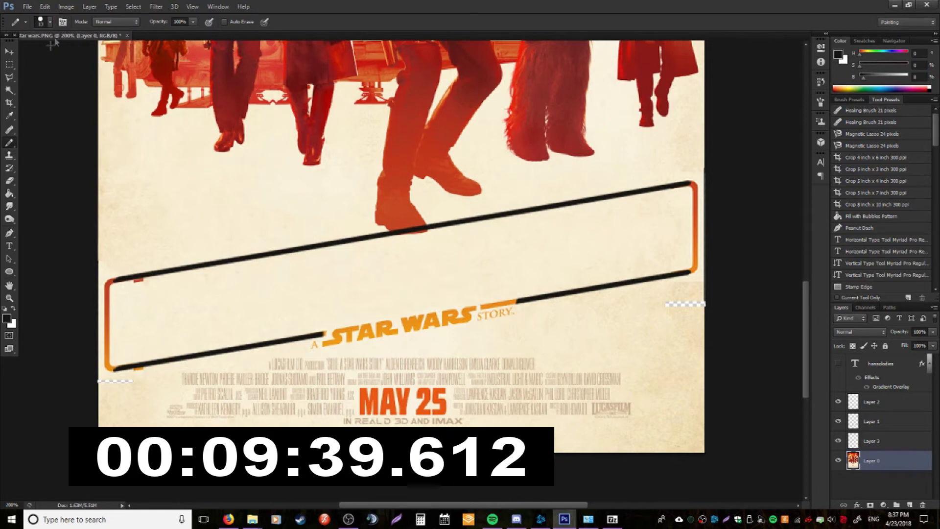
left_click(50, 21)
type("1")
key("Return")
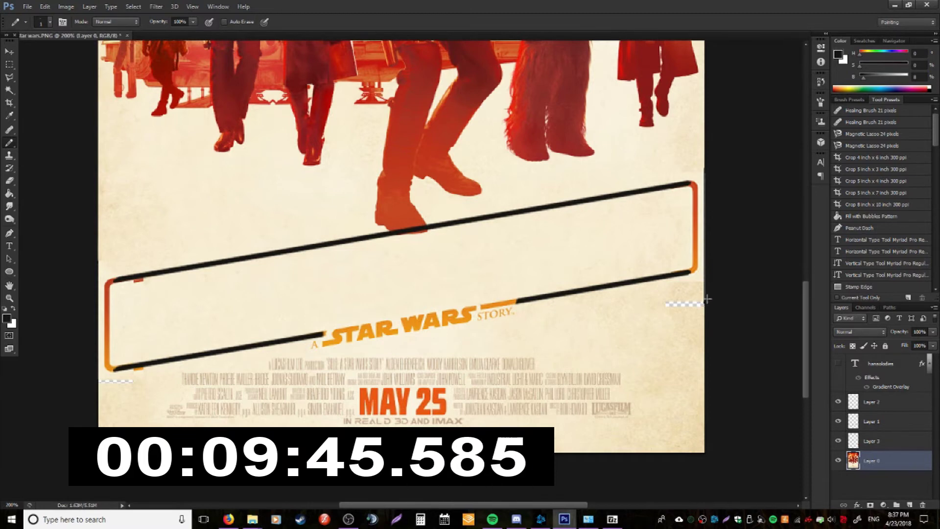
Step: Clone cream poster texture over the transparent gaps on the right and lower-left edges
key("i")
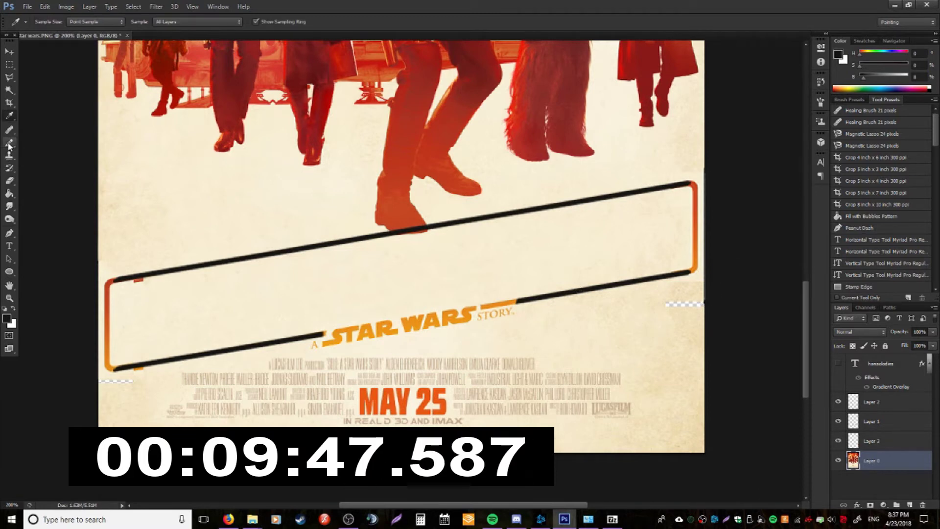
left_click(9, 155)
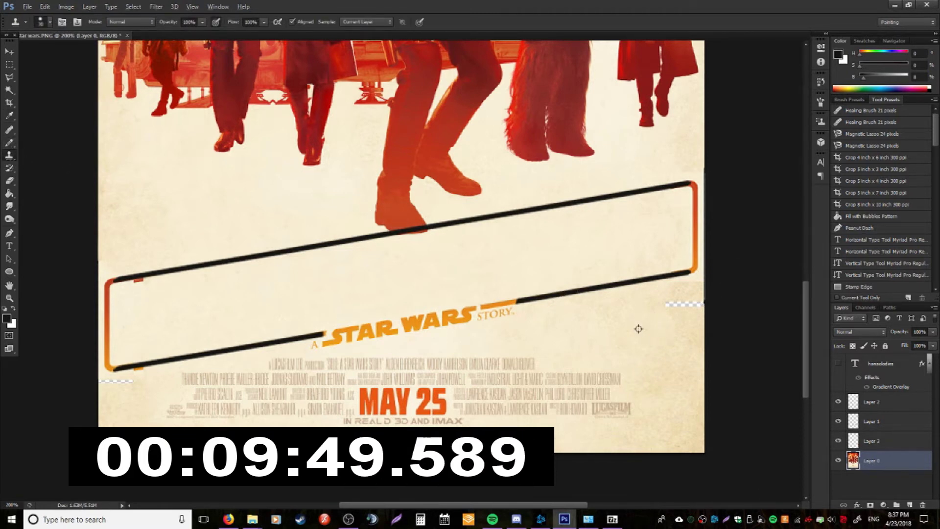
left_click_drag(669, 304, 679, 303)
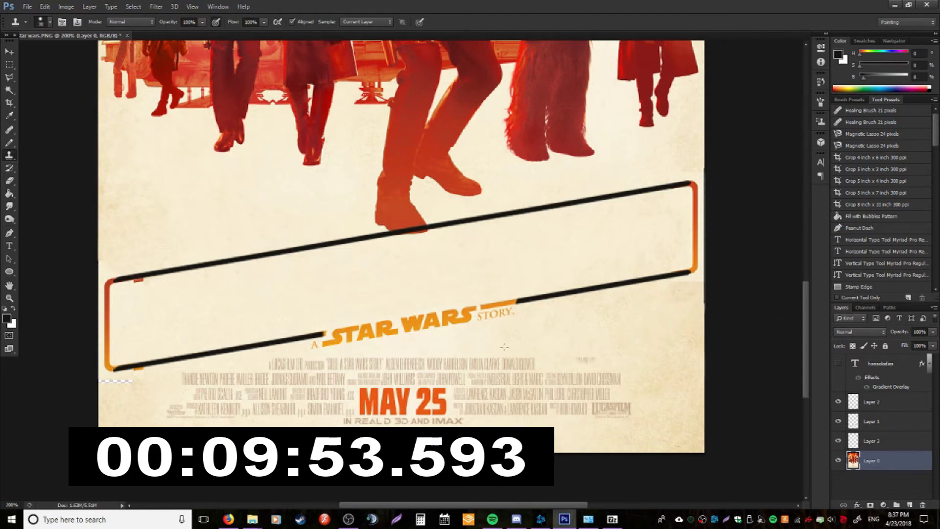
left_click(129, 387)
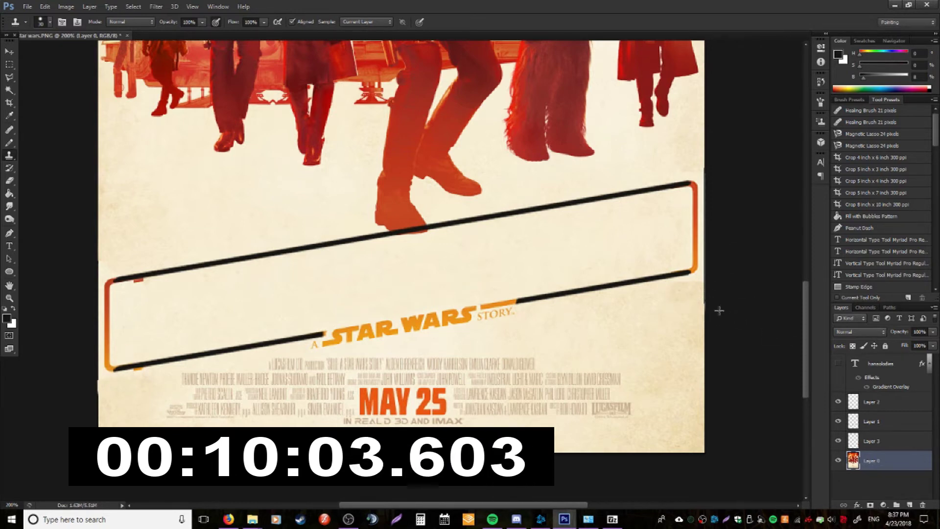
key("b")
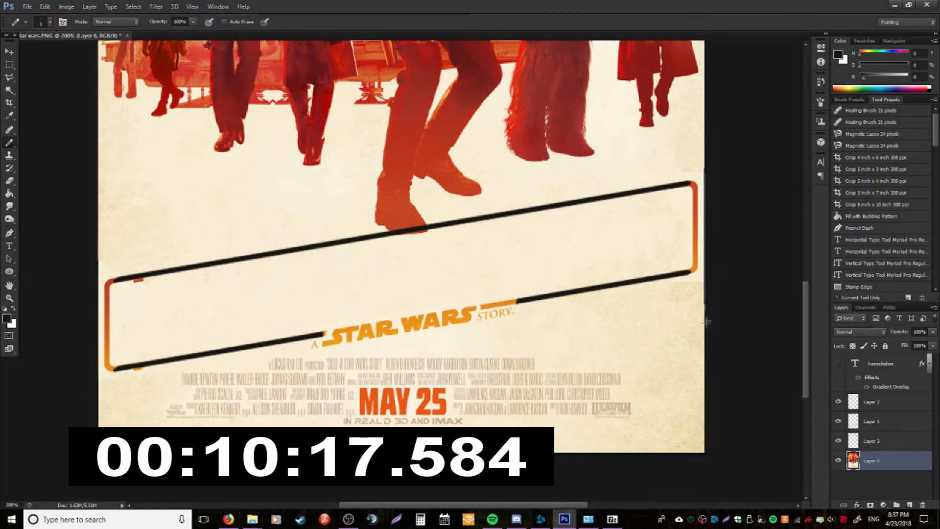
scroll(715, 277, "up", 1)
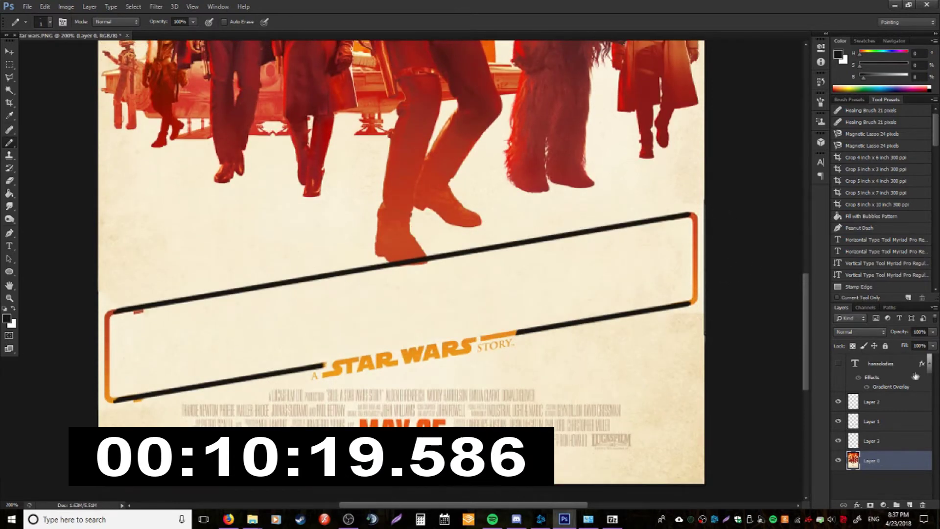
Step: Toggle Layer 1 and the poster layer's visibility to inspect the frame pieces, then reselect Layer 0
left_click(882, 408)
left_click(883, 443, "ctrl")
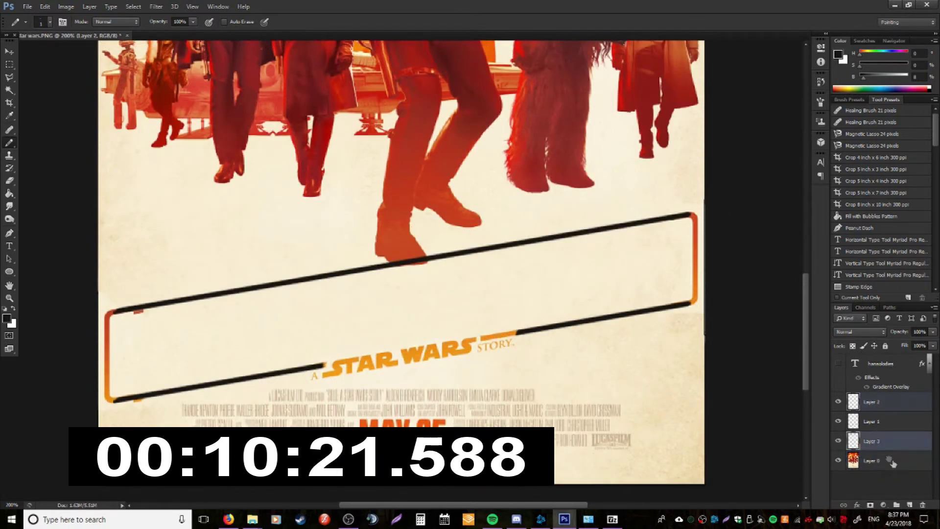
left_click(892, 462)
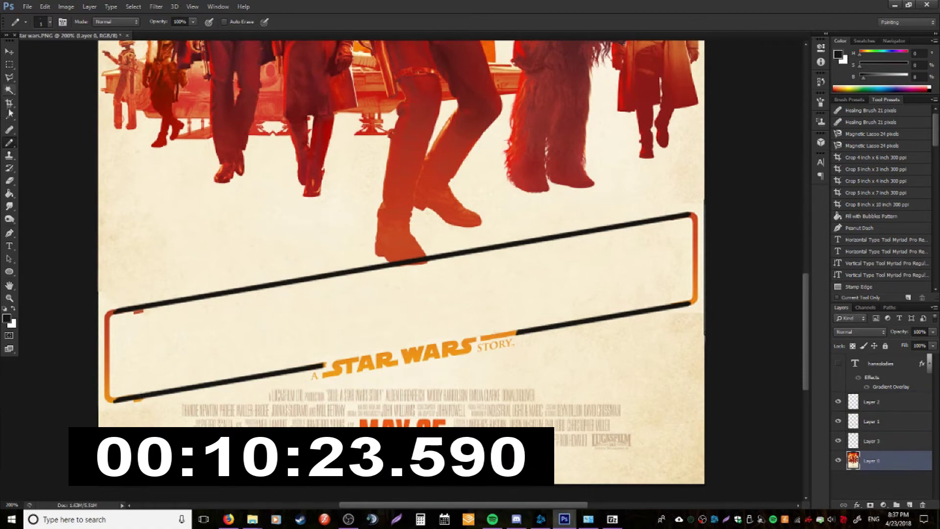
left_click(867, 426)
left_click(838, 421)
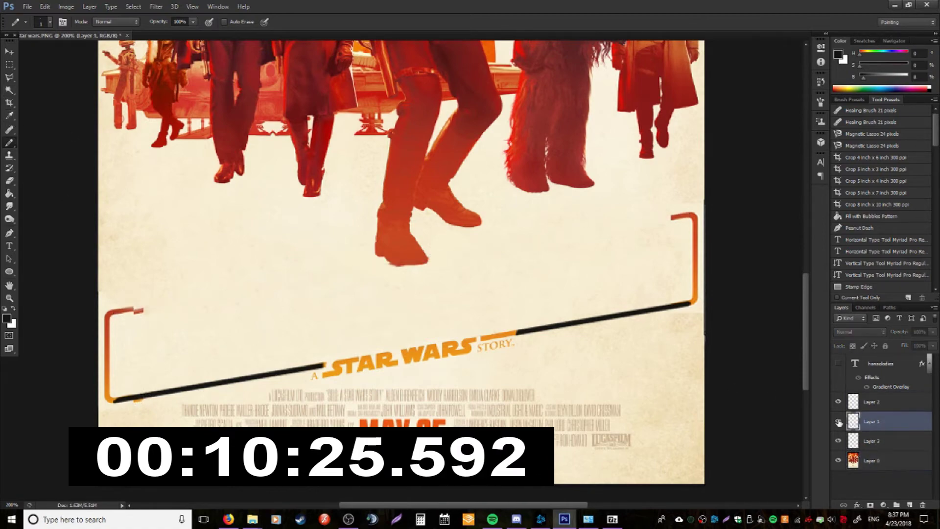
left_click(839, 460)
left_click(839, 460)
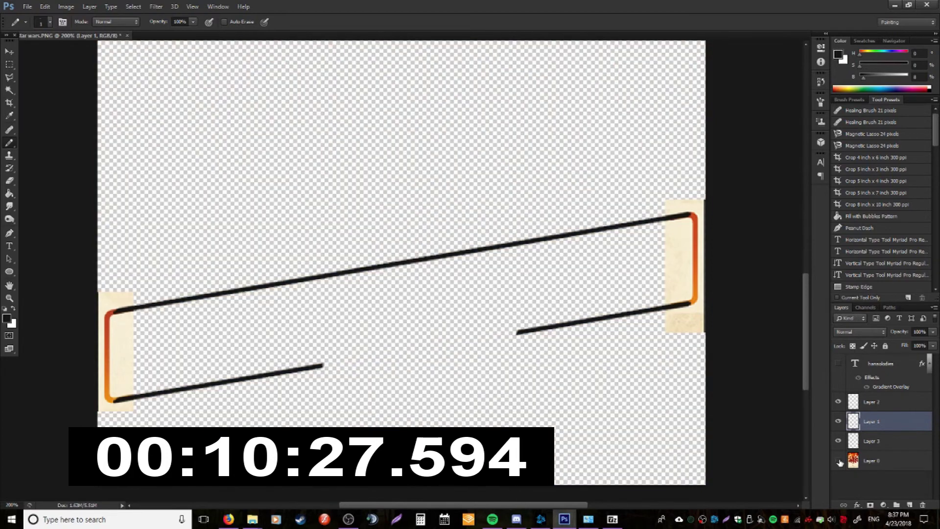
left_click(872, 460)
scroll(61, 294, "down", 3)
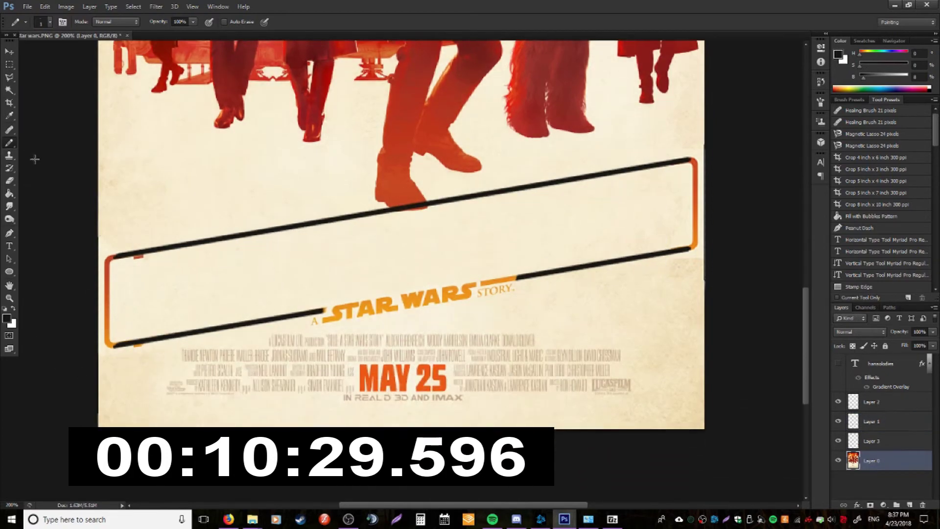
Step: Clone black from the bar over the orange marks on the upper- and lower-left bars
left_click(9, 155)
left_click(138, 363, "alt")
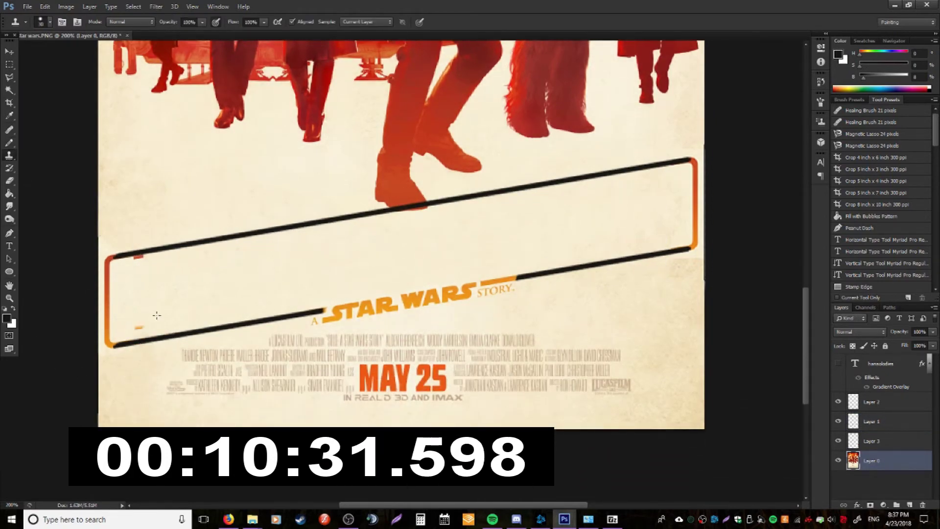
key("alt+bracketright")
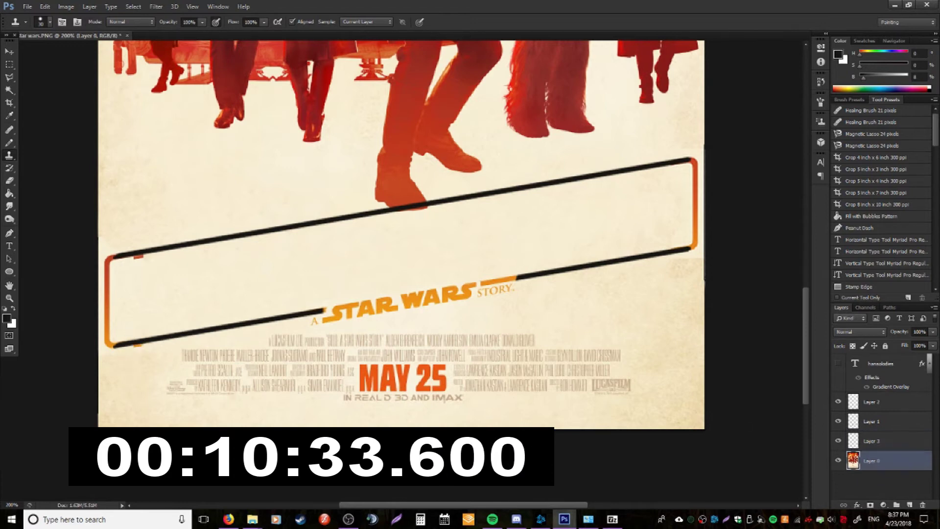
key("alt+bracketleft")
left_click_drag(125, 345, 143, 344)
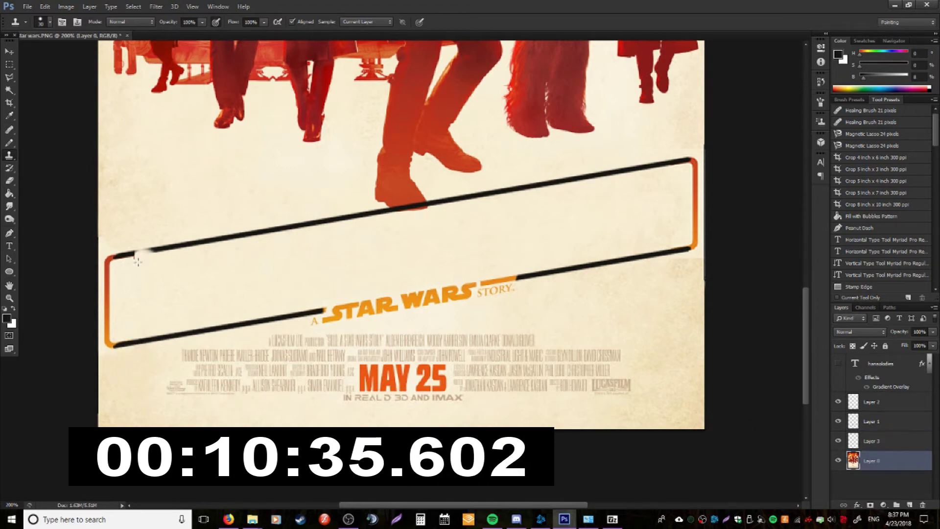
left_click_drag(125, 255, 148, 254)
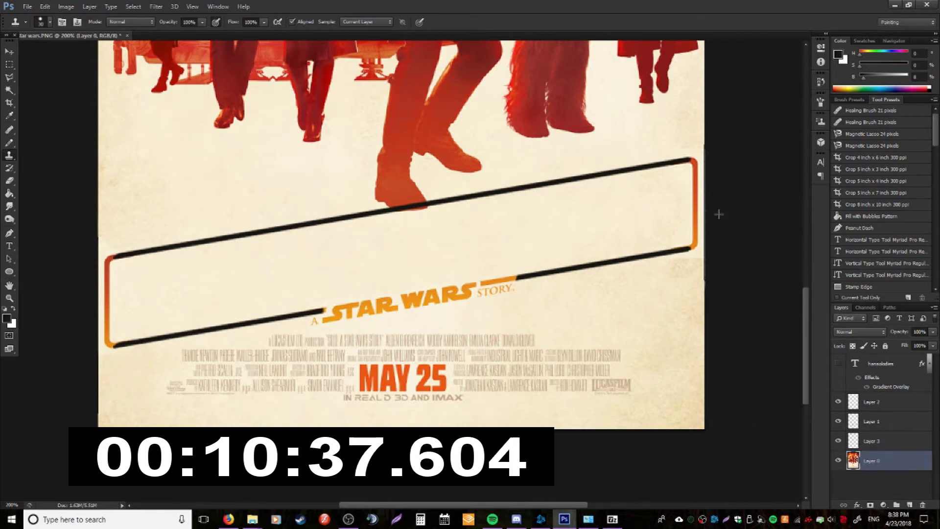
left_click(893, 367)
Step: Merge Layer 2 down twice so the frame pieces form one layer
right_click(891, 366)
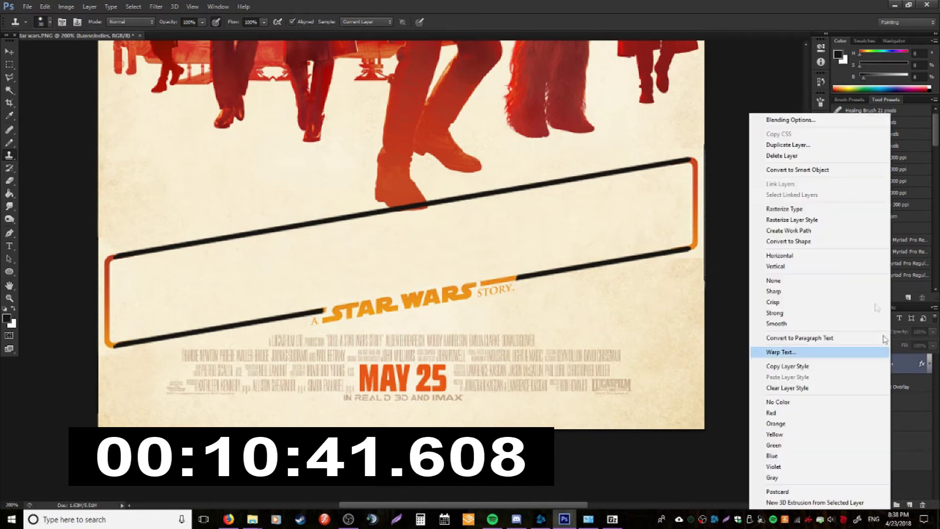
left_click(913, 386)
right_click(891, 387)
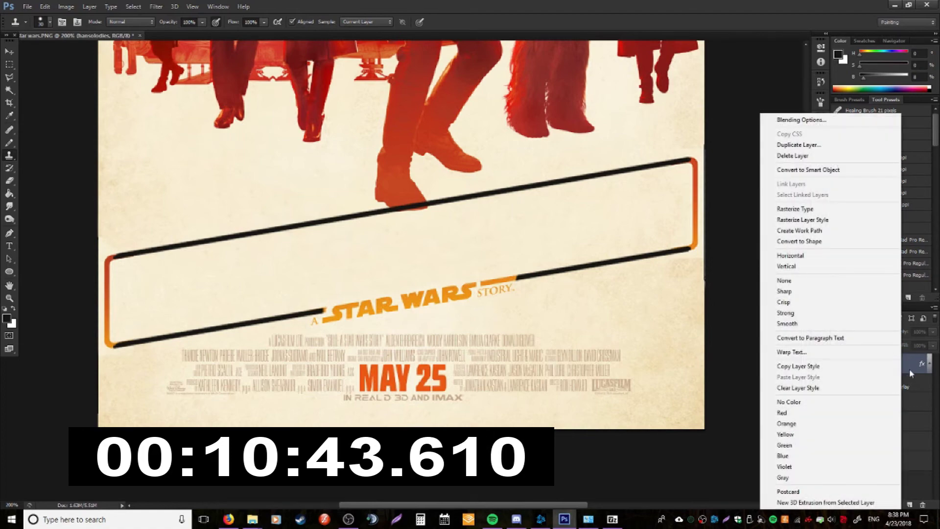
left_click(874, 403)
left_click(837, 402)
right_click(863, 402)
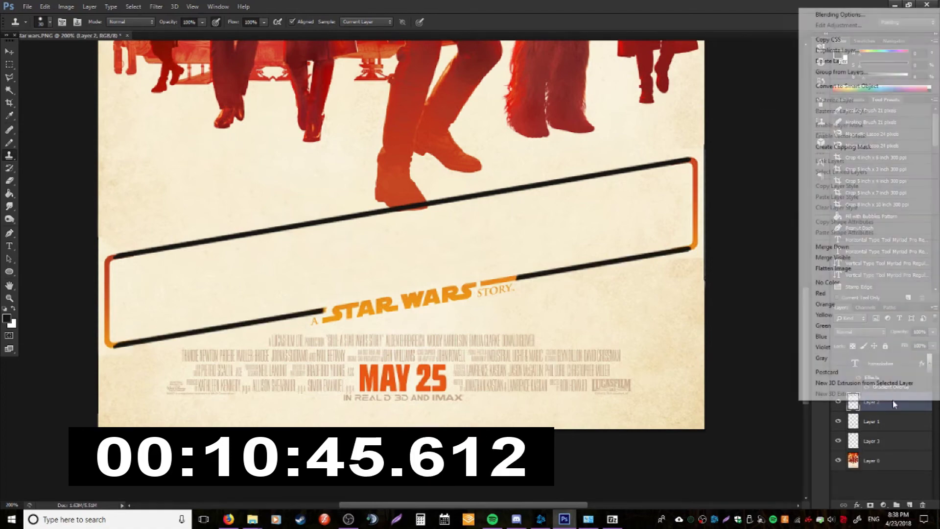
left_click(835, 246)
right_click(862, 402)
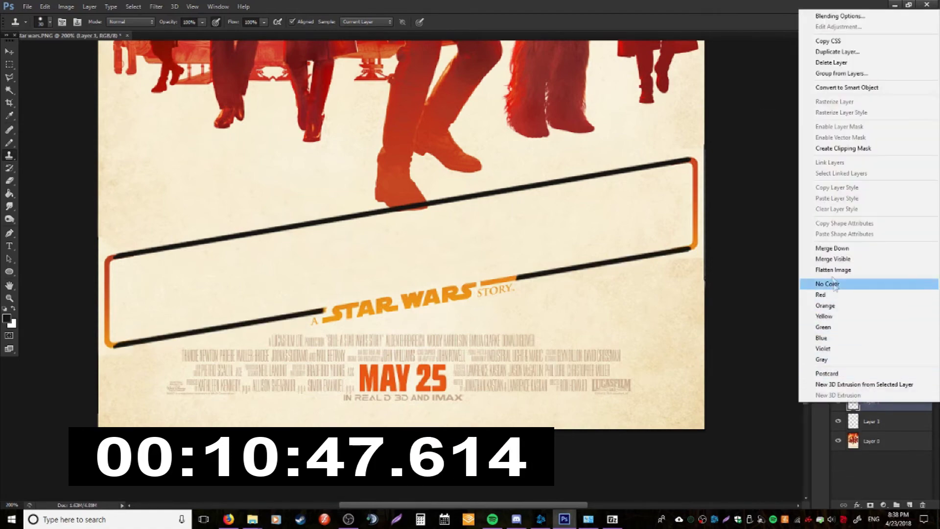
left_click(835, 247)
Step: Move the merged frame layer above the hansolodies text and make the title visible
right_click(884, 364)
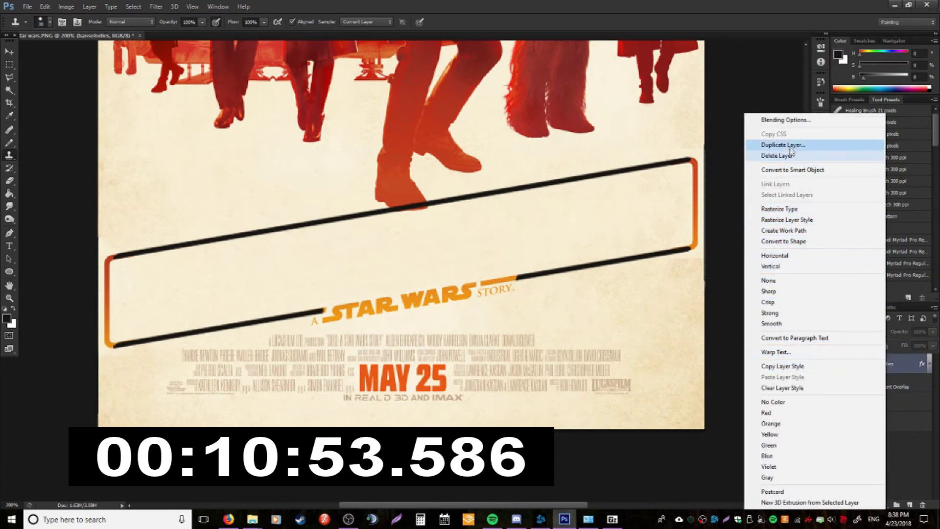
left_click(895, 391)
left_click_drag(892, 402, 887, 360)
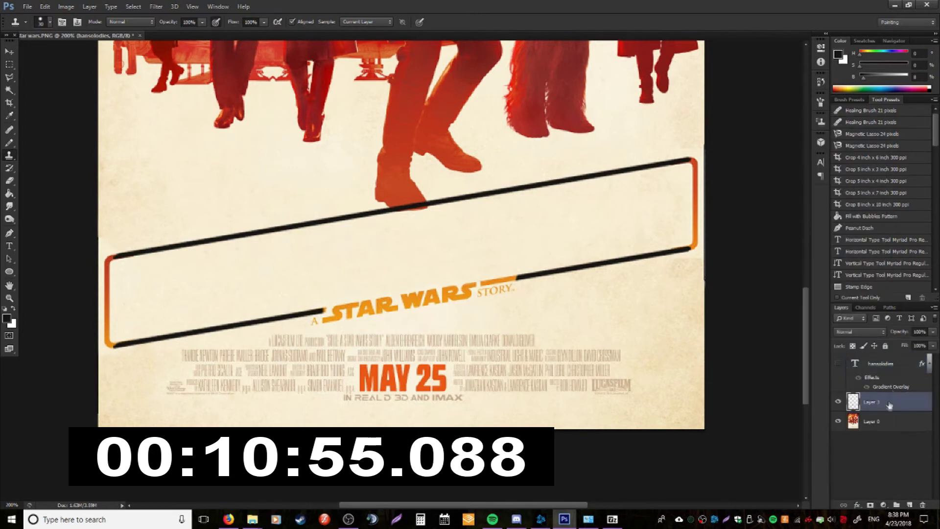
right_click(882, 364)
left_click(815, 377)
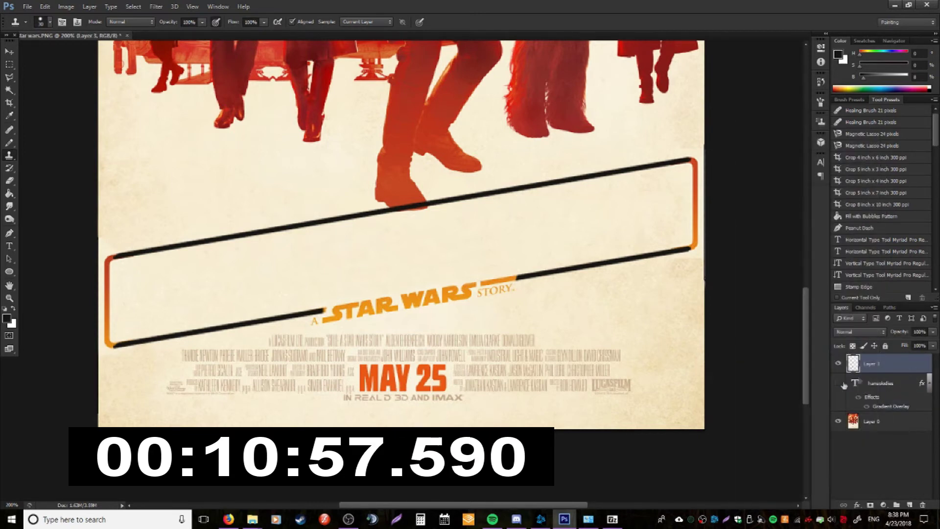
right_click(881, 364)
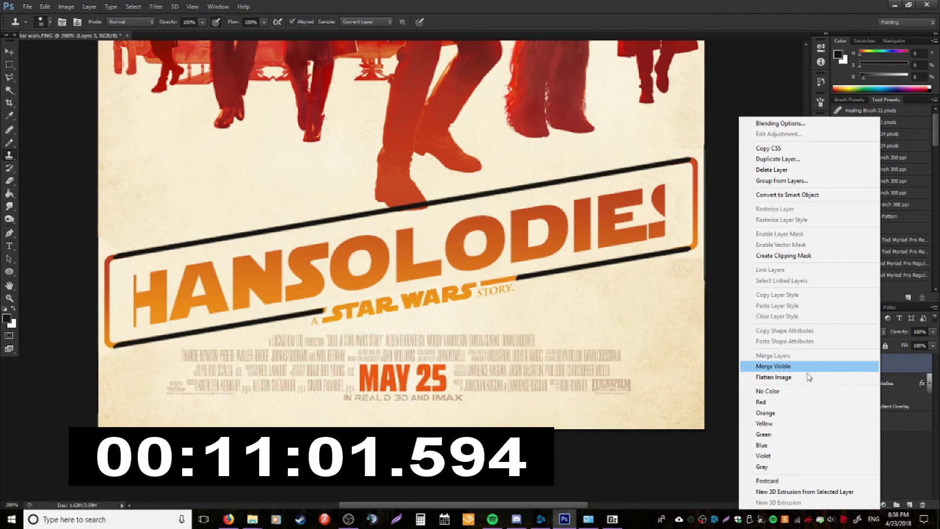
Step: Rasterize the hansolodies text and merge it down into the frame layer
left_click(924, 399)
left_click(891, 387)
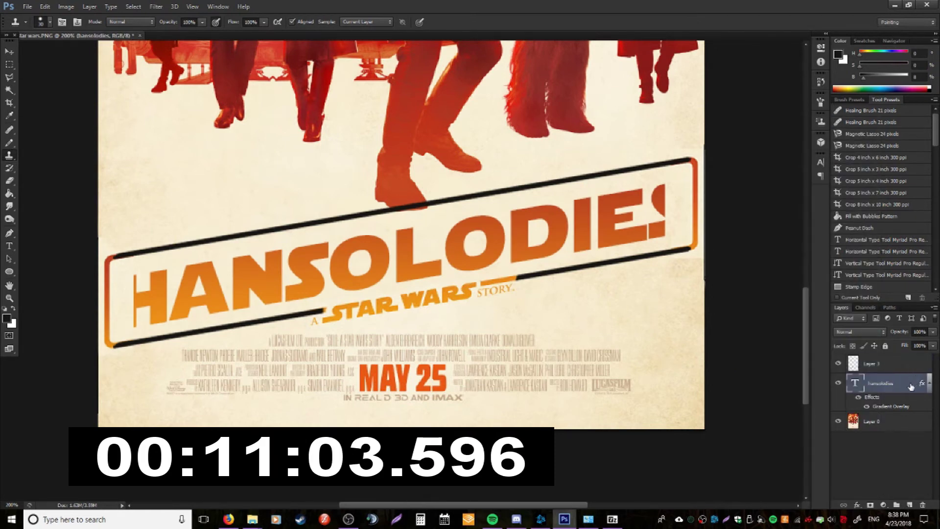
right_click(896, 367)
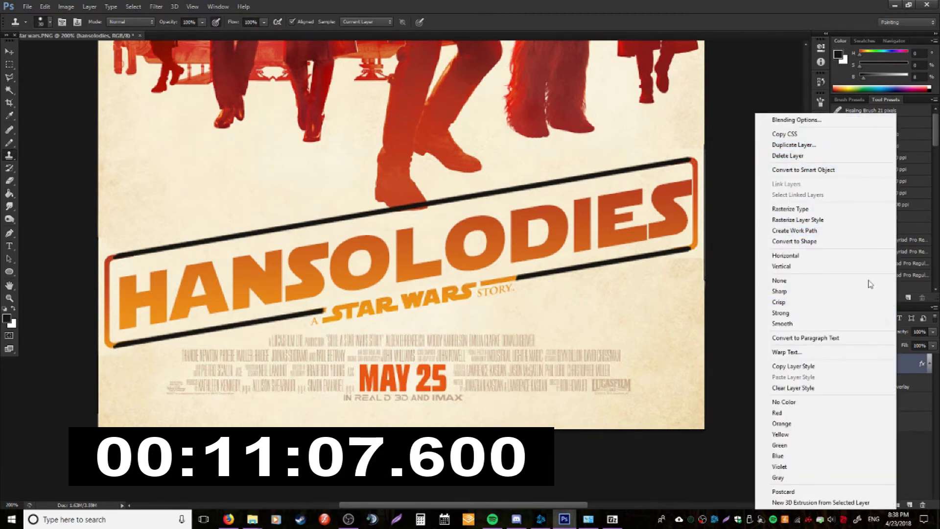
right_click(906, 368)
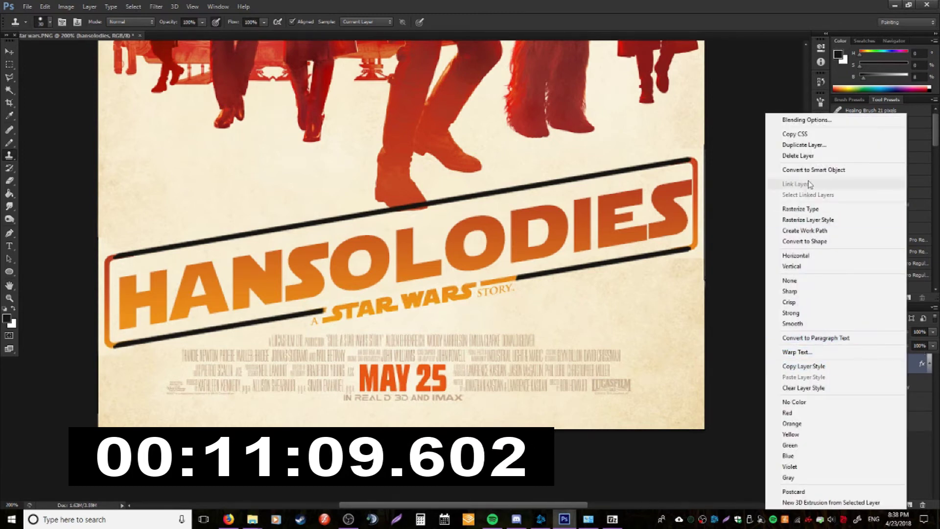
left_click(801, 209)
right_click(872, 364)
left_click(757, 356)
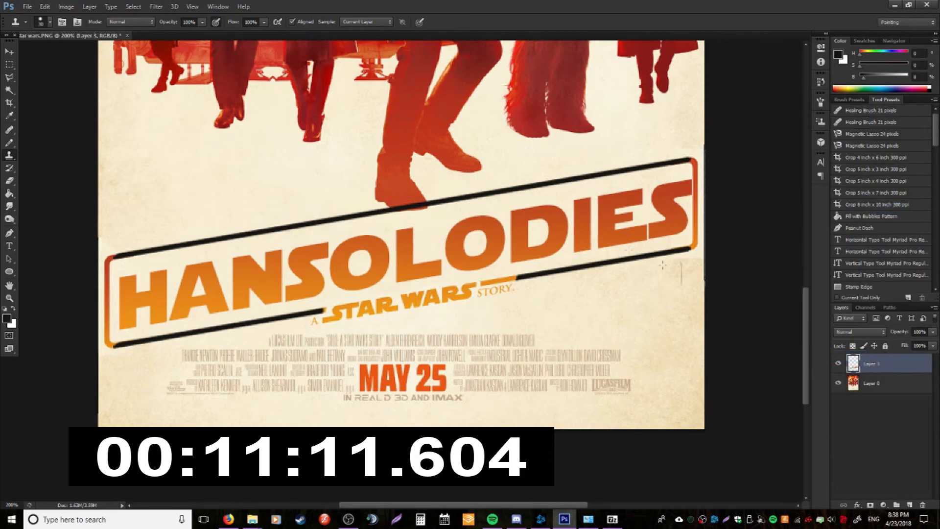
Step: Toggle the merged title layer's visibility to check it, then select the poster background
right_click(890, 362)
left_click(838, 363)
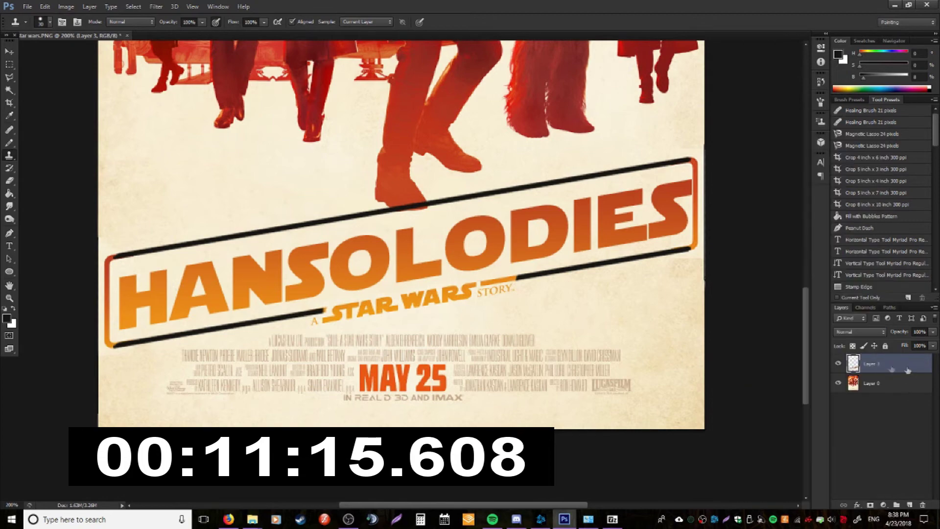
left_click(838, 363)
left_click(838, 363)
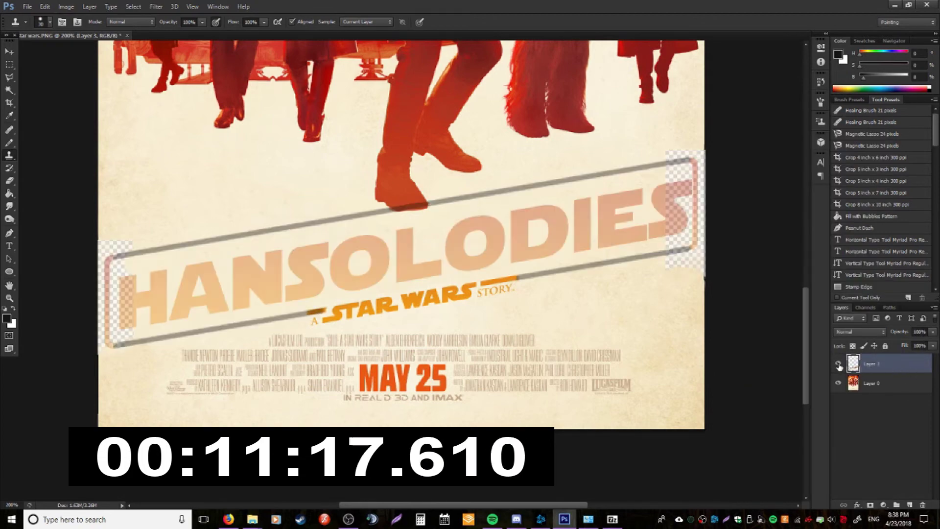
left_click(877, 383)
key("m")
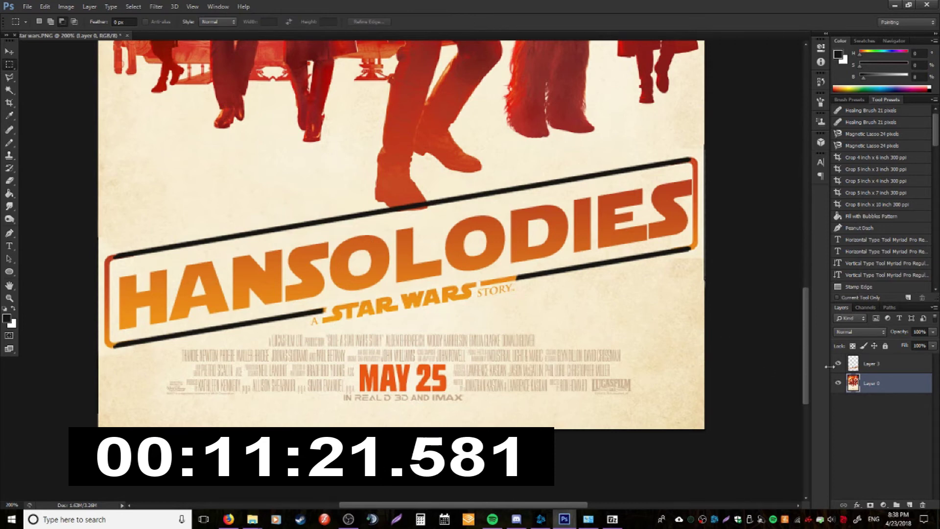
Step: With the title hidden, clone poster texture over the transparent patch on the left edge
left_click(837, 364)
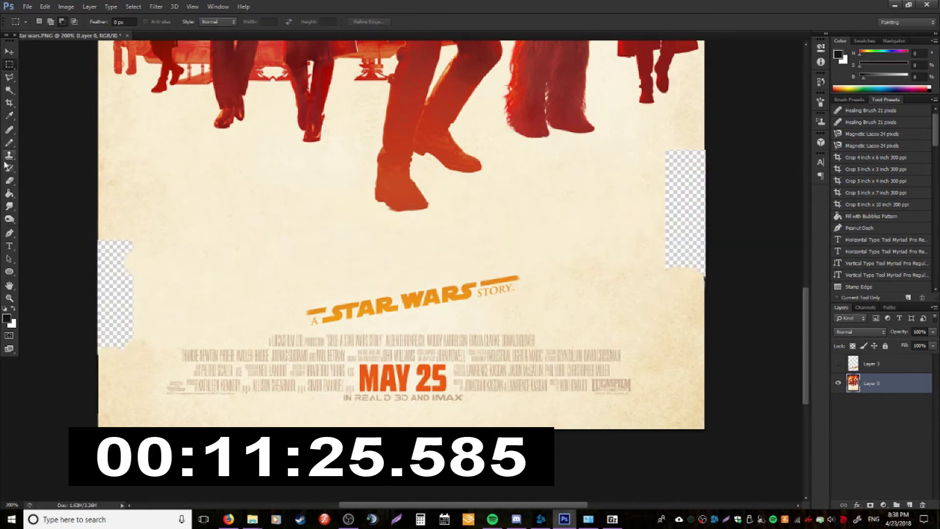
left_click(7, 156)
mouse_move(159, 241)
left_mouse_down()
mouse_move(77, 260)
mouse_move(106, 275)
mouse_move(105, 309)
mouse_move(92, 325)
mouse_move(105, 336)
mouse_move(95, 316)
left_mouse_up()
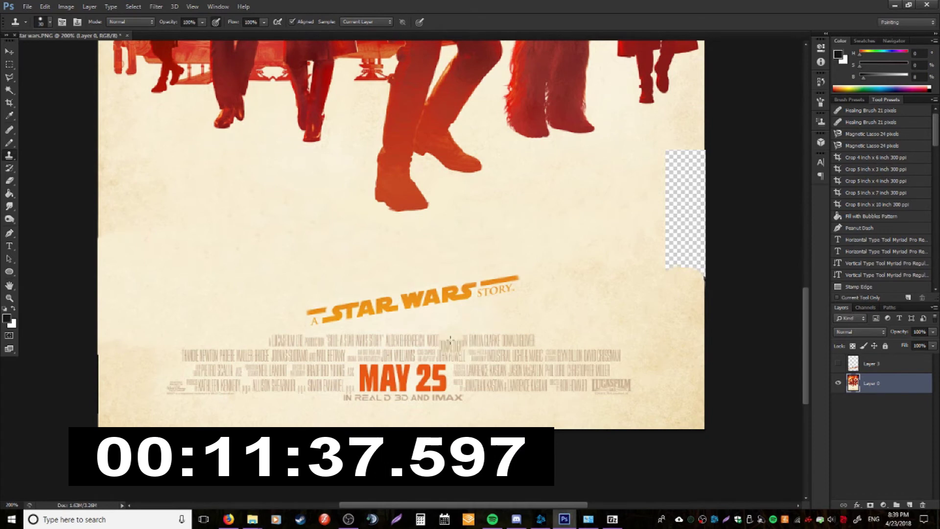
Step: Cut the A Star Wars Story logo area out of the background and show the title again
left_click(9, 64)
left_click_drag(291, 275, 526, 328)
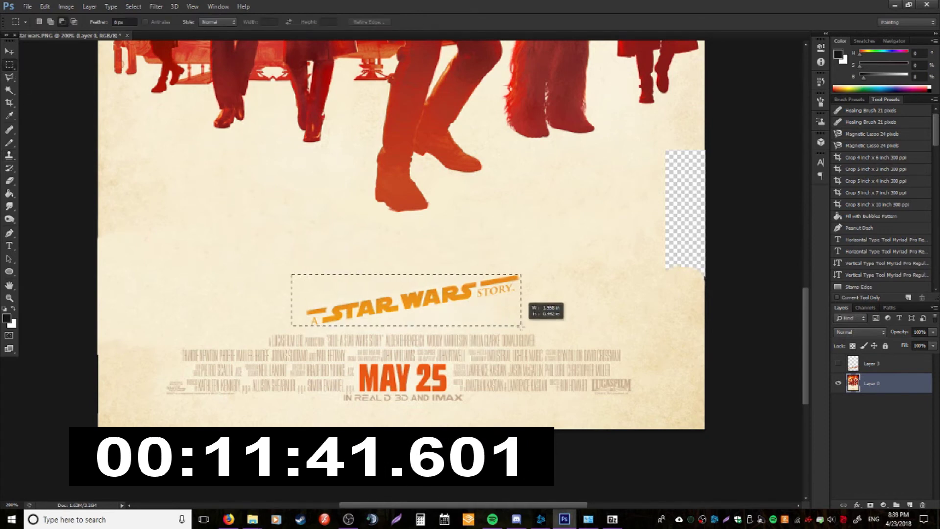
key("Delete")
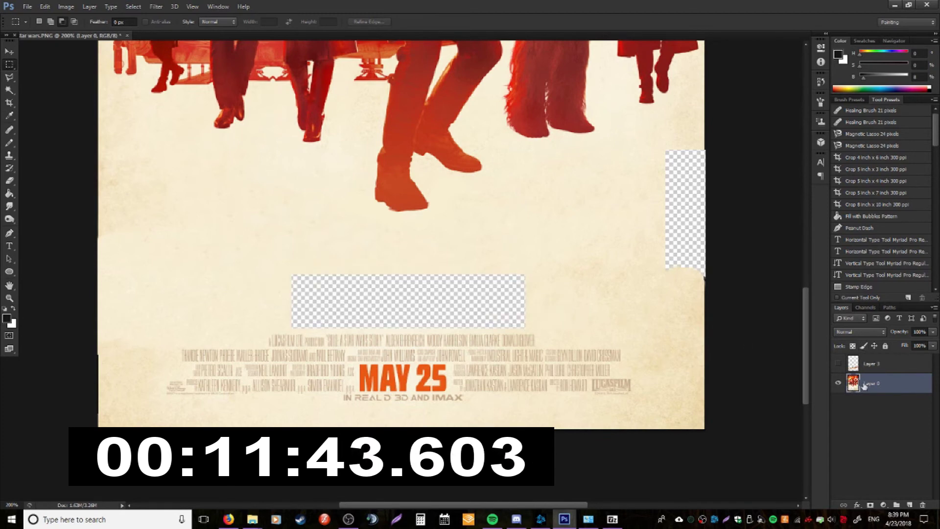
left_click(838, 364)
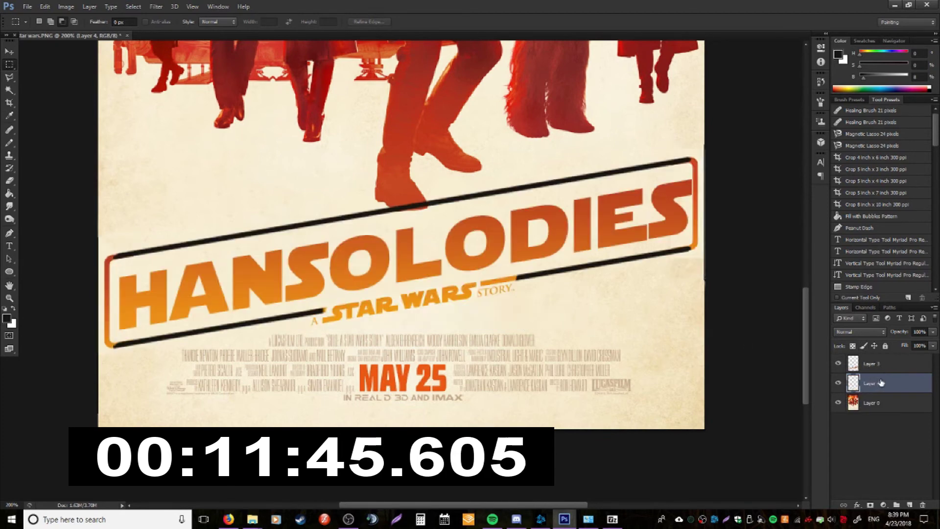
right_click(882, 364)
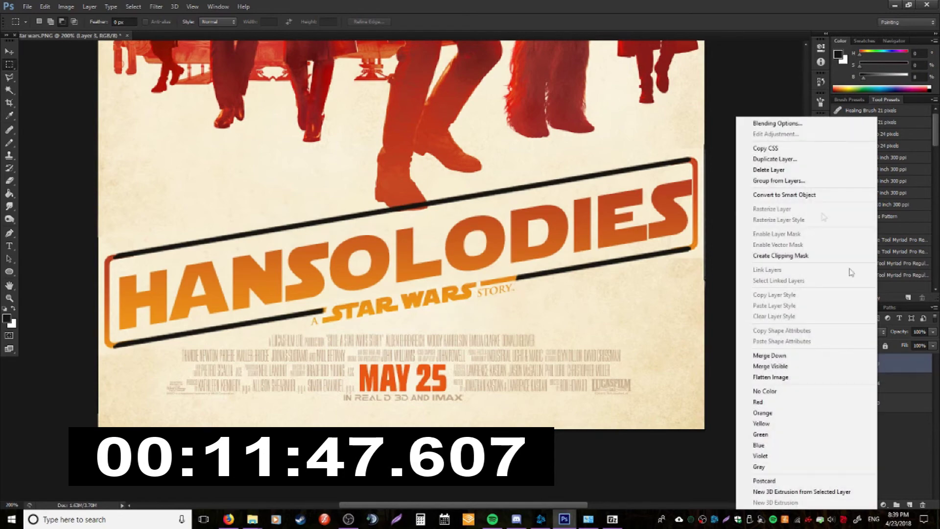
Step: Try a red Color Overlay on the title layer, then remove it and cancel
left_click(793, 126)
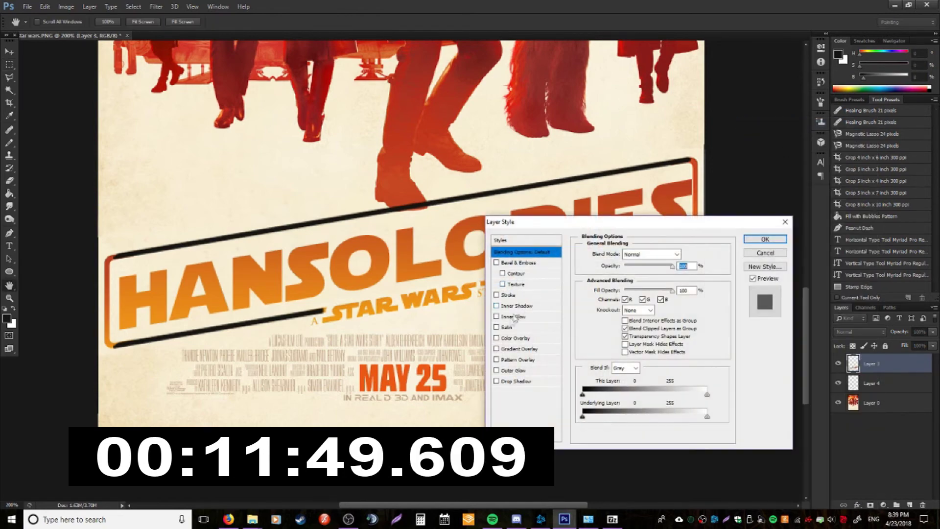
left_click(512, 338)
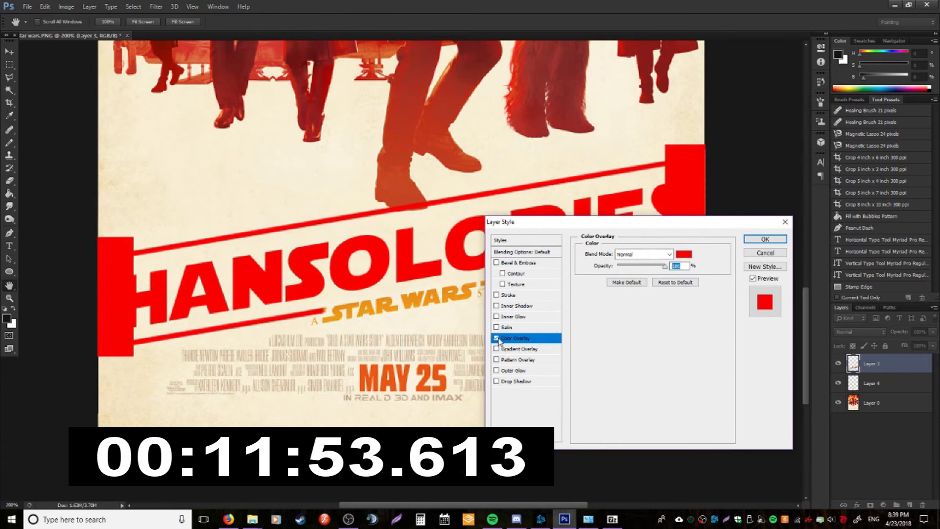
left_click(497, 339)
left_click(766, 247)
Step: Undo the logo cut and add the gradient hansolodies layer above Layer 3
key("ctrl+alt+z")
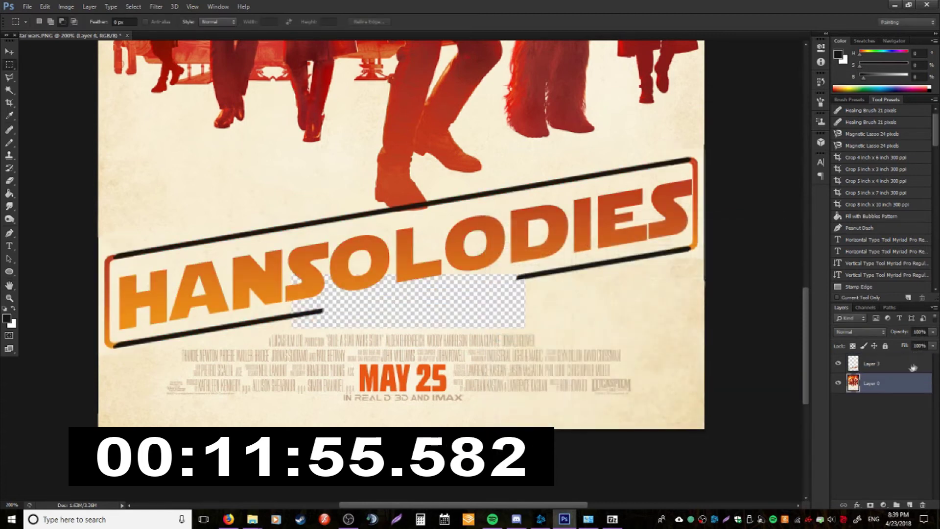
key("ctrl+alt+z")
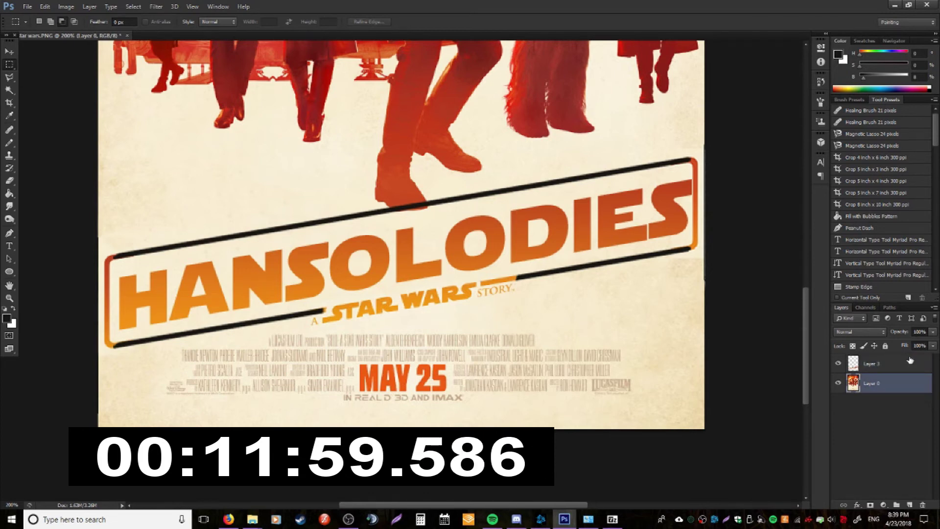
left_click_drag(909, 356, 892, 369)
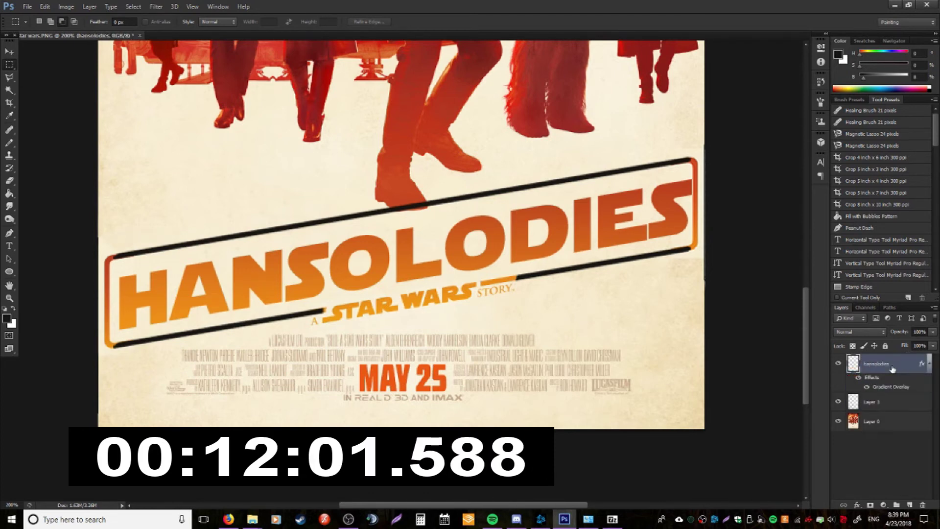
Step: Copy the hansolodies Gradient Overlay style and paste it onto Layer 3
right_click(892, 368)
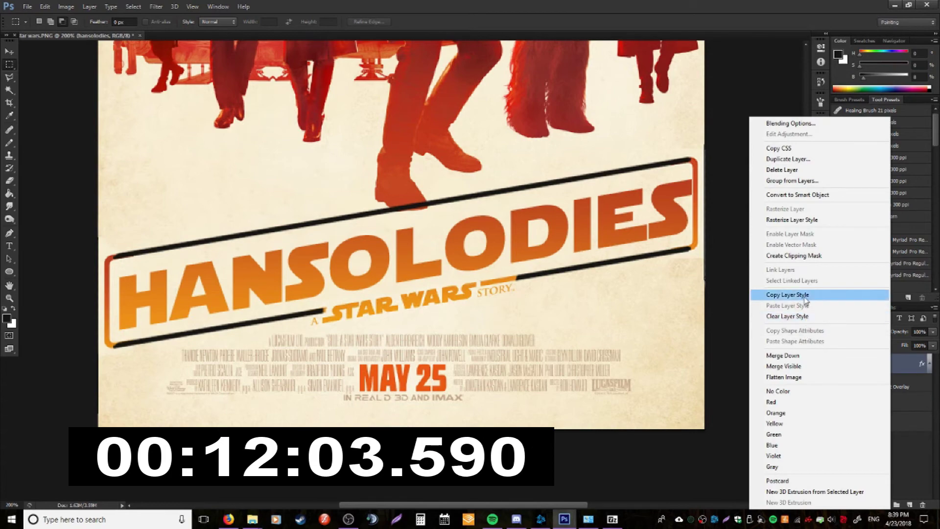
left_click(833, 295)
right_click(882, 402)
left_click(833, 253)
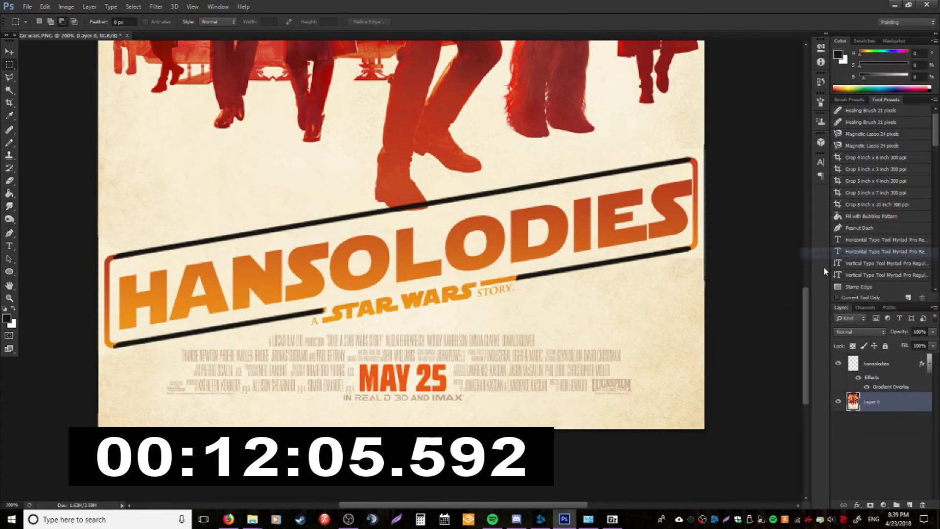
key("ctrl+z")
left_click(897, 366)
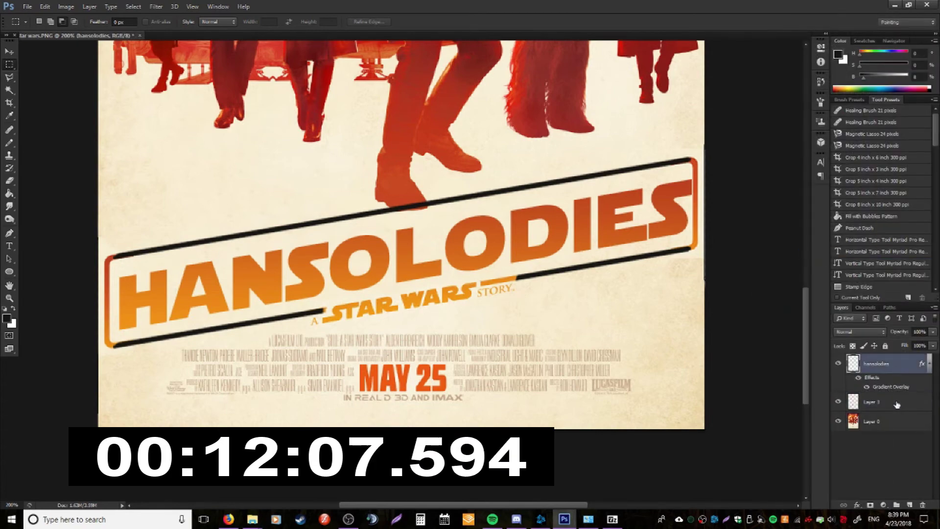
right_click(898, 404)
left_click(845, 198)
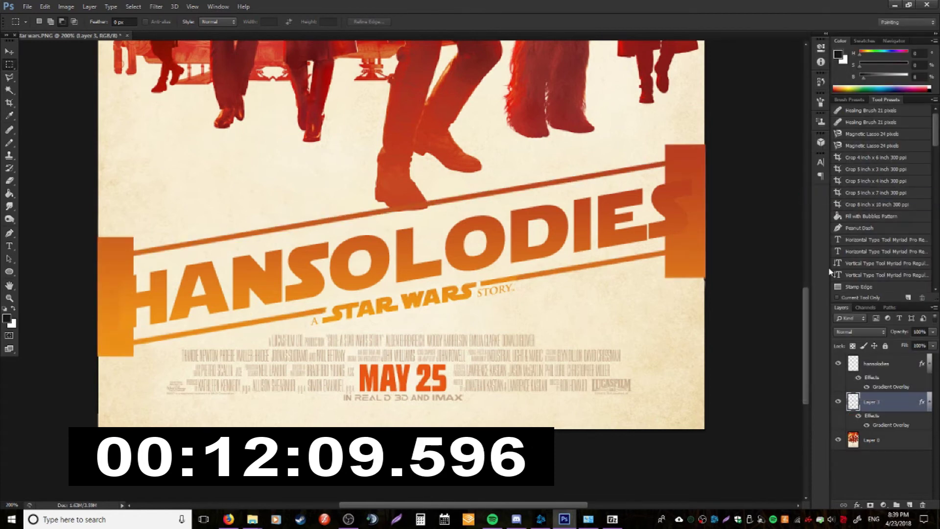
left_click(839, 402)
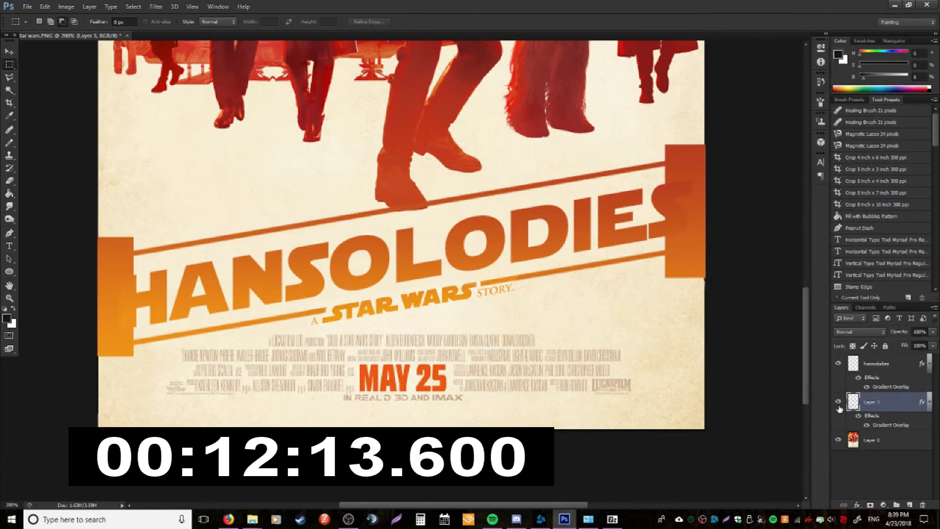
Step: Magic Wand select the frame's left bracket piece and delete it
left_click(9, 90)
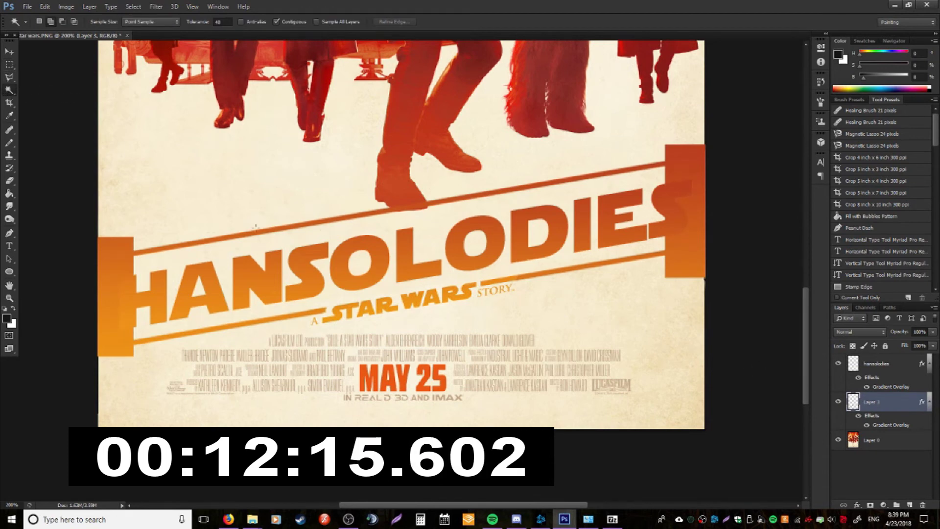
left_click(123, 264)
key("Delete")
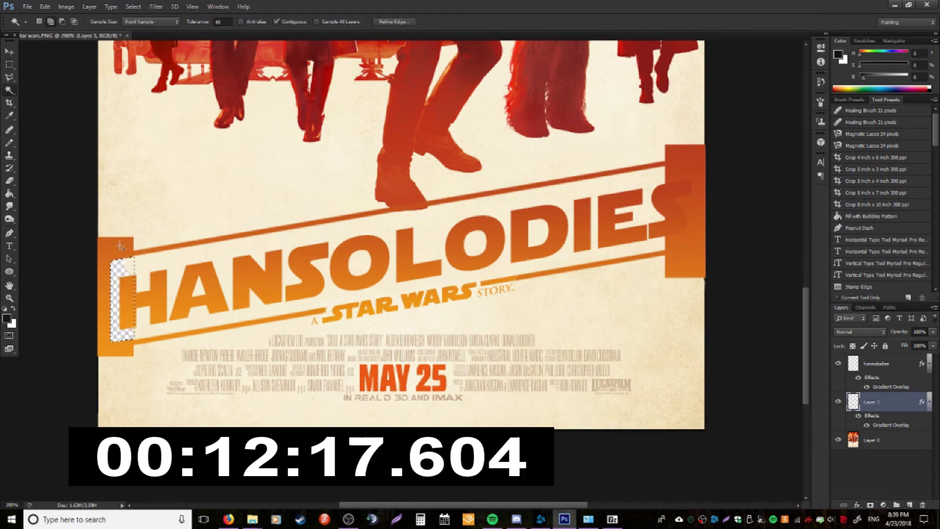
Step: Magic Wand and delete the orange bar pieces at the frame's left and right ends
left_click(121, 246)
key("Delete")
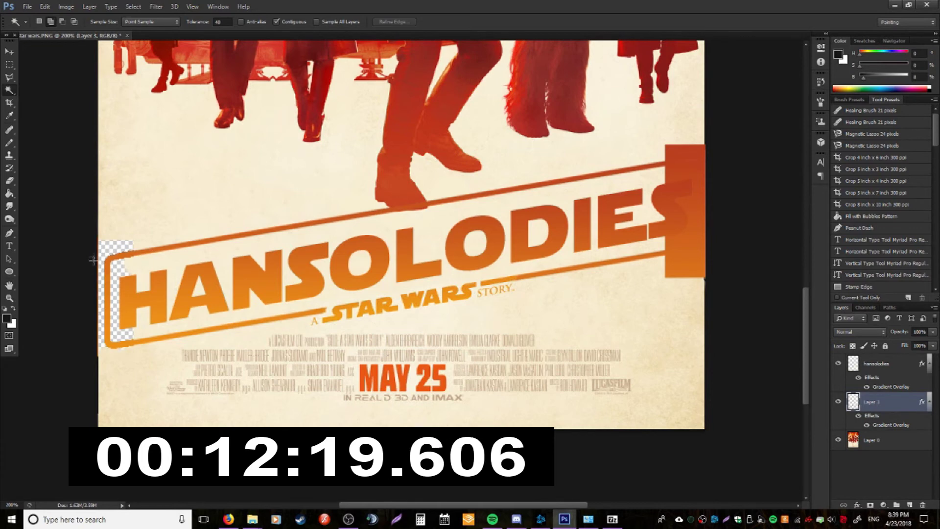
left_click(675, 173)
key("Delete")
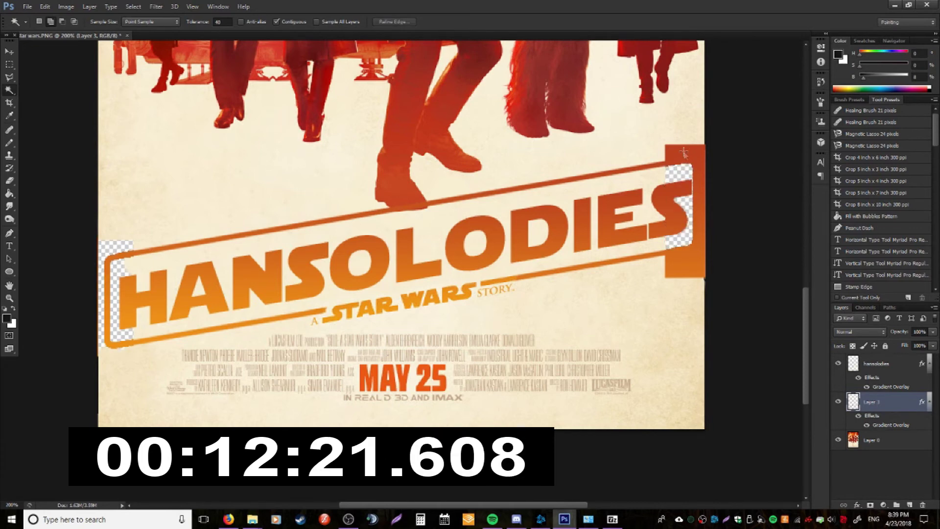
left_click(683, 152)
key("Delete")
Step: Undo the bar deletions with Ctrl+Alt+Z, then select both orange end bars together
key("e")
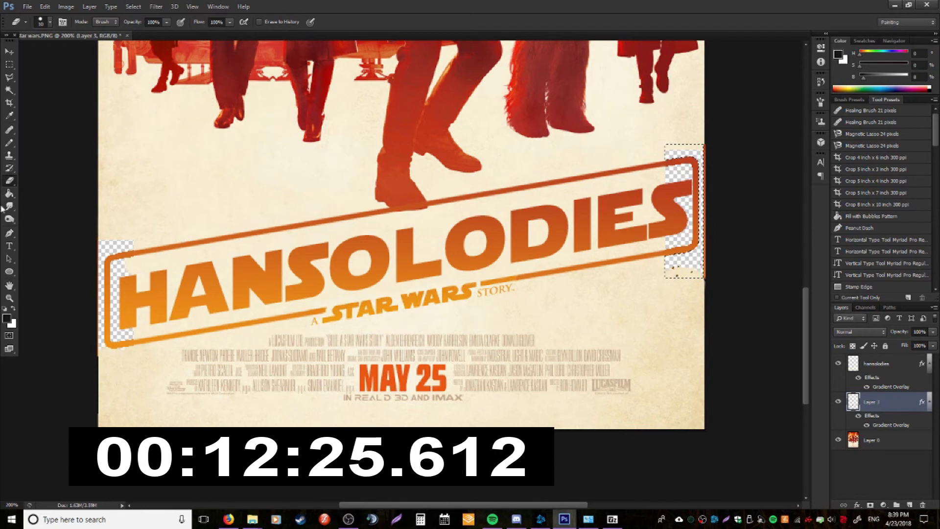
key("ctrl+alt+z")
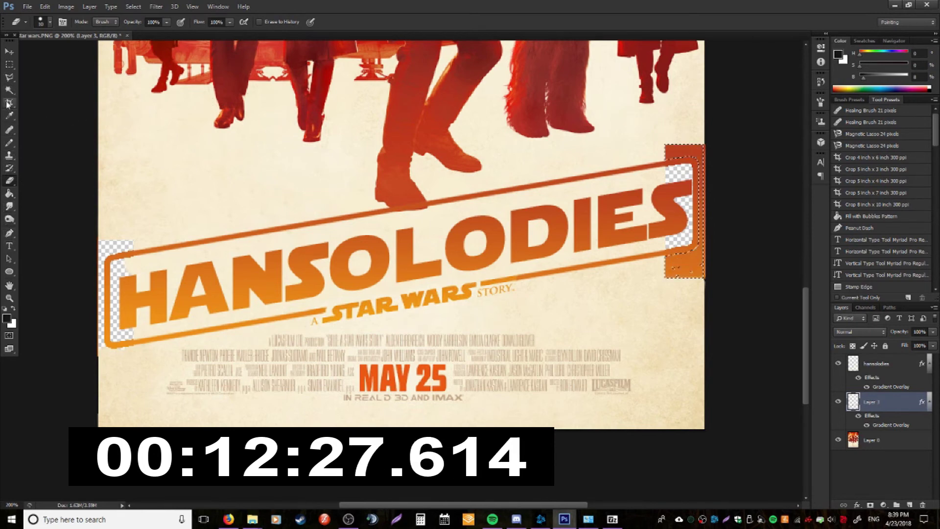
key("ctrl+alt+z")
key("ctrl+alt+z")
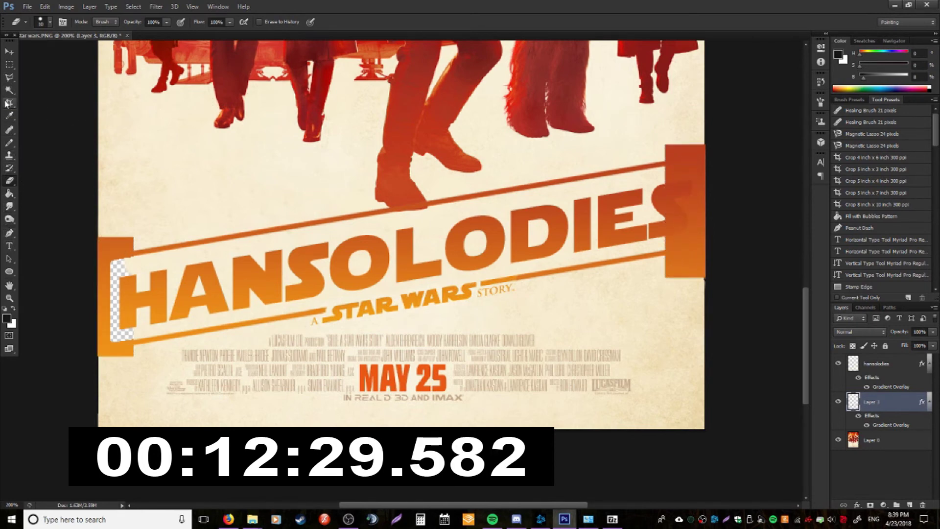
key("ctrl+alt+z")
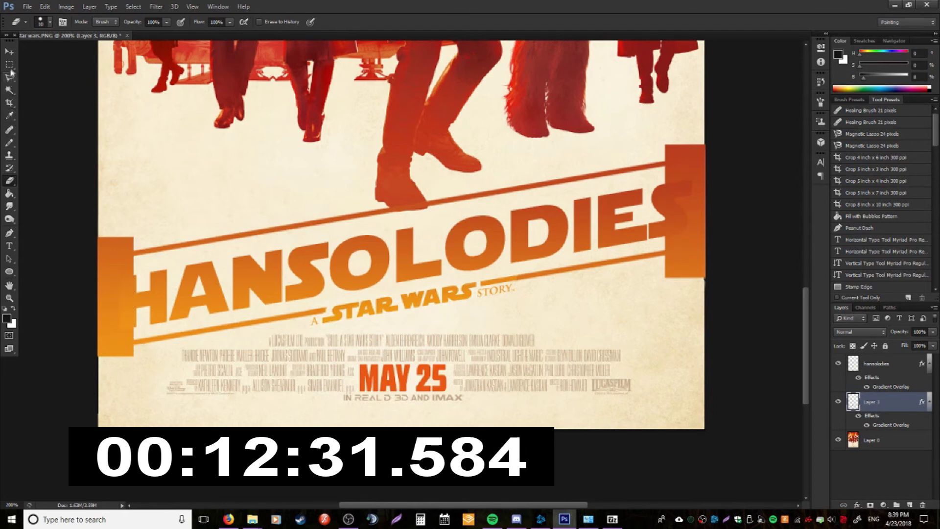
left_click(9, 91)
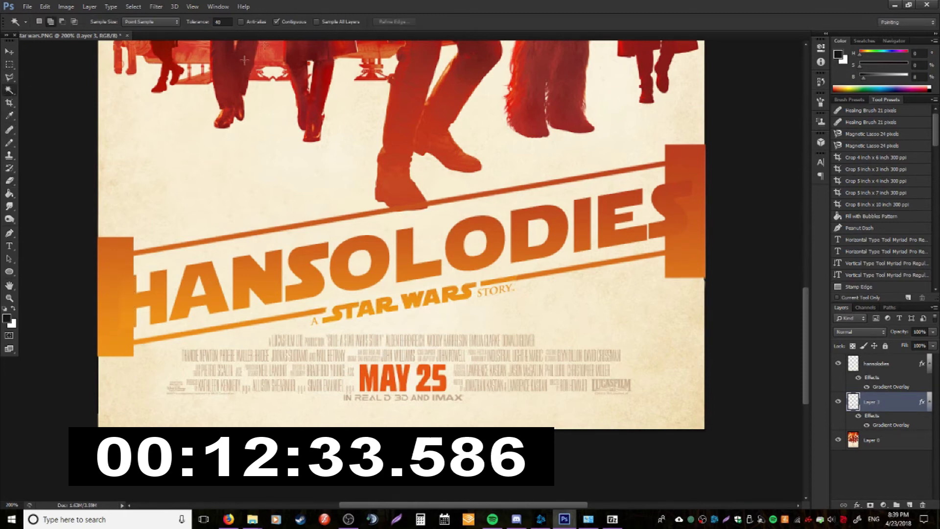
left_click(124, 263)
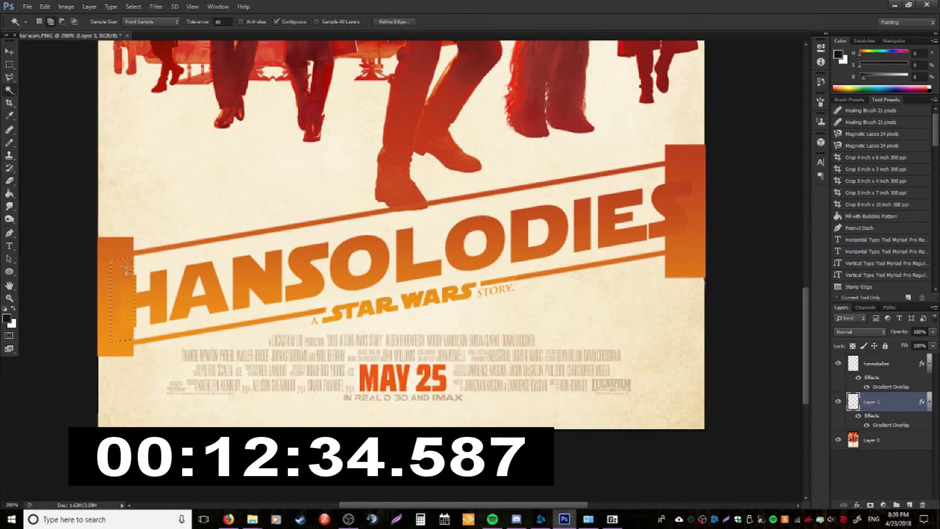
left_click(675, 179, "shift")
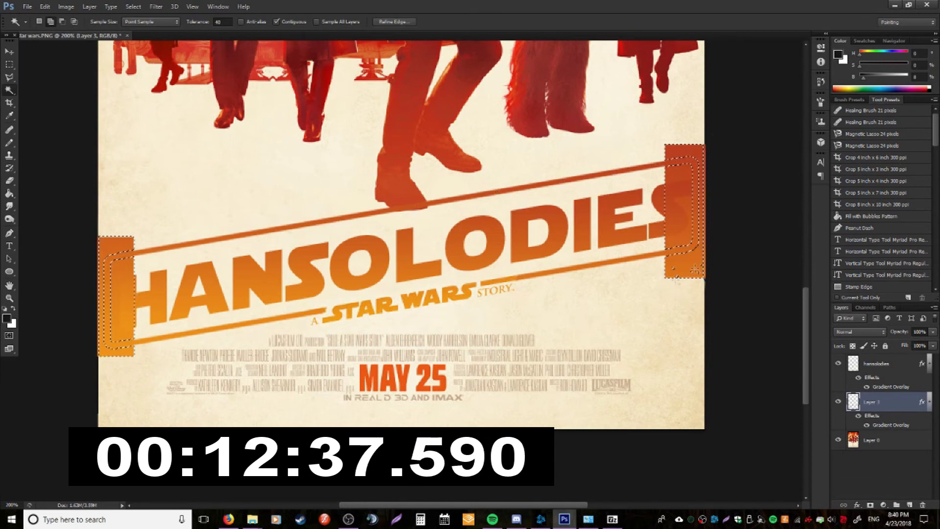
Step: Refine the end-bar selection with Smooth 8 and Contrast 64%, then delete it
left_click(395, 21)
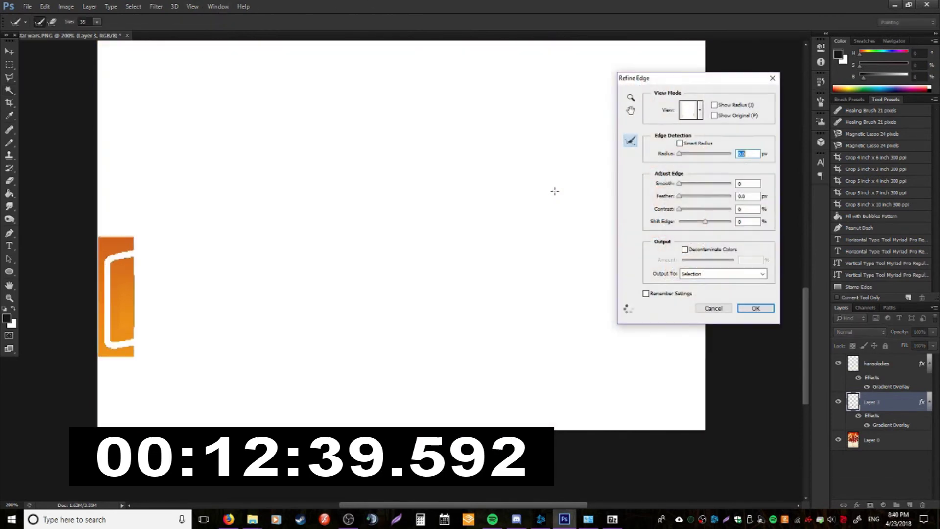
left_click_drag(679, 183, 734, 184)
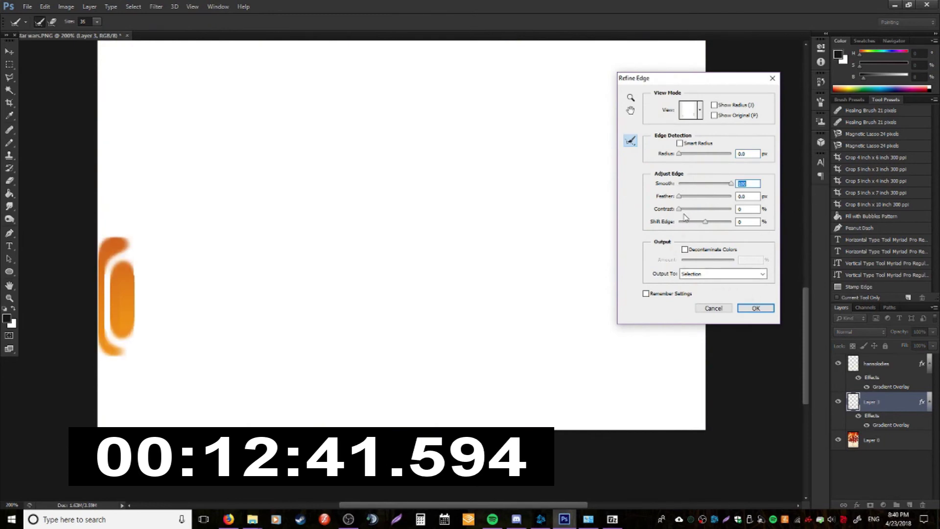
mouse_move(731, 183)
left_mouse_down()
mouse_move(689, 184)
mouse_move(778, 229)
left_mouse_up()
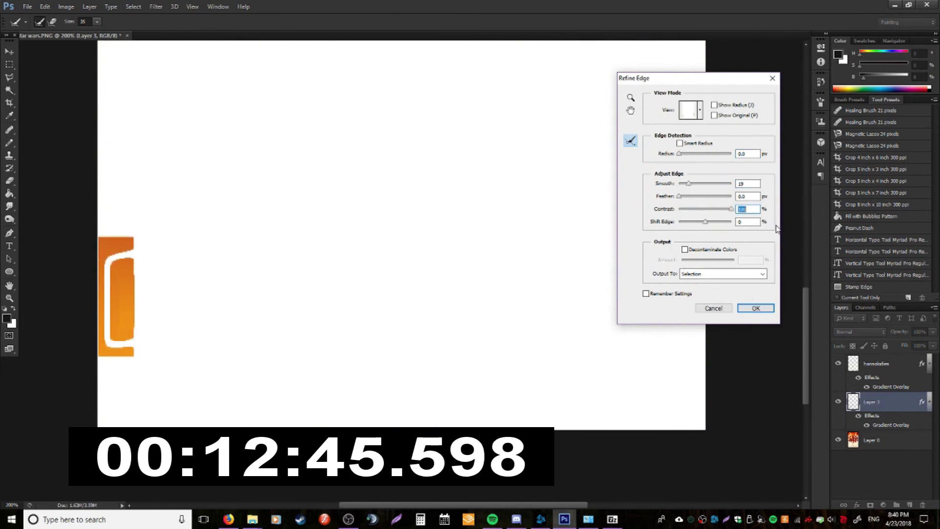
mouse_move(689, 183)
left_mouse_down()
mouse_move(715, 183)
mouse_move(683, 184)
left_mouse_up()
left_click_drag(731, 209, 713, 210)
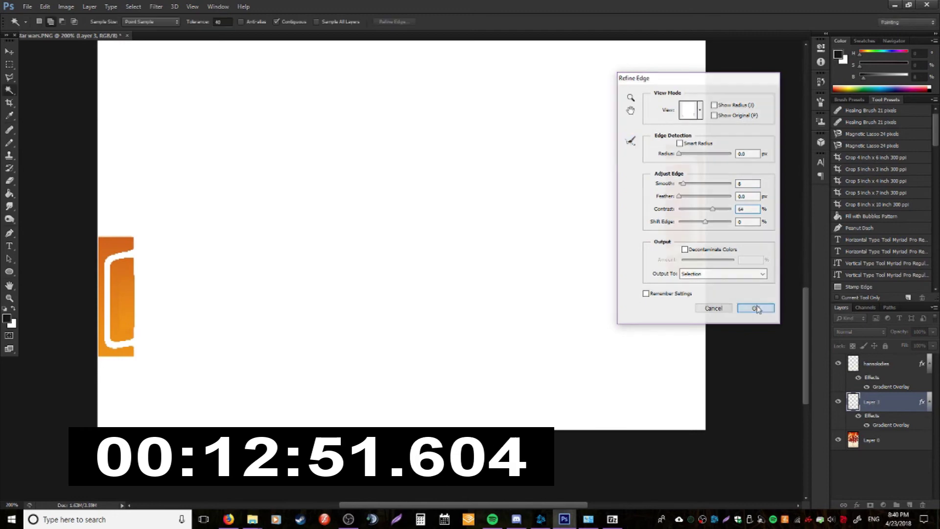
left_click(755, 308)
key("Delete")
key("e")
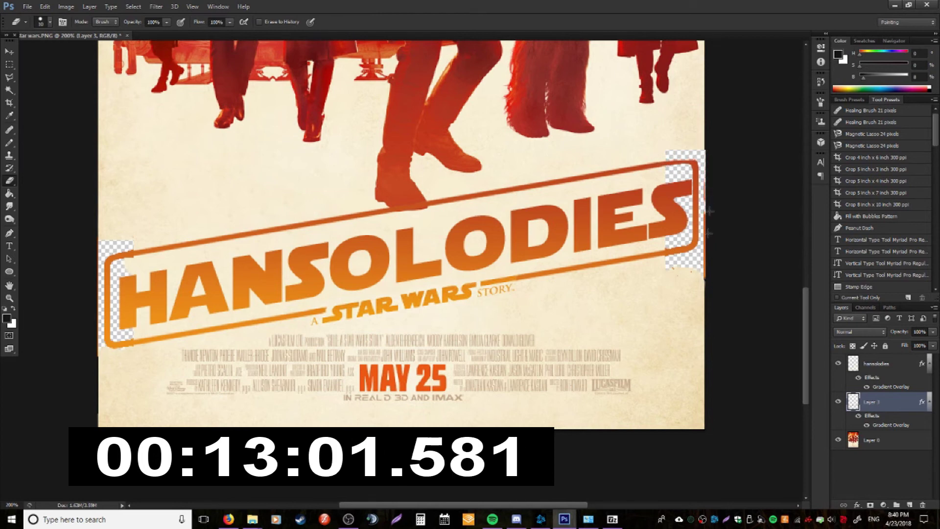
Step: Erase leftover bracket pixels past the frame's right end, then make Layer 0 active
mouse_move(704, 275)
left_mouse_down()
mouse_move(669, 275)
mouse_move(690, 267)
left_mouse_up()
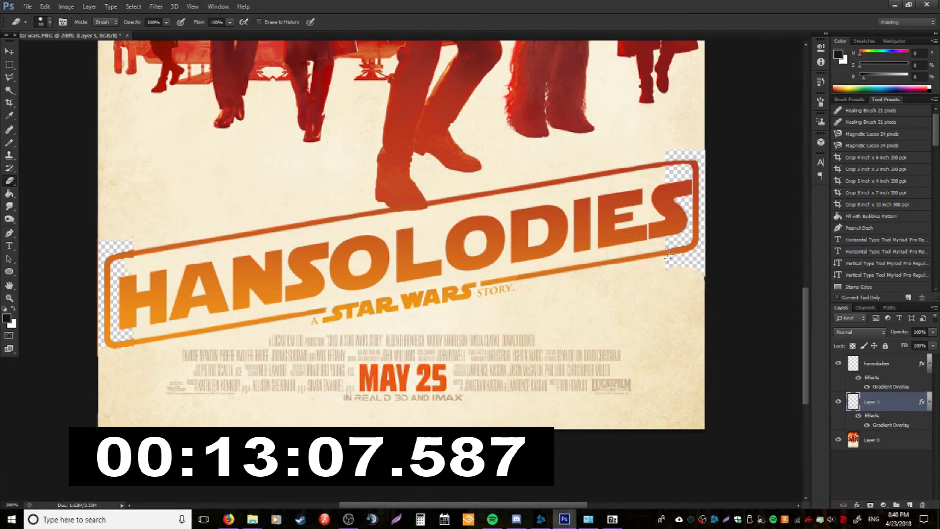
left_click_drag(668, 258, 708, 254)
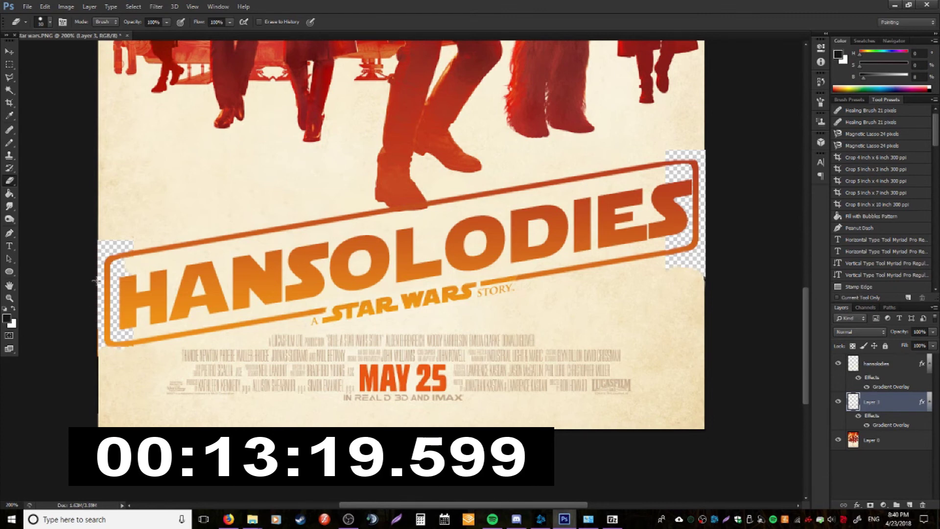
left_click(886, 441)
Step: On Layer 0, sample the poster's cream paper colour as the painting colour
left_click(9, 116)
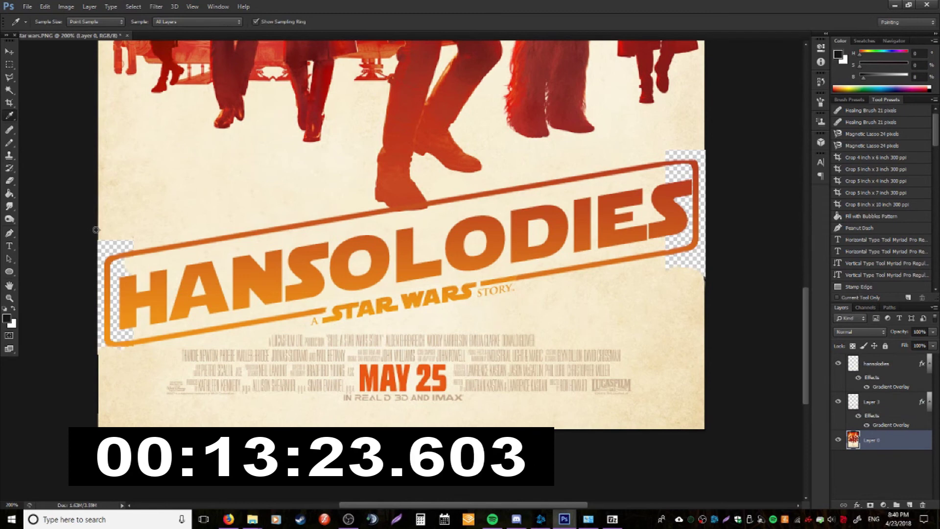
left_click(96, 233)
key("b")
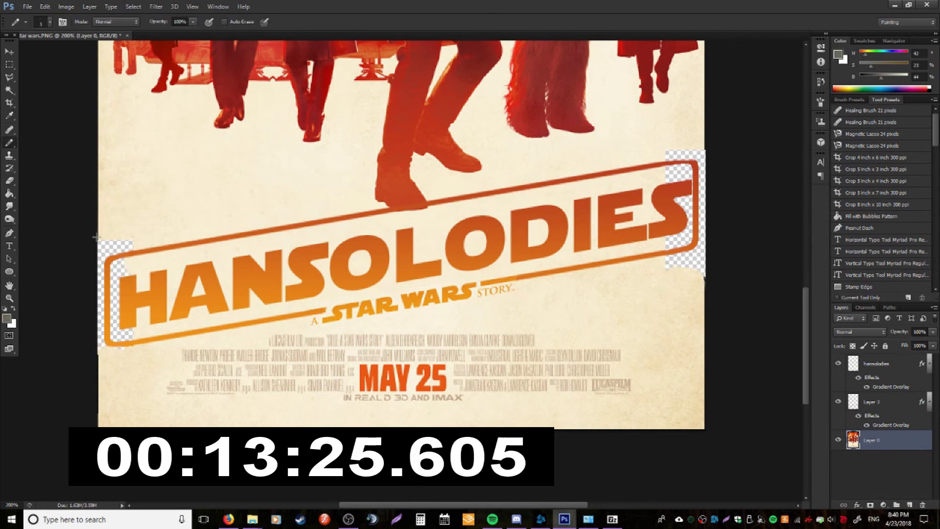
key("alt+bracketright")
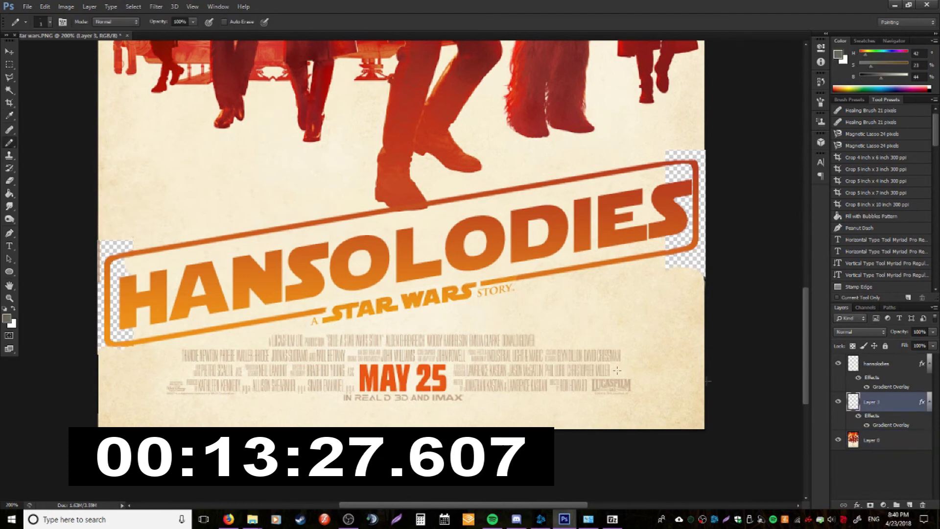
key("alt+bracketleft")
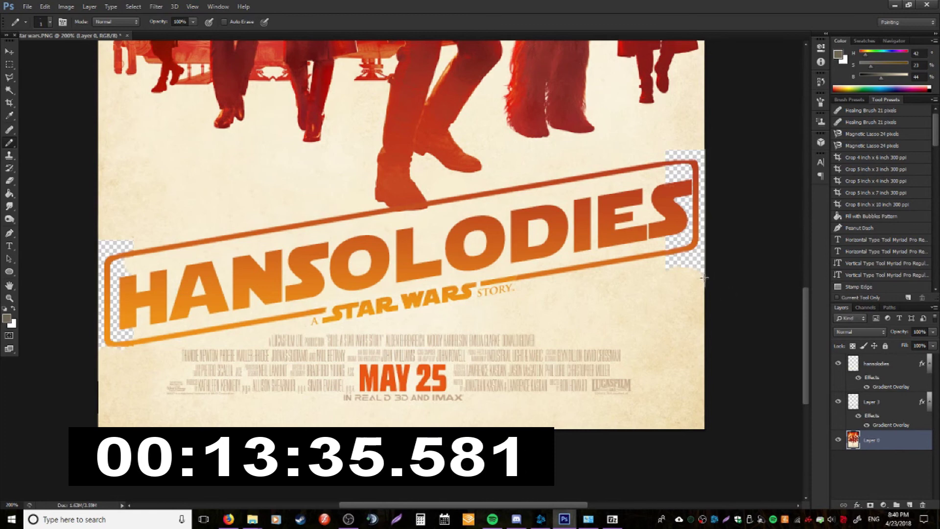
left_click(698, 288, "alt")
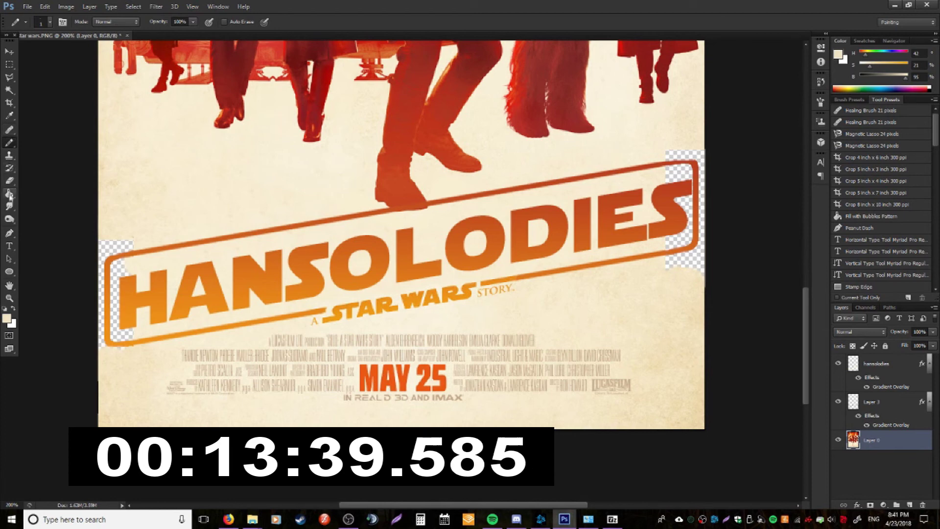
left_click(10, 156)
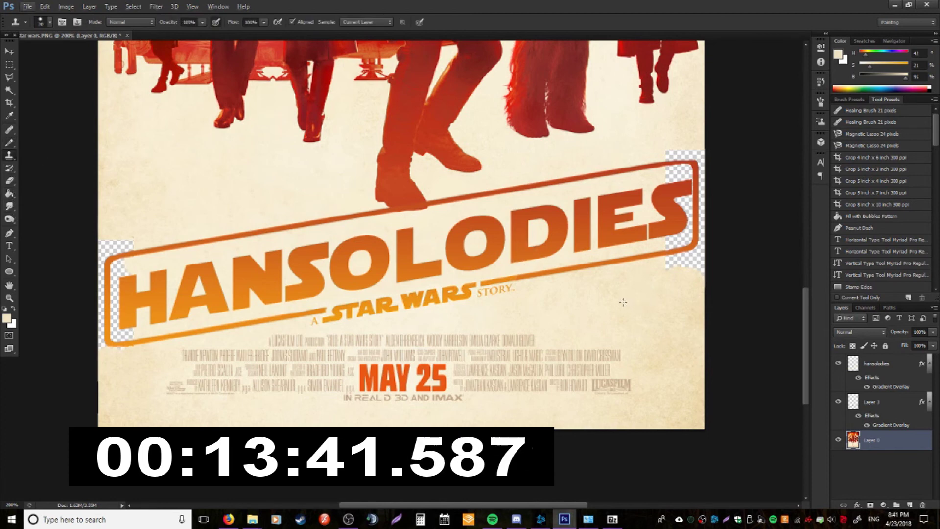
Step: Clone cream poster texture over the transparent strips on the right and left edges
mouse_move(667, 253)
left_mouse_down()
mouse_move(682, 252)
mouse_move(674, 152)
left_mouse_up()
left_click_drag(661, 245, 691, 261)
left_click_drag(692, 149, 698, 244)
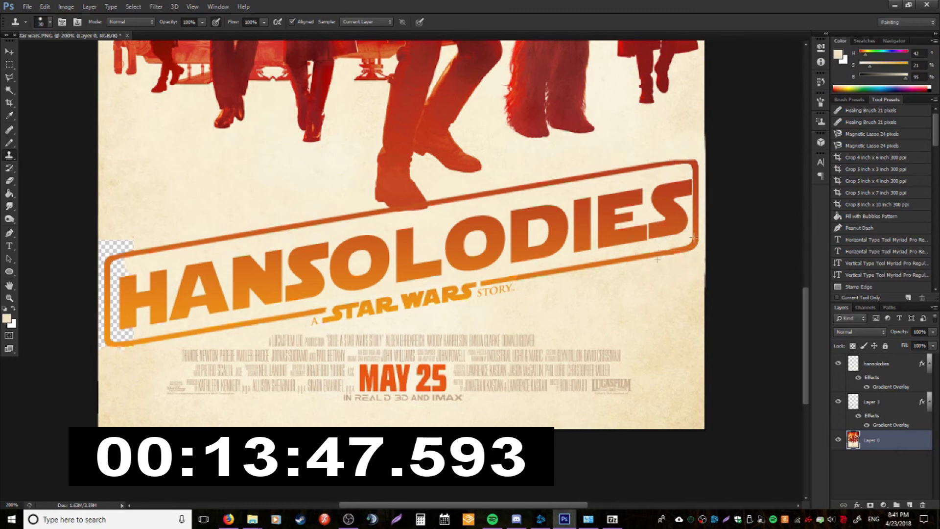
left_click_drag(690, 161, 700, 240)
left_click_drag(687, 271, 692, 148)
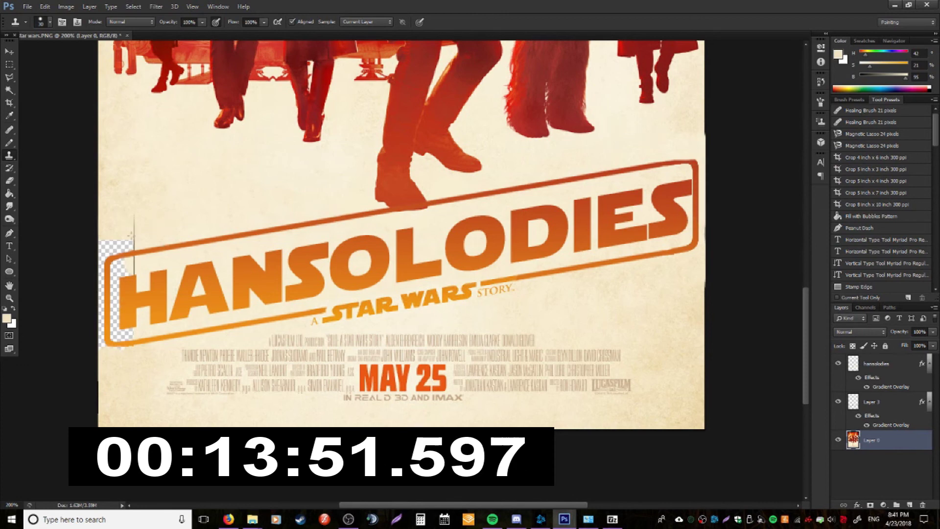
mouse_move(119, 269)
left_mouse_down()
mouse_move(123, 245)
mouse_move(93, 324)
mouse_move(125, 338)
left_mouse_up()
left_click(285, 174, "alt")
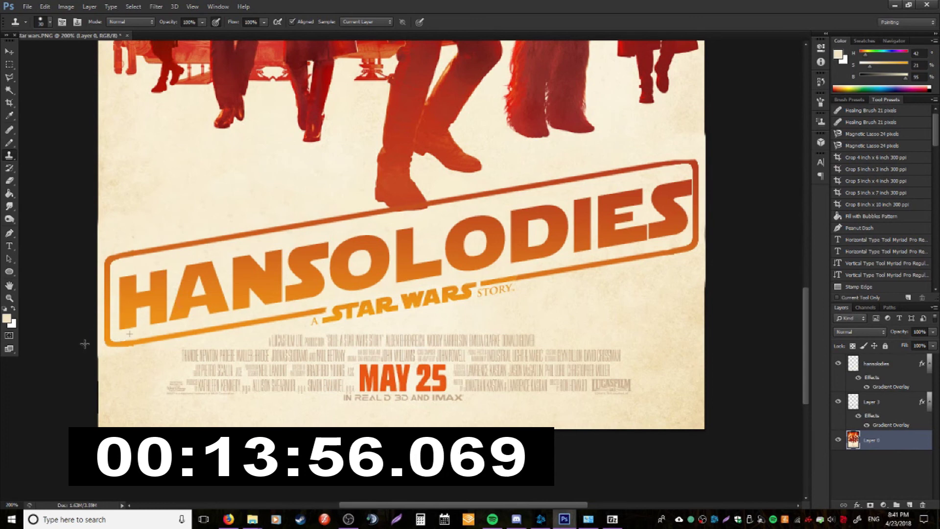
left_click(9, 143)
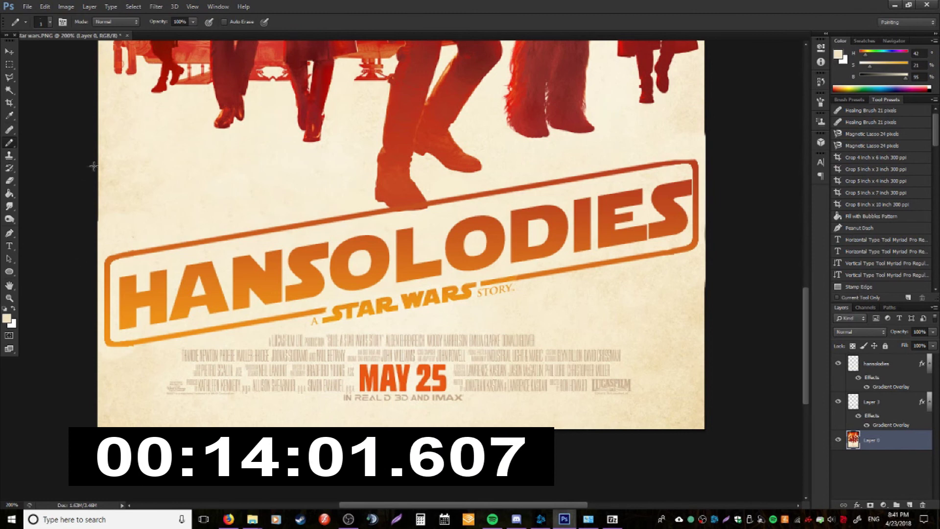
Step: Pencil over the left and right poster edges with sampled tan and near-black
key("i")
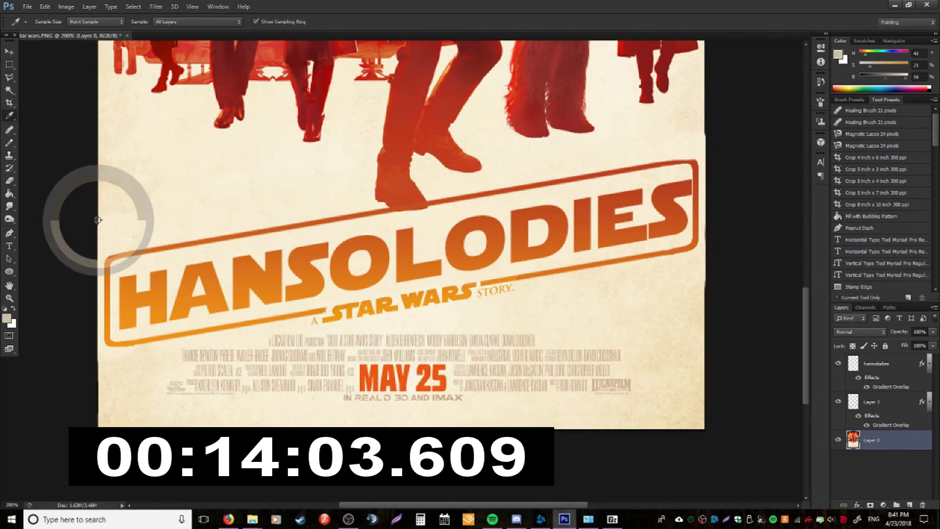
left_click(98, 220)
key("b")
mouse_move(98, 237)
left_mouse_down()
mouse_move(105, 226)
mouse_move(98, 216)
mouse_move(98, 320)
left_mouse_up()
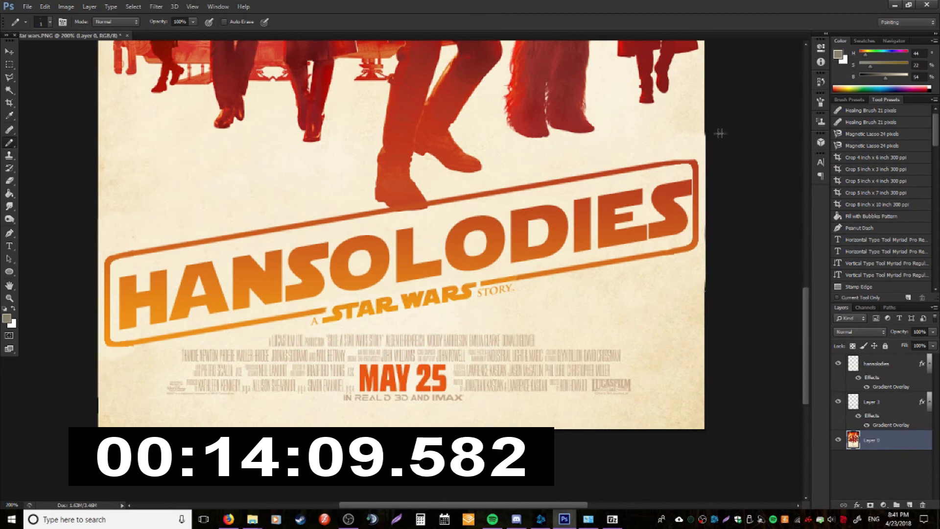
left_click_drag(720, 132, 723, 294)
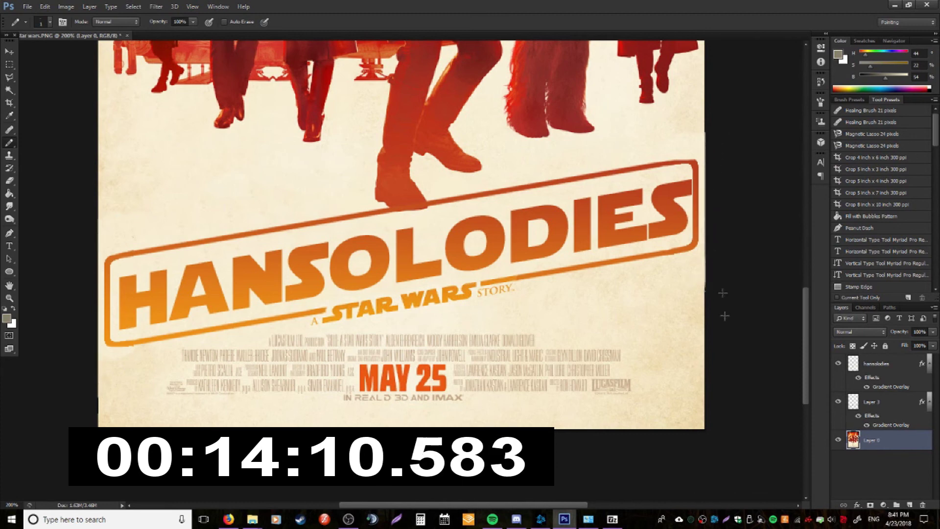
left_click(705, 355, "alt")
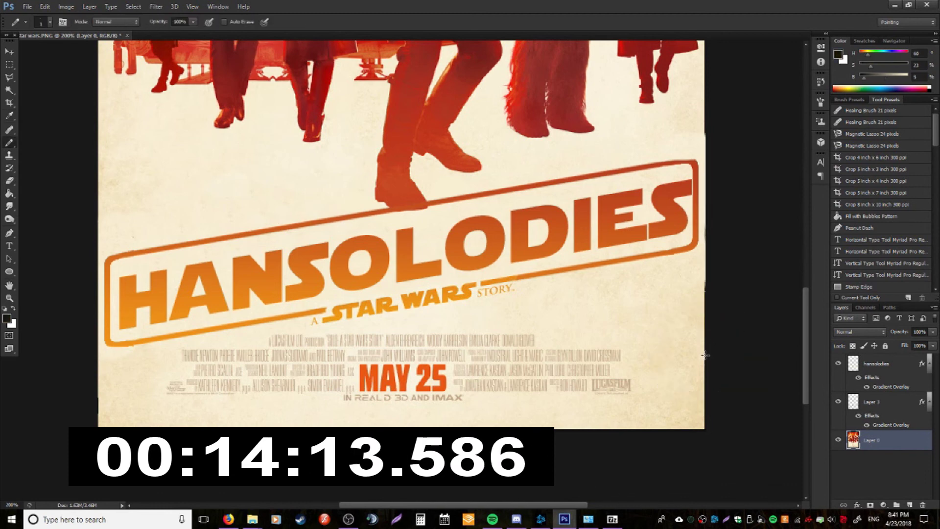
left_click_drag(706, 130, 709, 328)
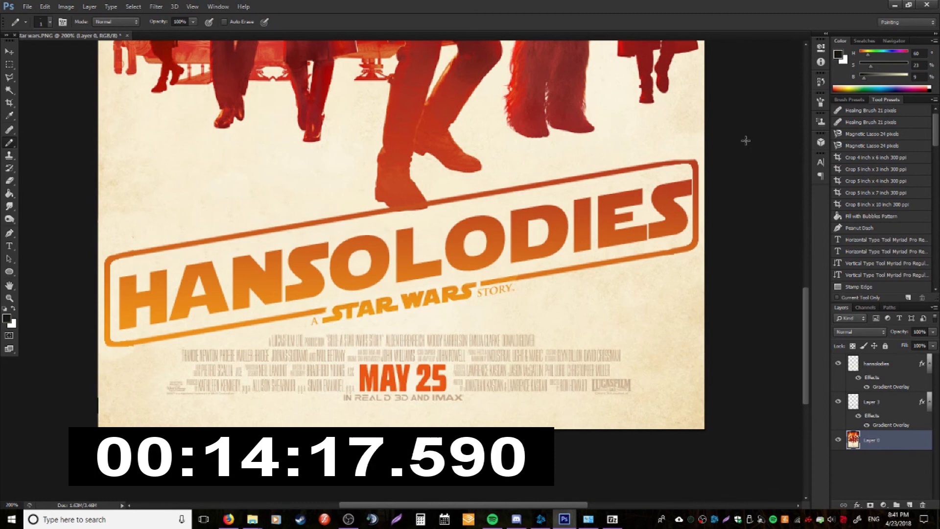
Step: Sample the poster's red-orange colour on Layer 3, then return to Layer 0
left_click(889, 403)
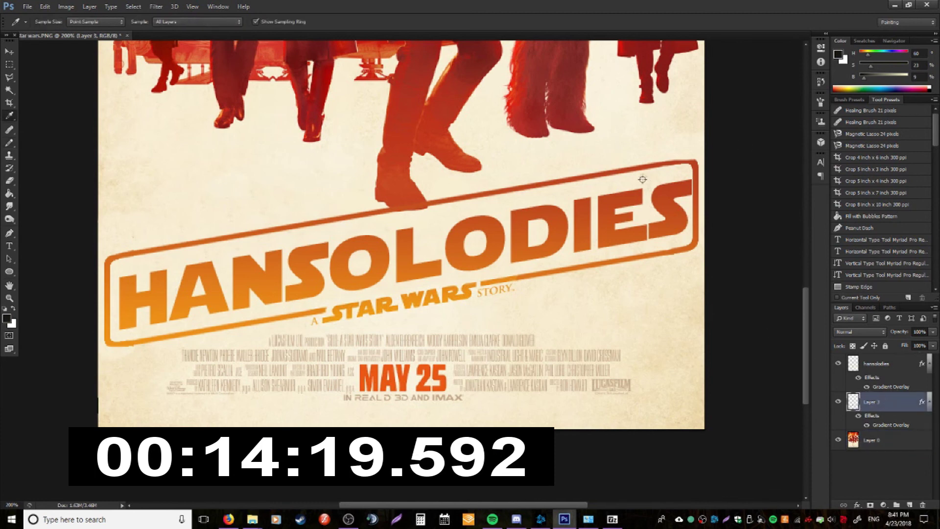
left_click(666, 162, "alt")
key("alt+bracketleft")
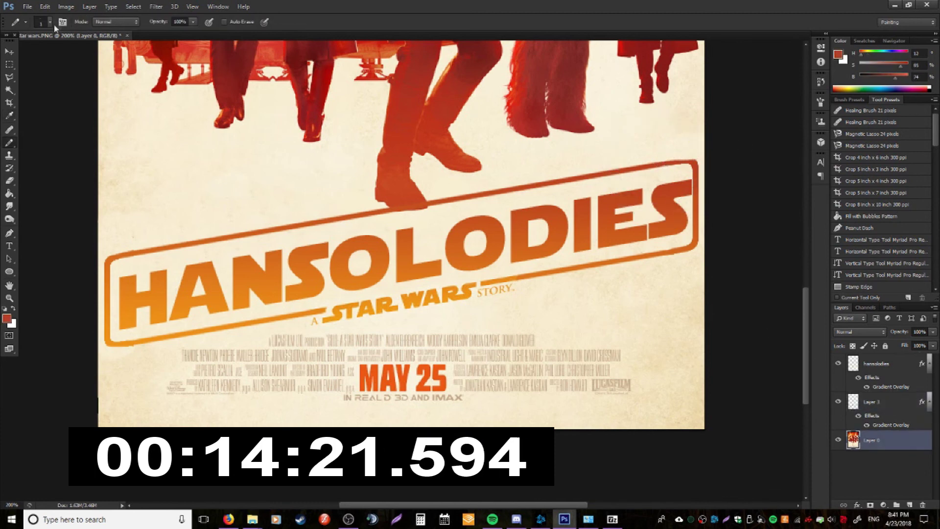
right_click(10, 143)
left_click(51, 141)
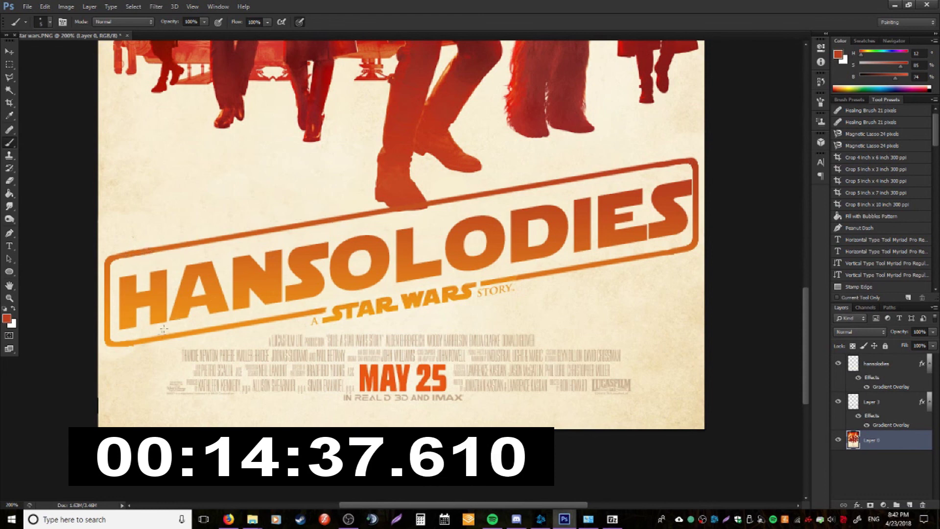
Step: Switch between Layer 3 and Layer 0 to check the framed HANSOLODIES title
left_click(874, 402)
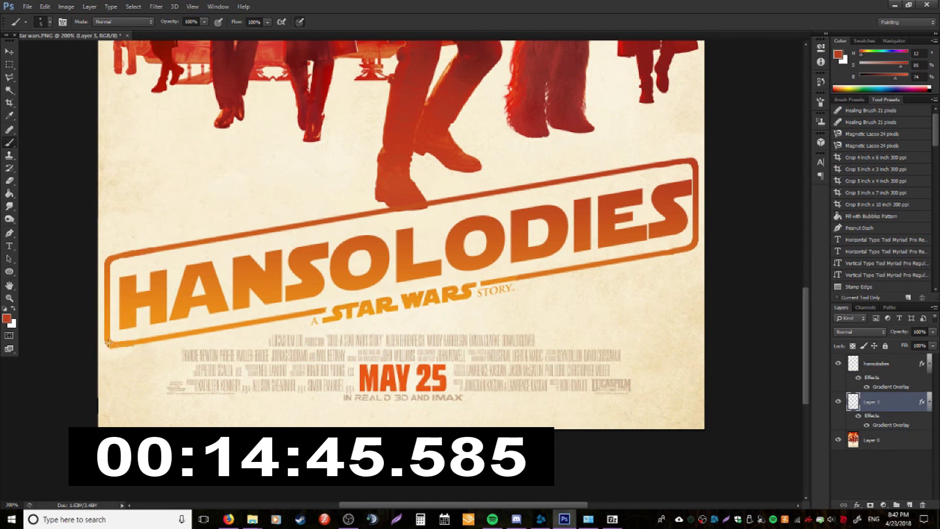
left_click(135, 347, "ctrl")
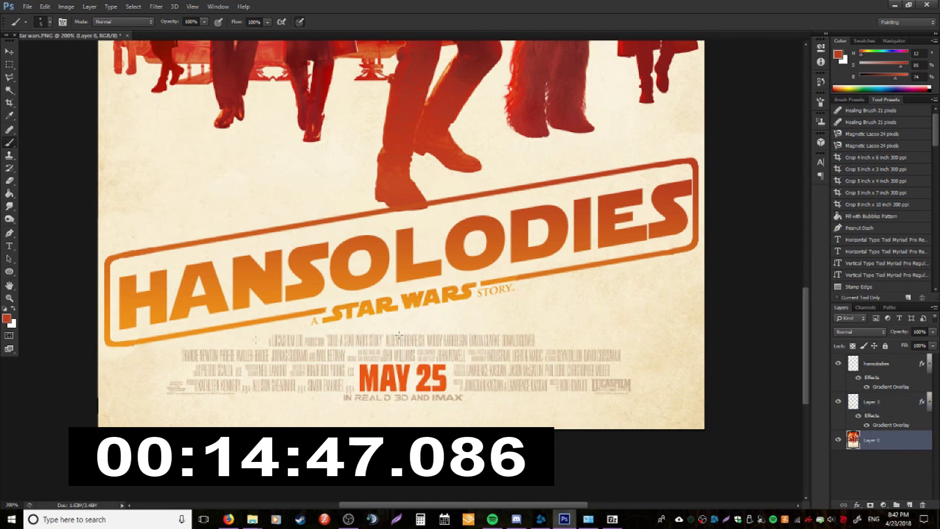
left_click(862, 401)
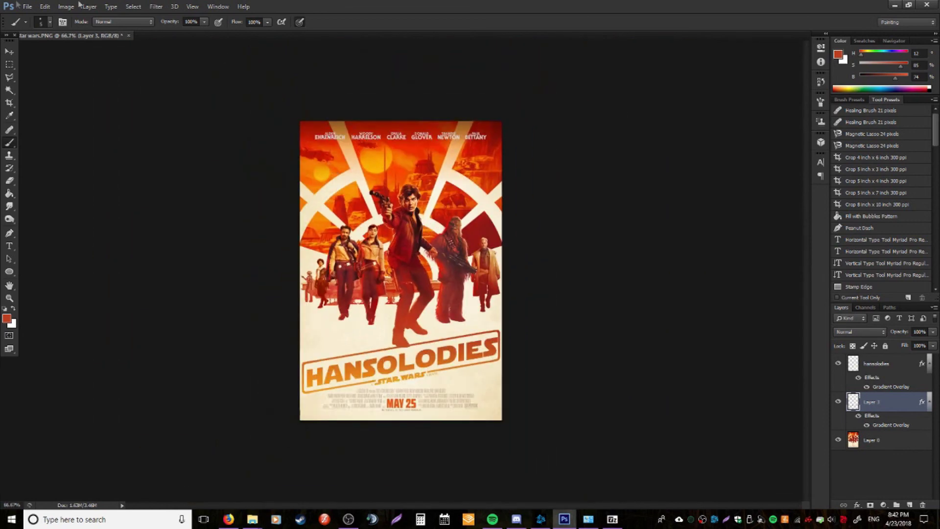
Step: Save the poster as the Photoshop file solo star wars.psd
left_click(28, 6)
left_click(39, 124)
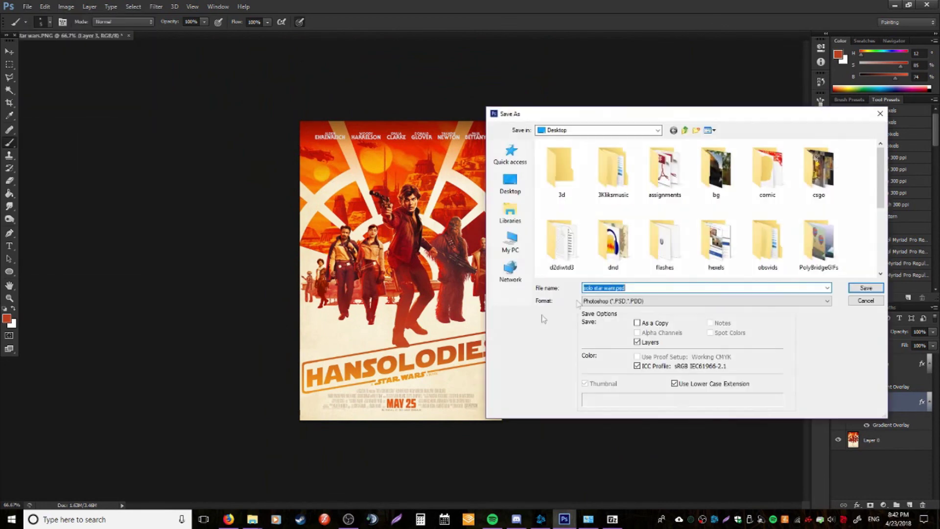
left_click(867, 288)
left_click(585, 165)
Step: Save a PNG copy of the poster, replacing the existing PNG file
left_click(28, 6)
left_click(40, 124)
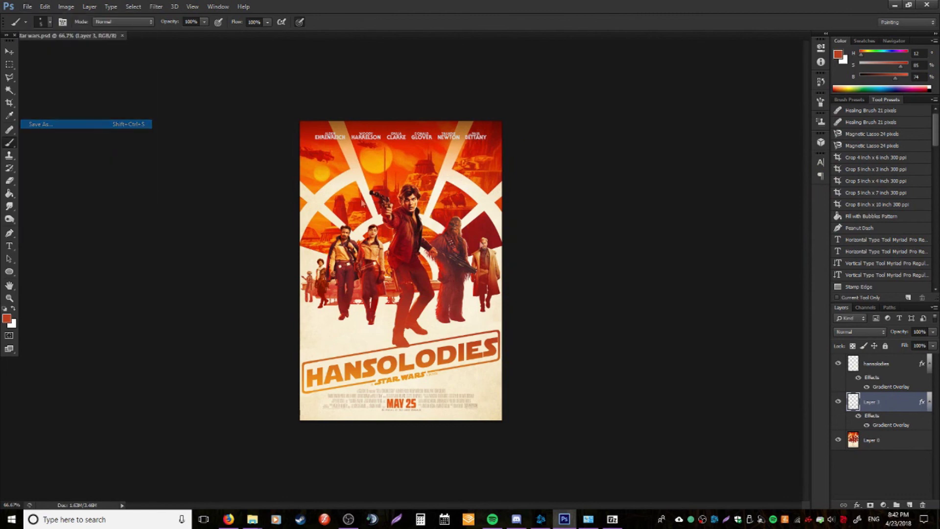
left_click(666, 302)
left_click(666, 405)
left_click(866, 288)
left_click(485, 195)
left_click(507, 164)
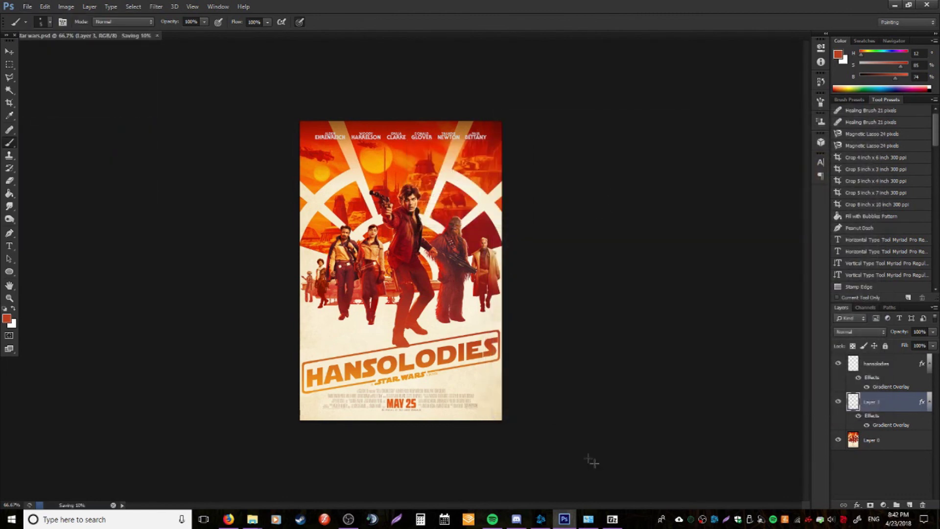
left_click(517, 519)
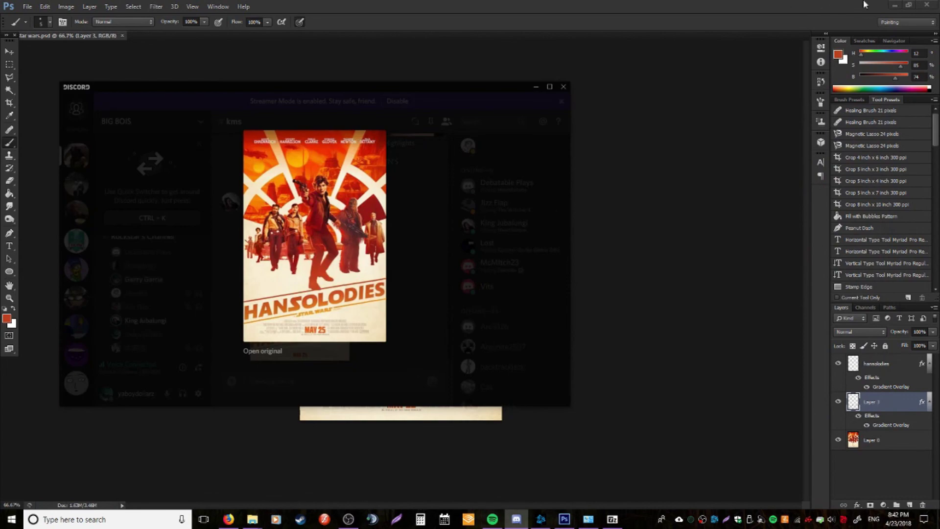
Step: Minimize Photoshop, close both folder windows and centre Discord on screen
left_click(909, 5)
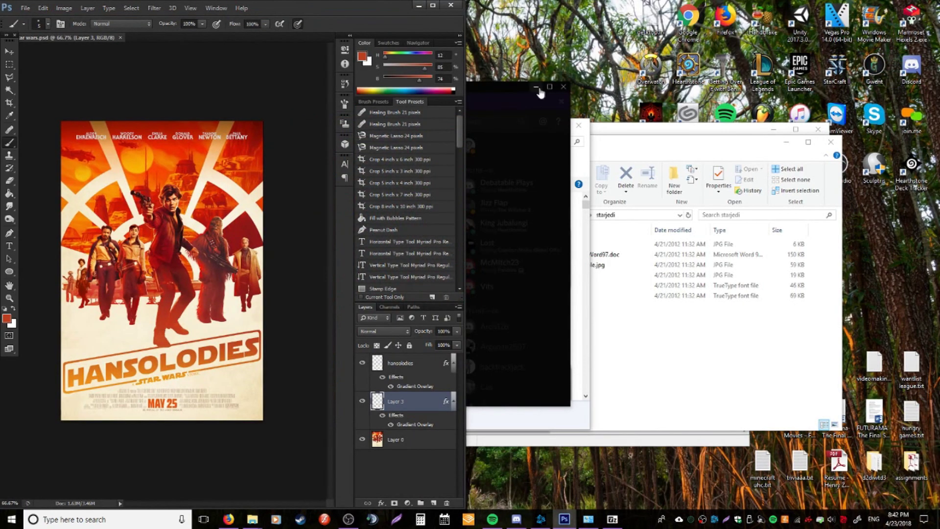
left_click(419, 5)
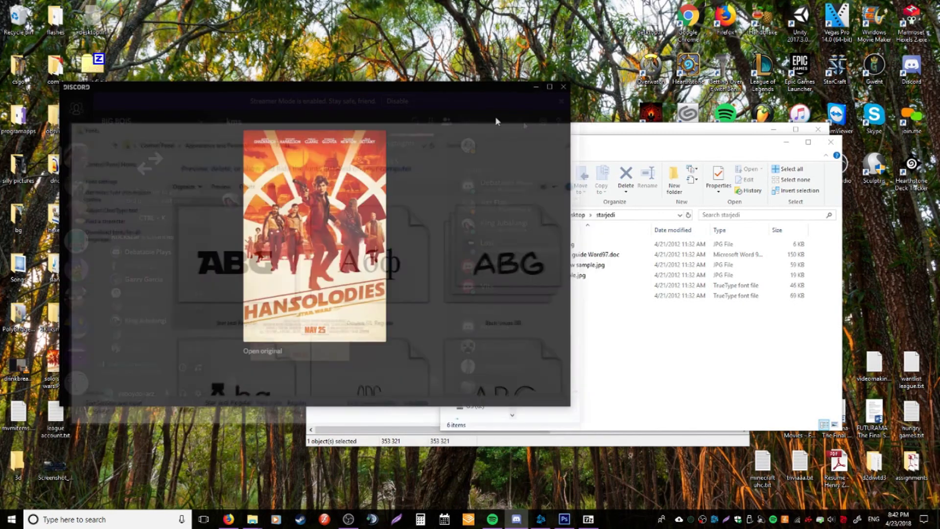
left_click(831, 142)
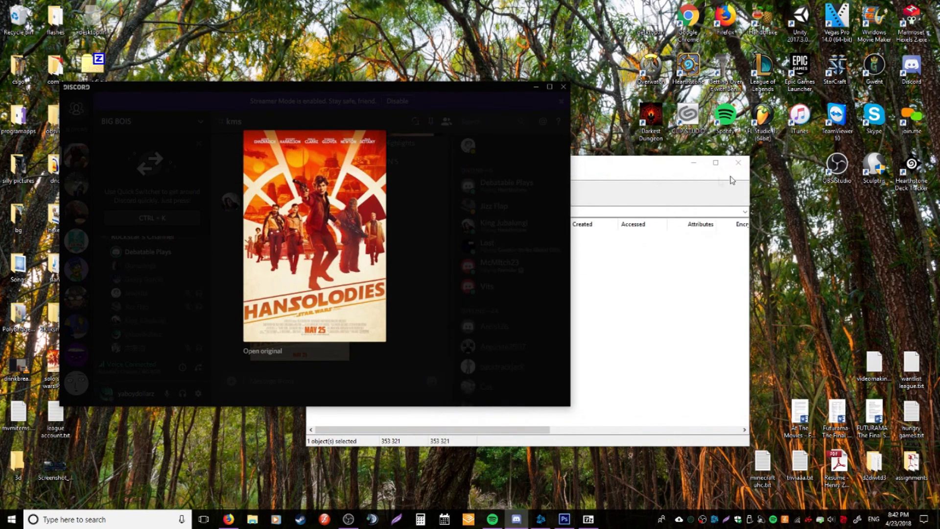
left_click(739, 162)
left_click_drag(464, 93, 671, 109)
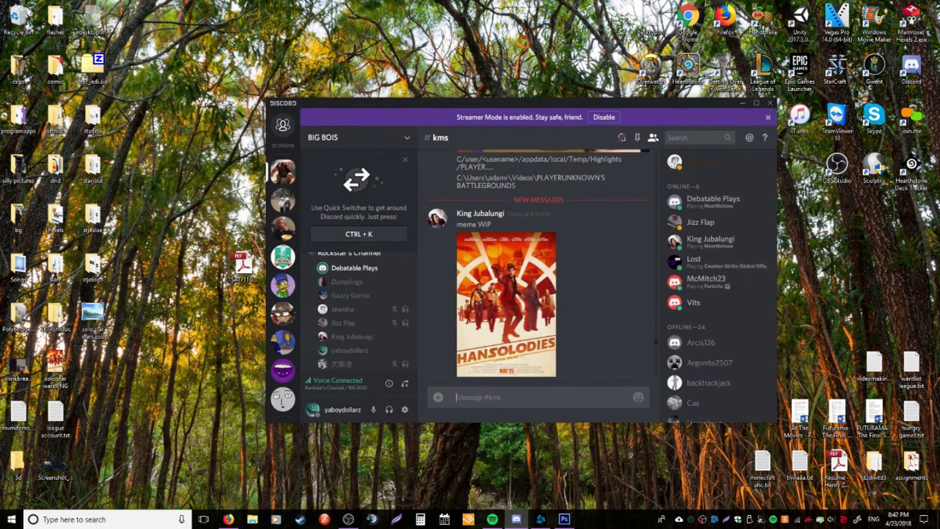
Step: Drop solo star wars.PNG into #kms and send it with 'WIP what do you think'
mouse_move(55, 367)
left_mouse_down()
mouse_move(584, 391)
mouse_move(561, 297)
left_mouse_up()
type("WIP wh")
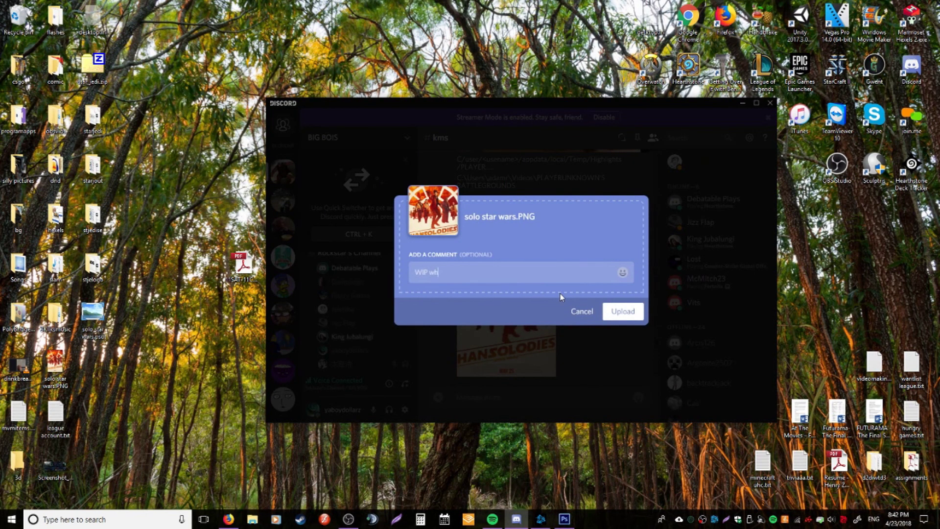
type("at do you think")
key("Return")
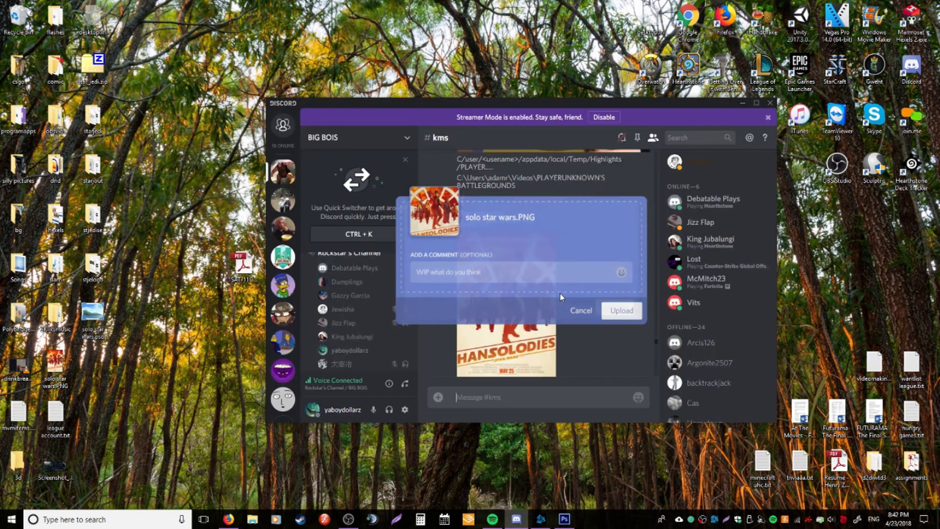